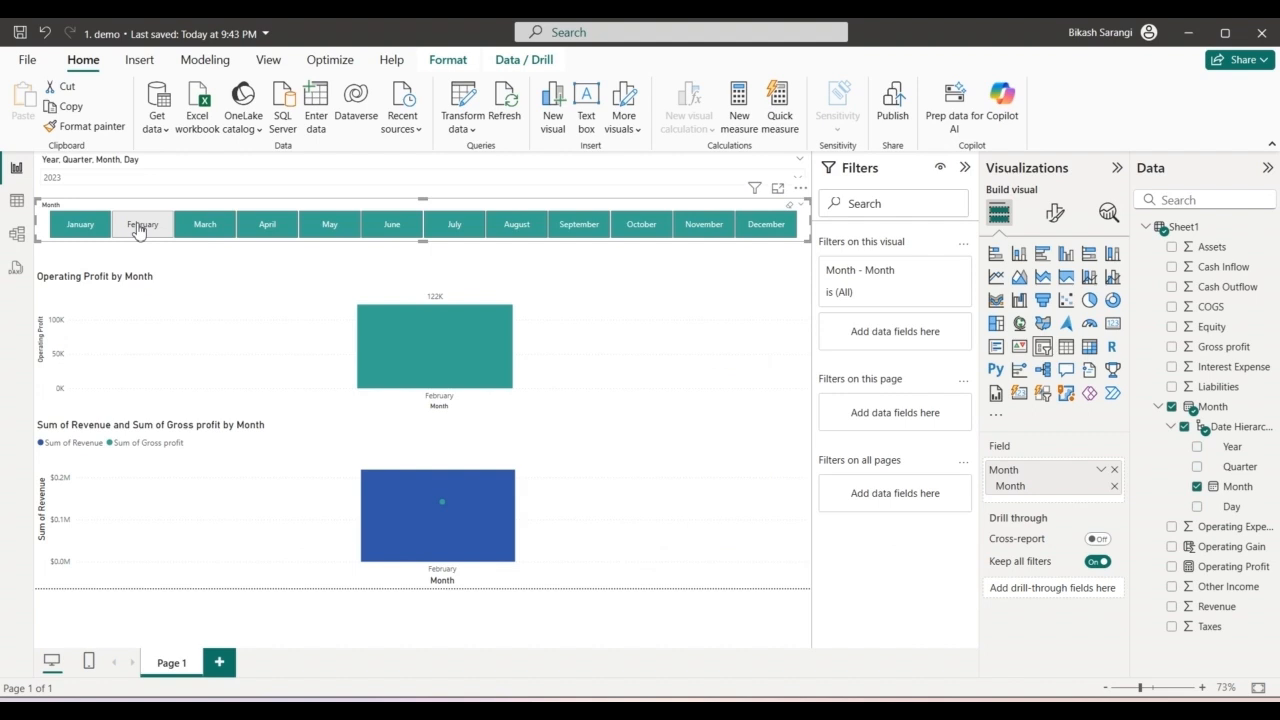
Try the Month slicer on March and February, and clear the month selection
click(201, 231)
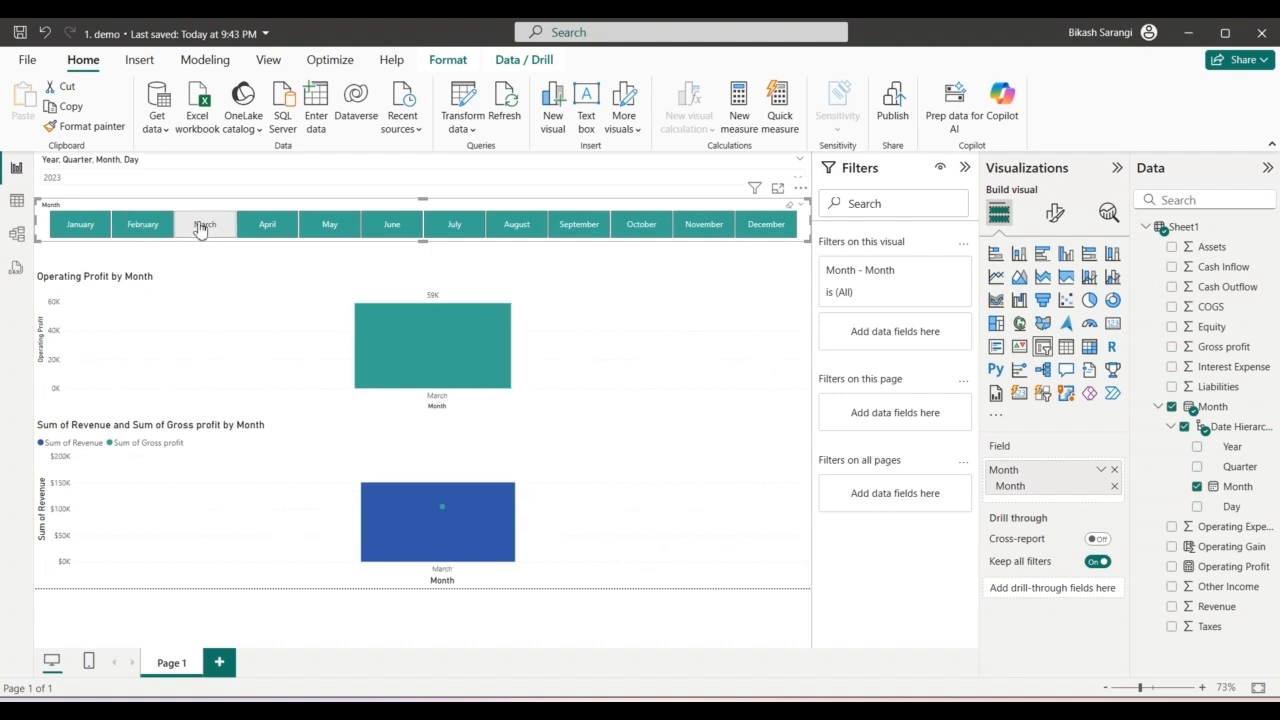
click(138, 232)
click(138, 226)
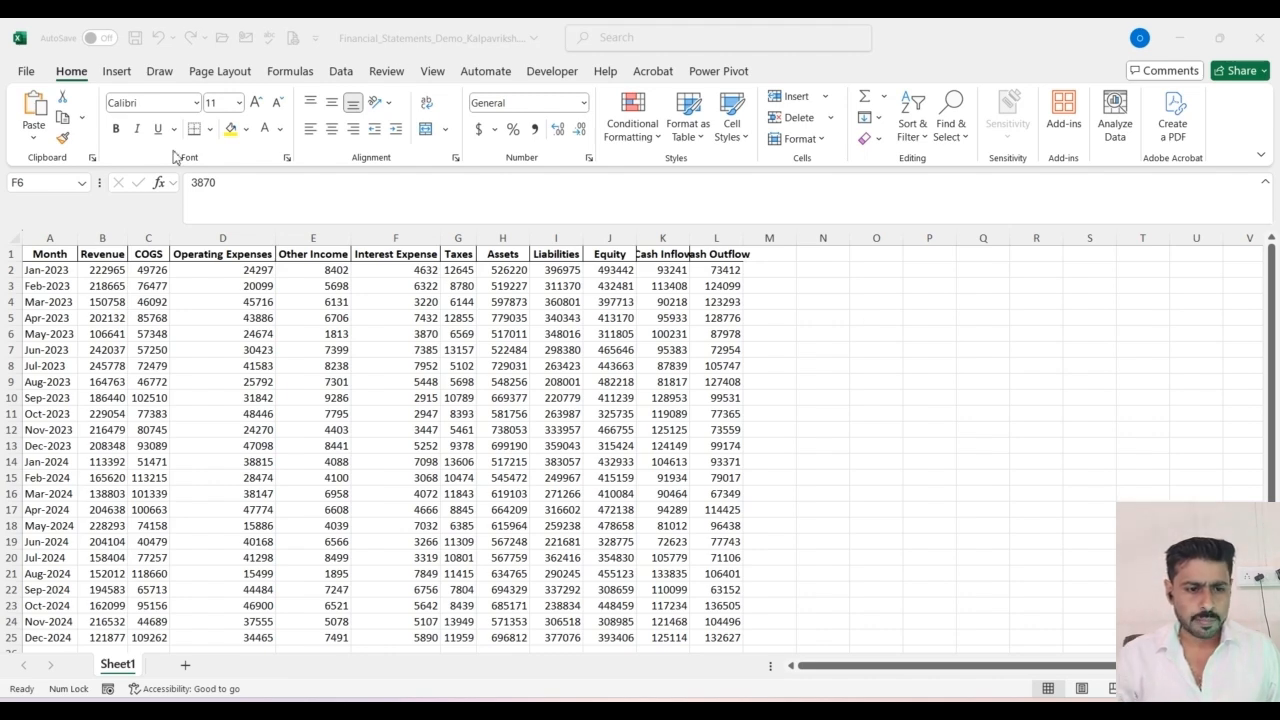
Review the financial data's column headers in the Excel workbook, from Interest Expense through Cash Outflow
click(385, 261)
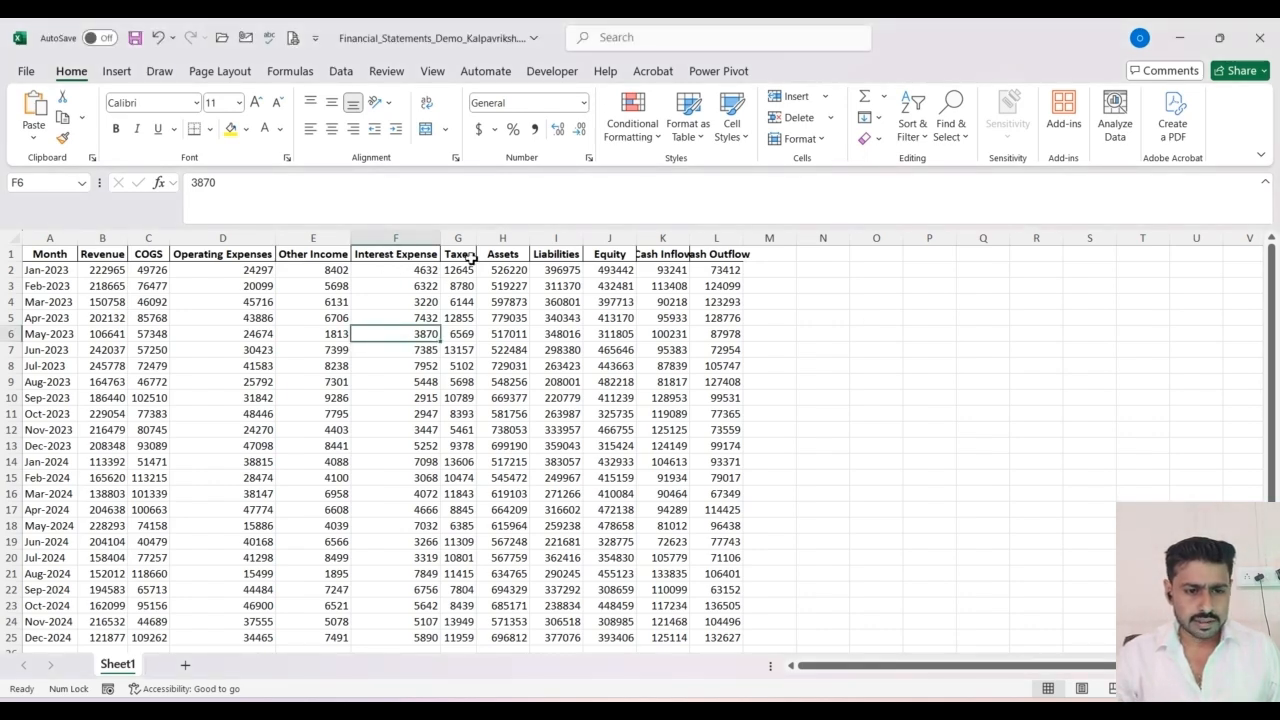
click(467, 258)
click(519, 257)
click(555, 256)
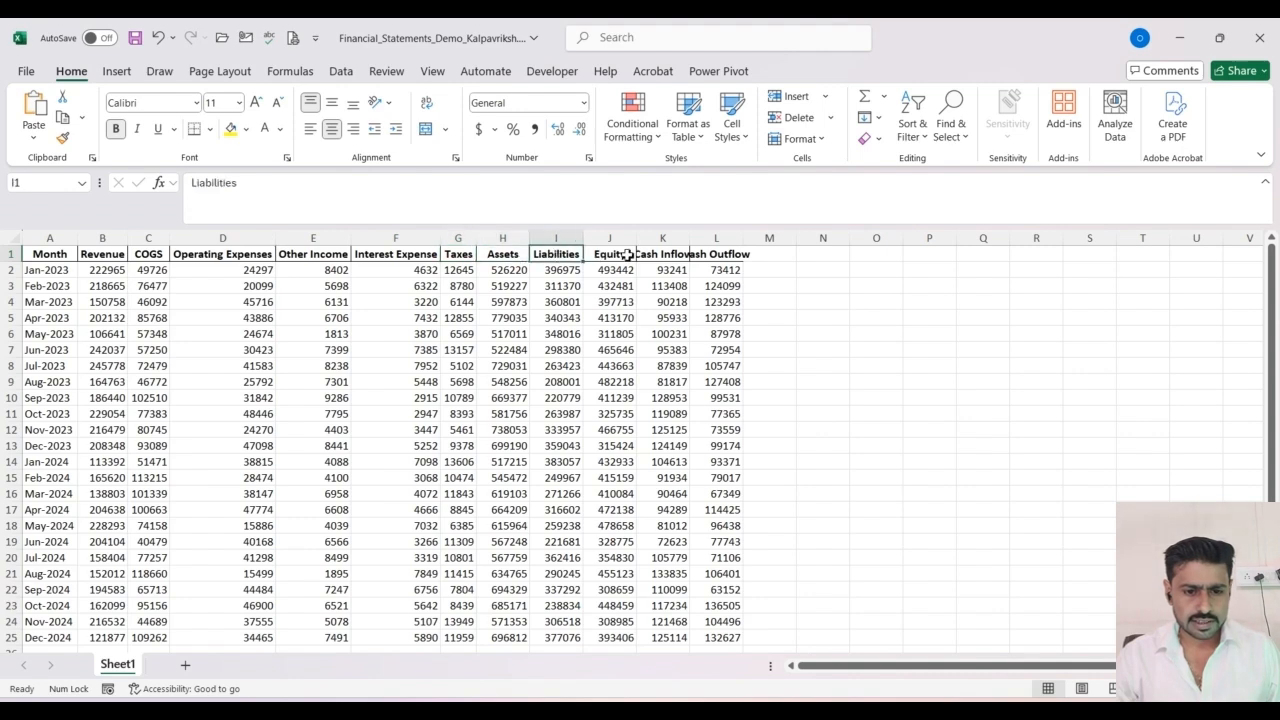
click(615, 256)
click(655, 256)
click(700, 254)
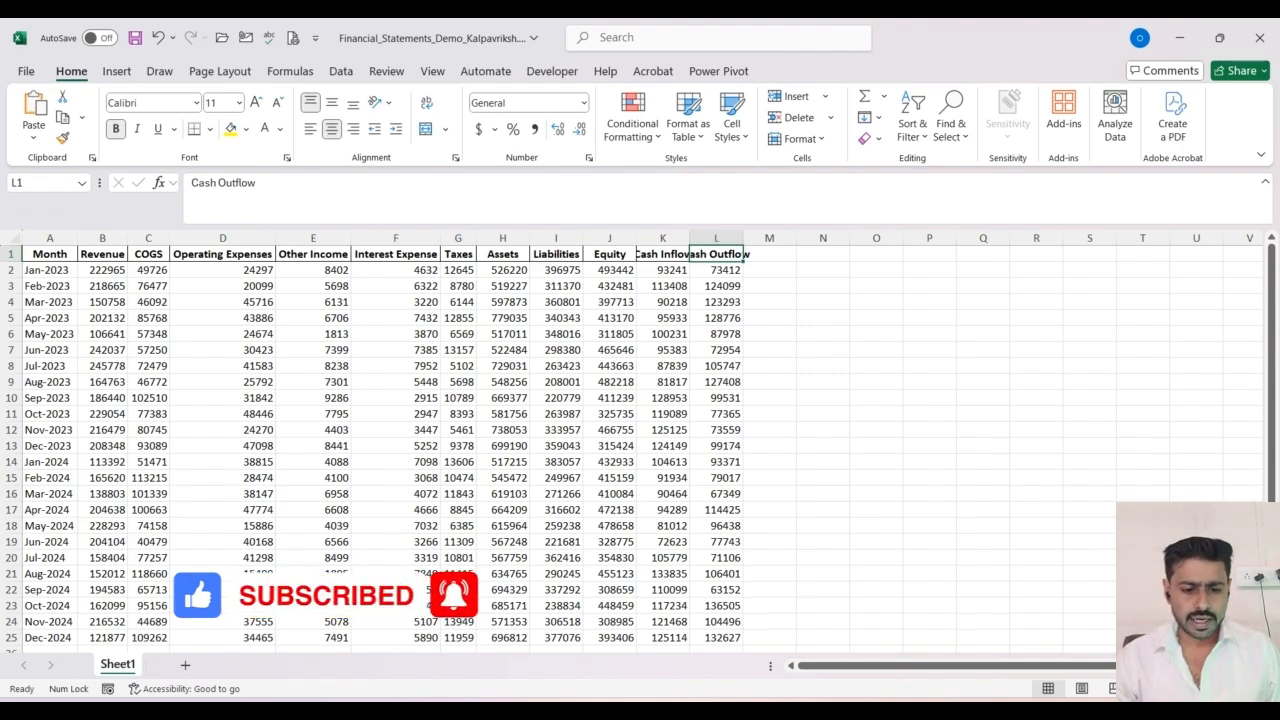
Switch back to the demo report in Power BI Desktop and filter its charts to the year 2023
click(537, 710)
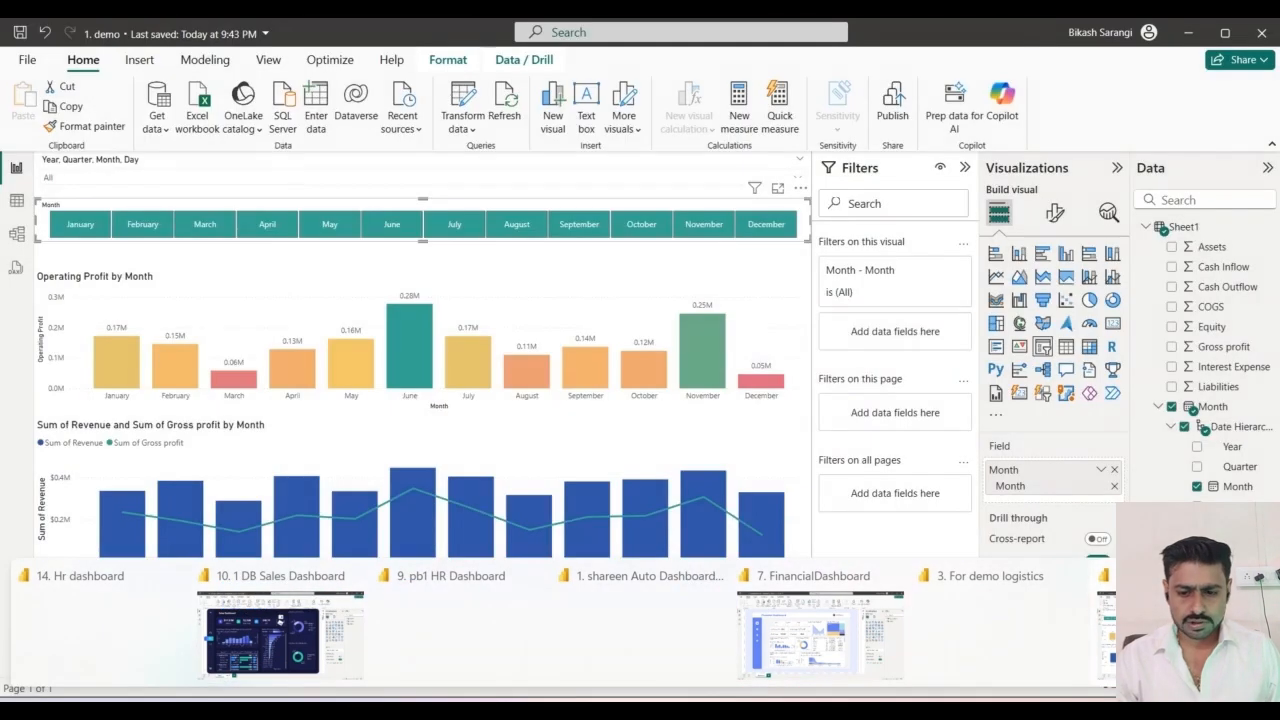
click(1080, 653)
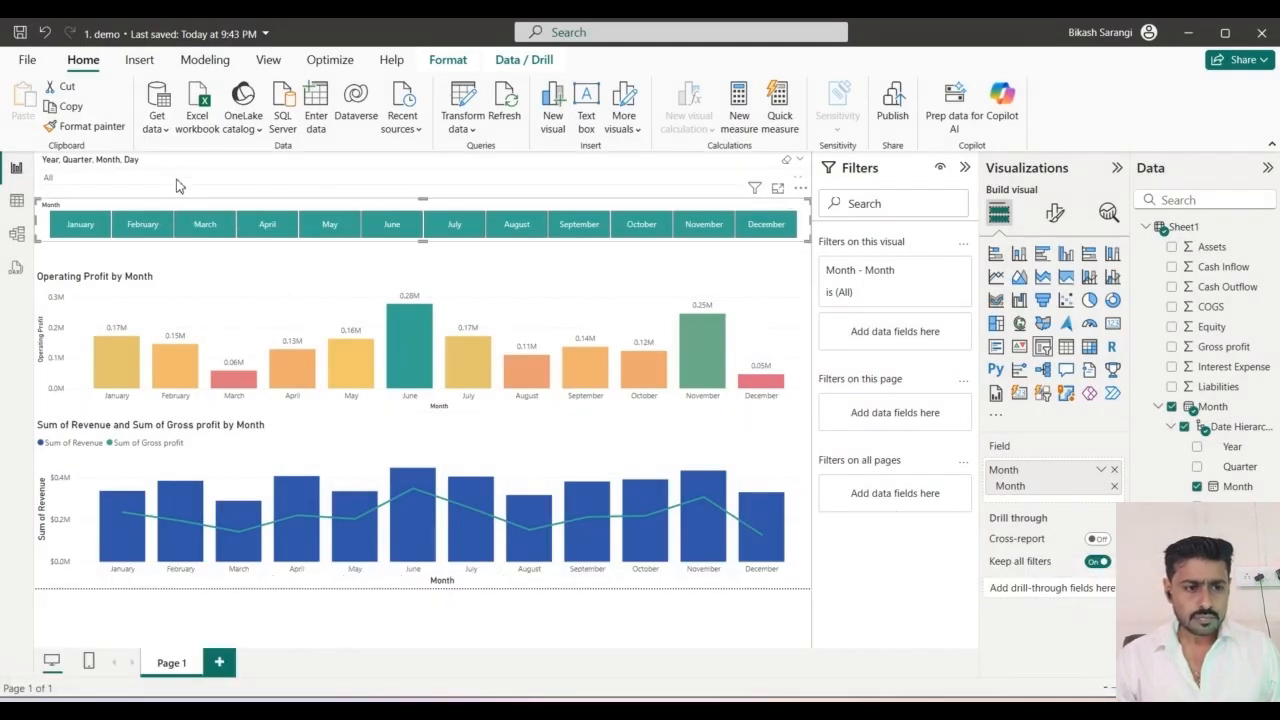
click(180, 183)
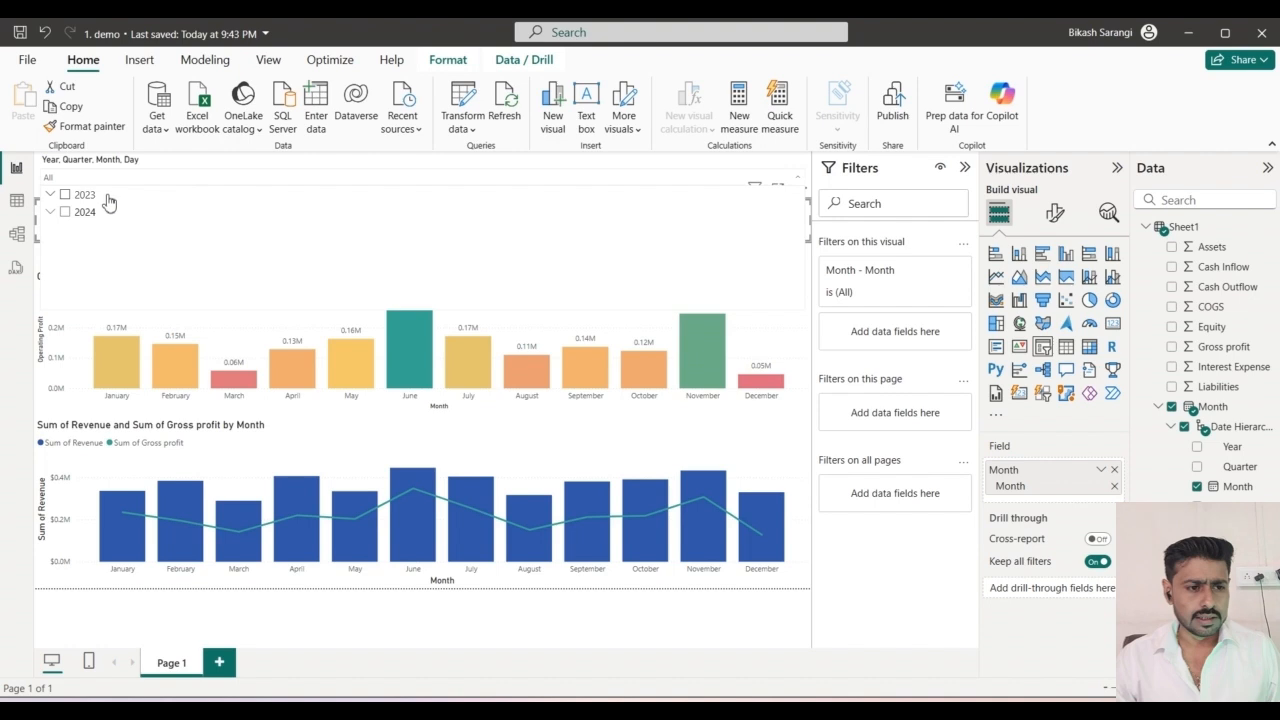
click(84, 195)
click(157, 166)
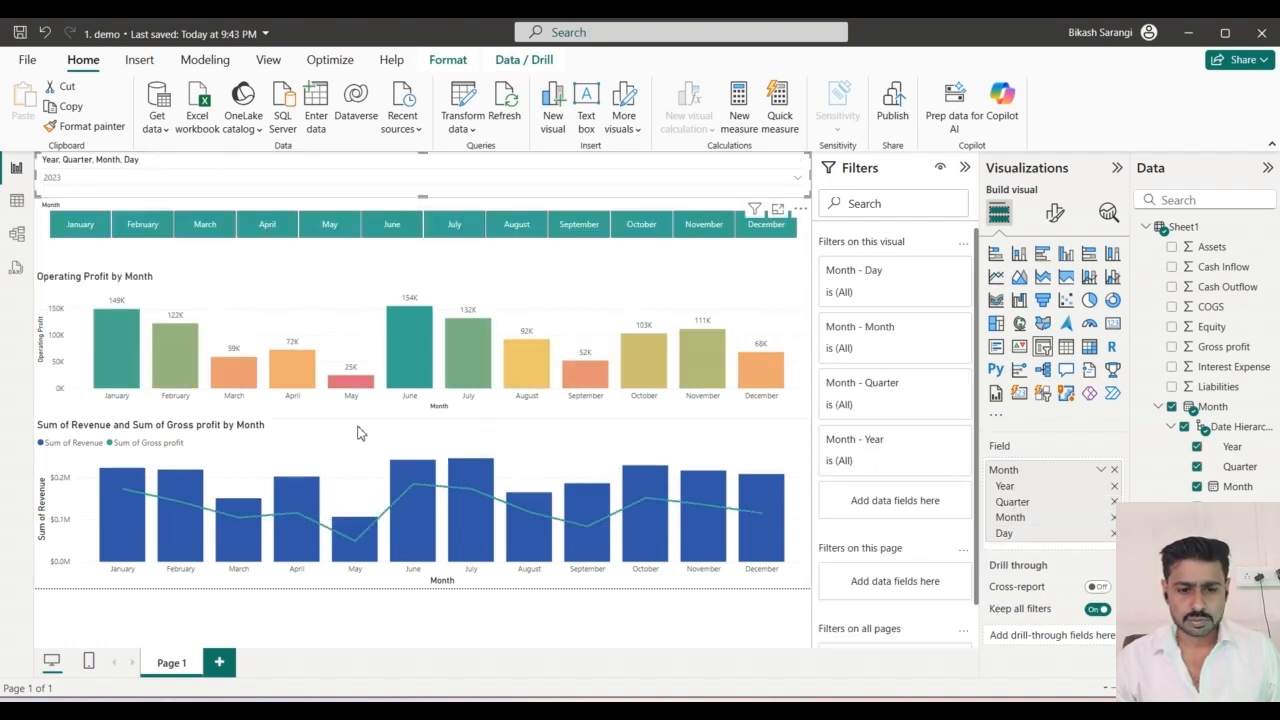
Check January's operating profit, preview the charts for February and March with the Month slicer, and clear the selection
mouse_move(114, 342)
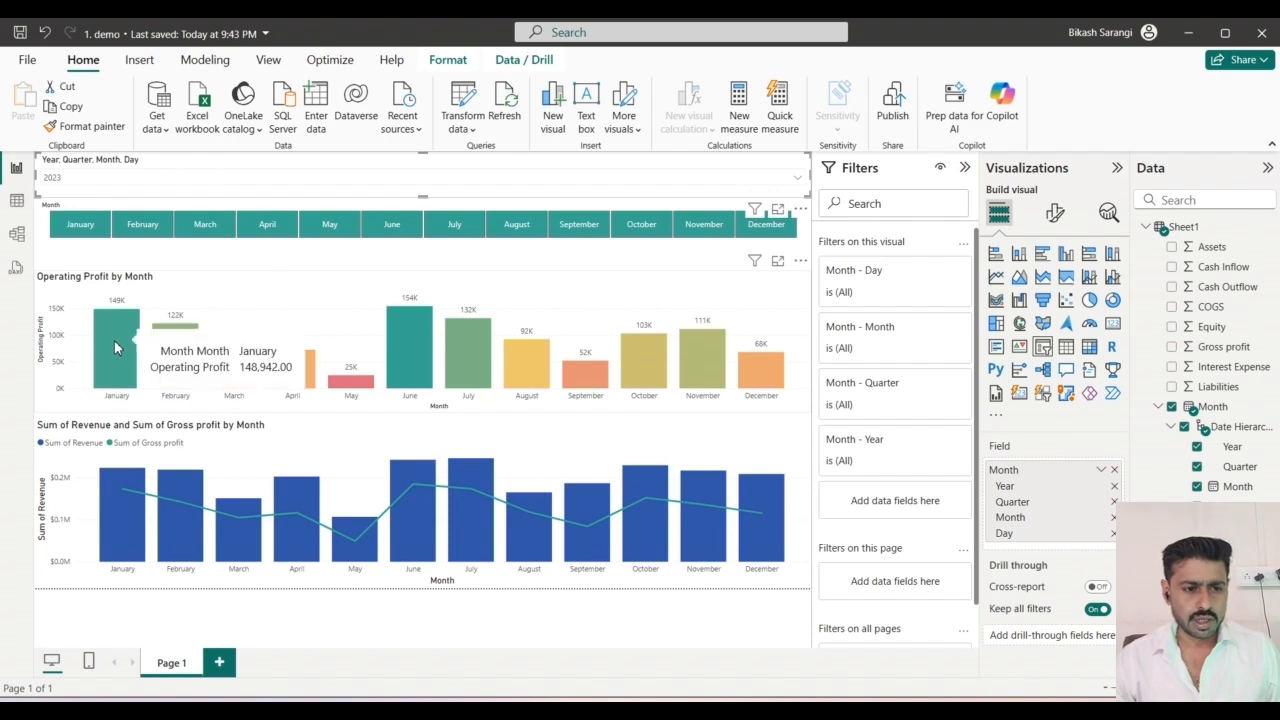
click(142, 224)
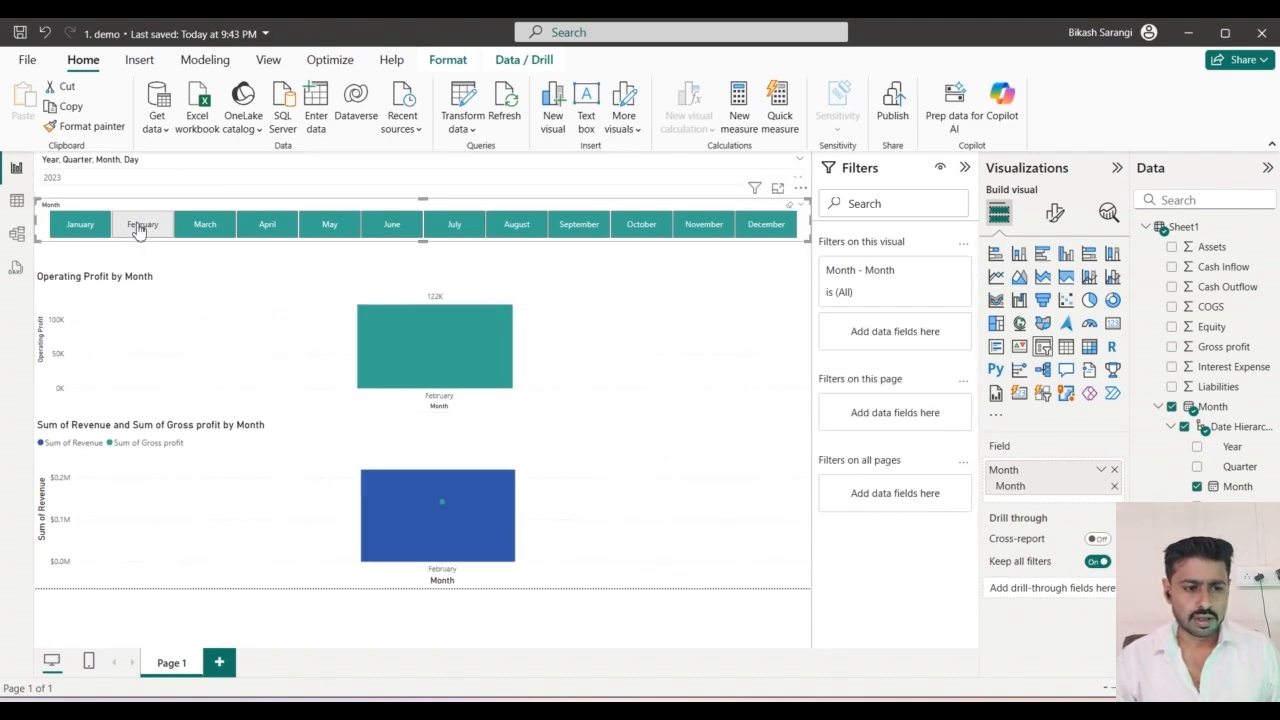
click(202, 225)
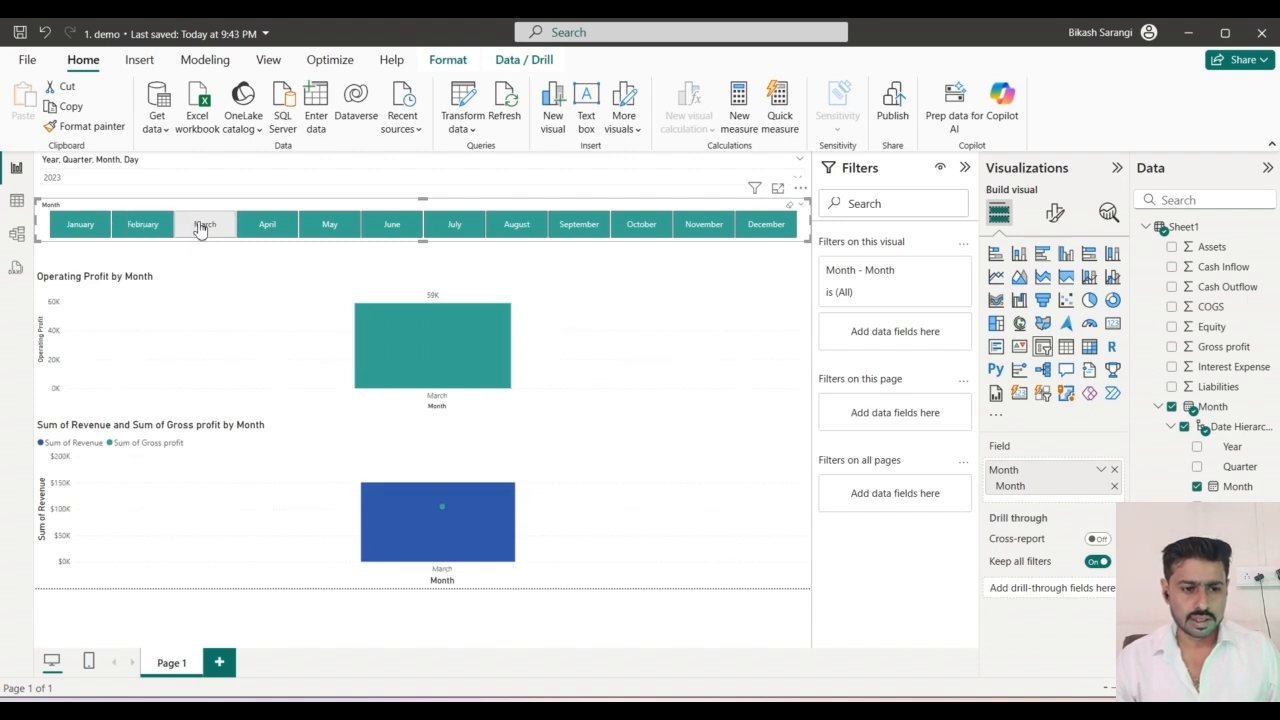
click(138, 229)
click(138, 229)
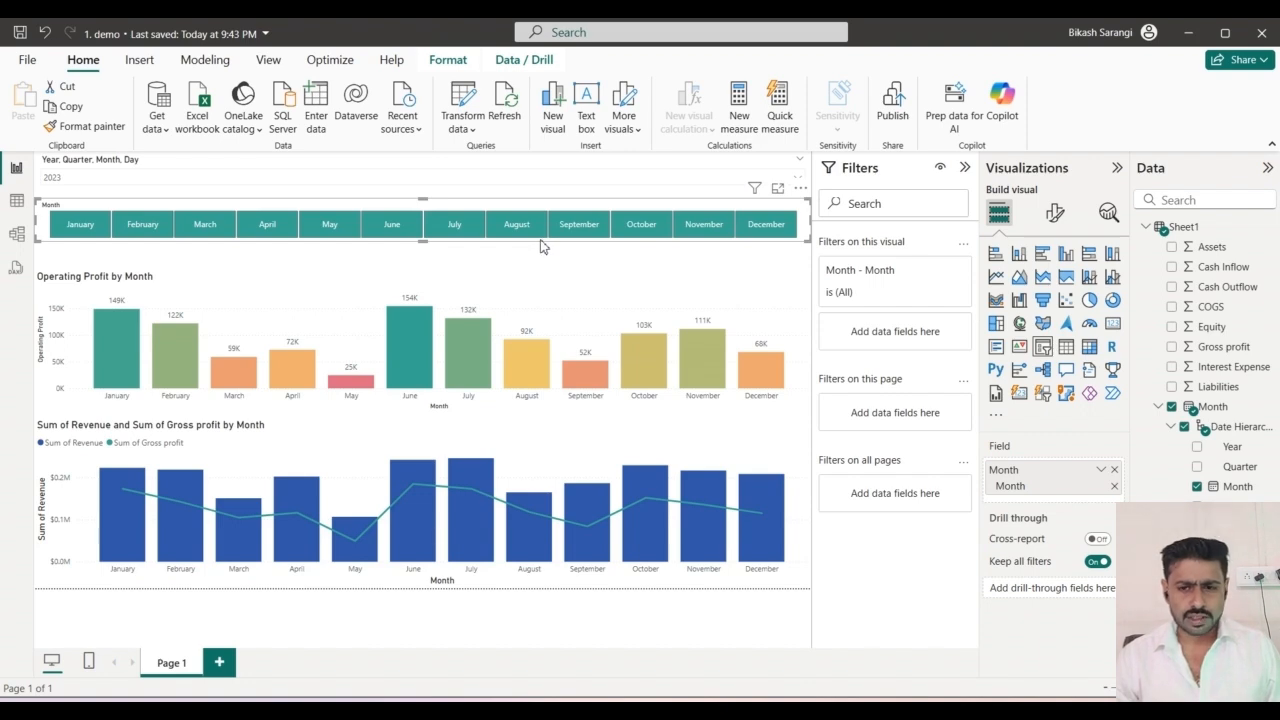
Check the POwerbi training folder and switch to the financial statements workbook in Excel
click(432, 710)
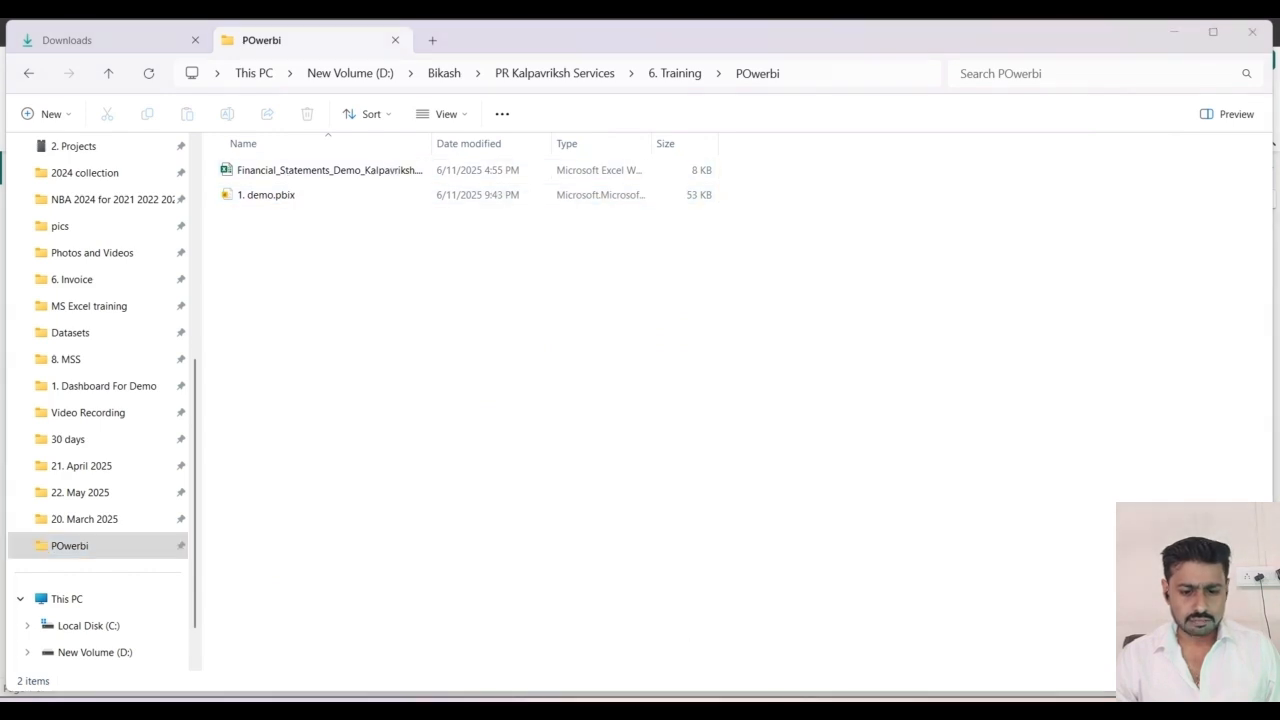
mouse_move(690, 710)
click(758, 652)
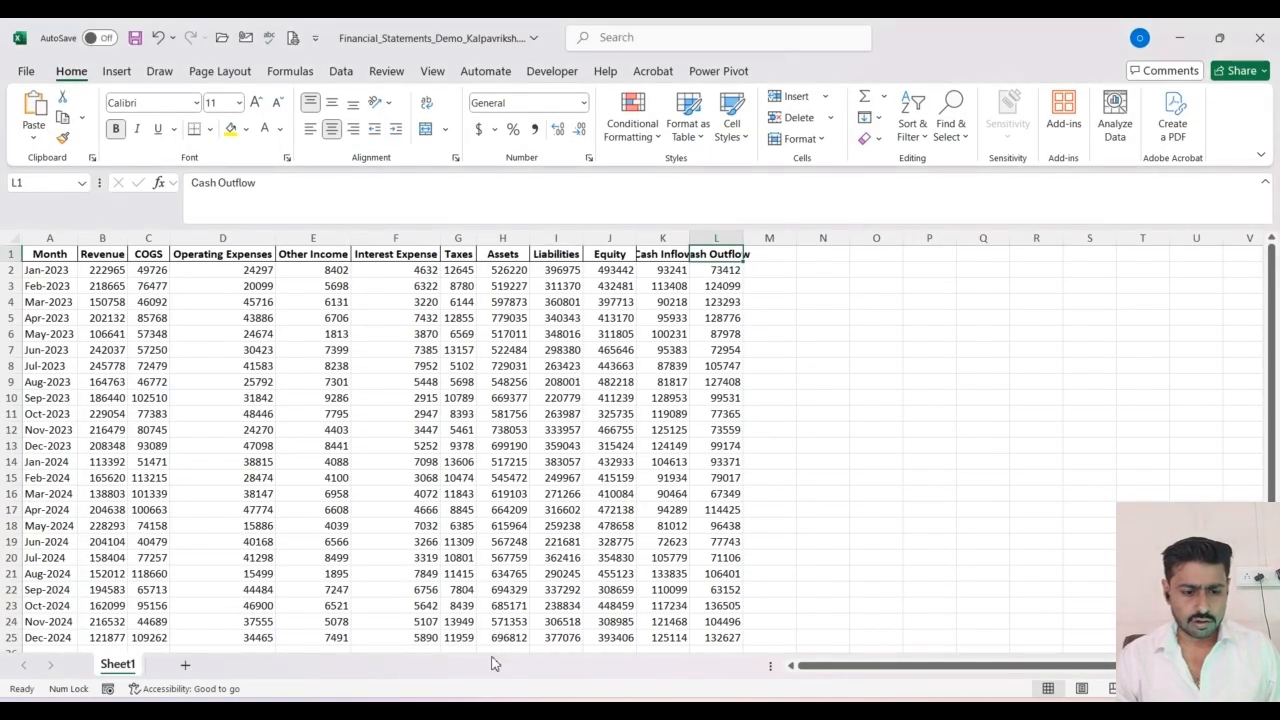
Launch a new Power BI Desktop session and start a blank report
click(371, 710)
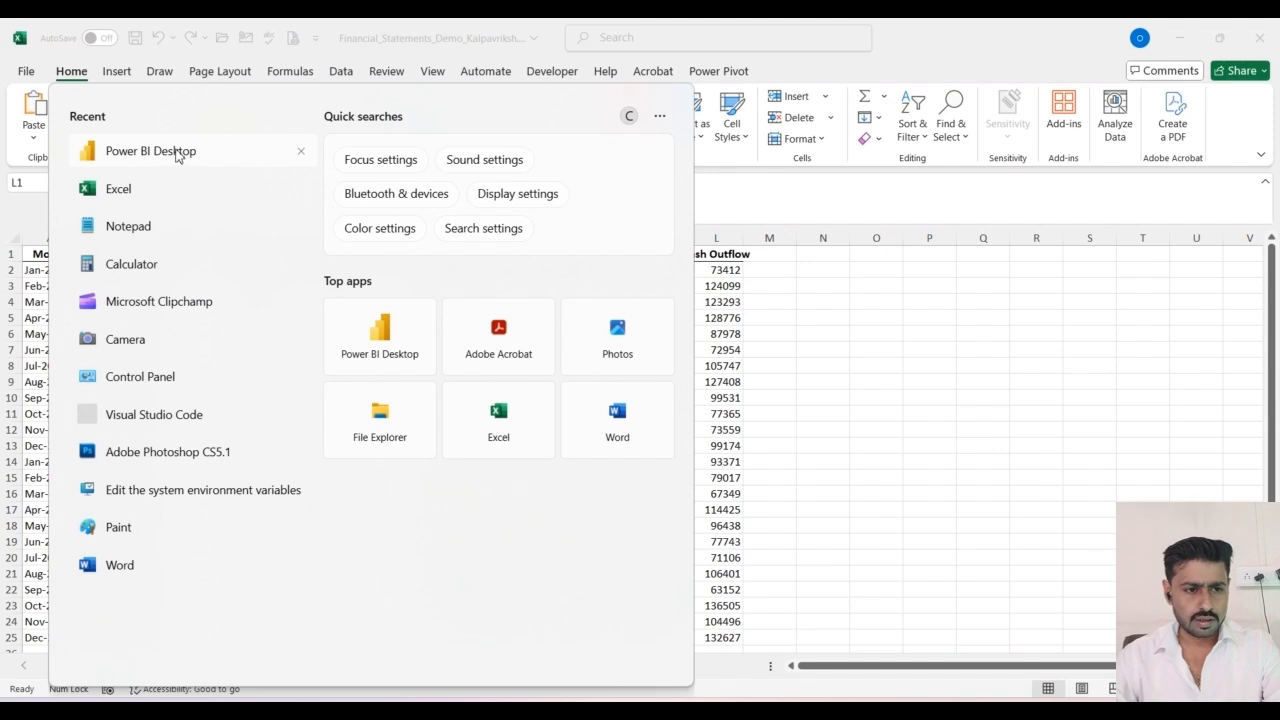
text(powe)
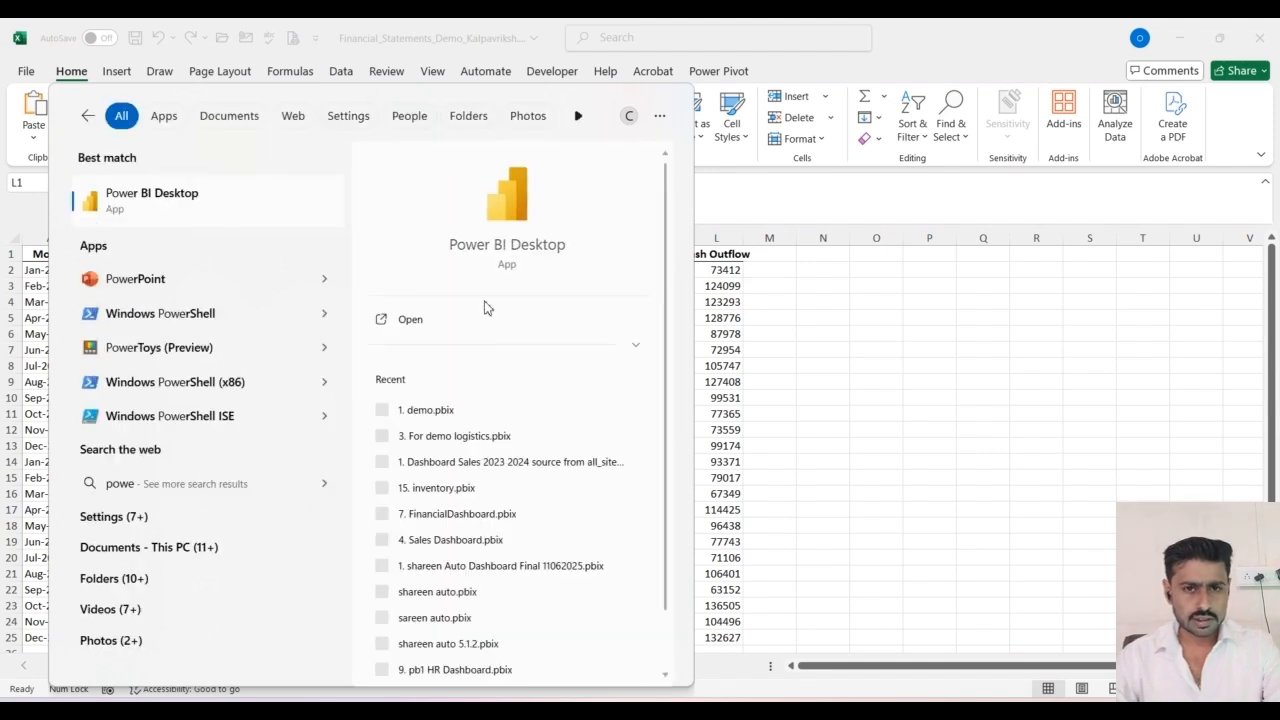
click(399, 321)
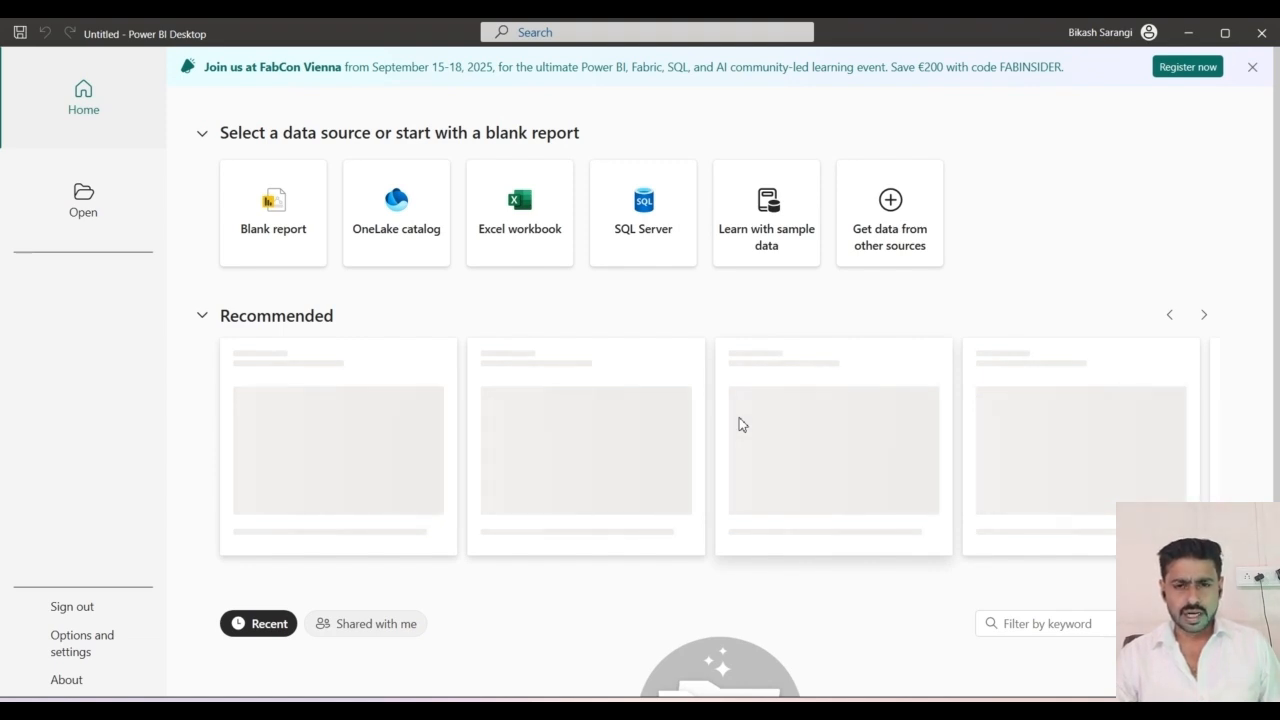
click(299, 252)
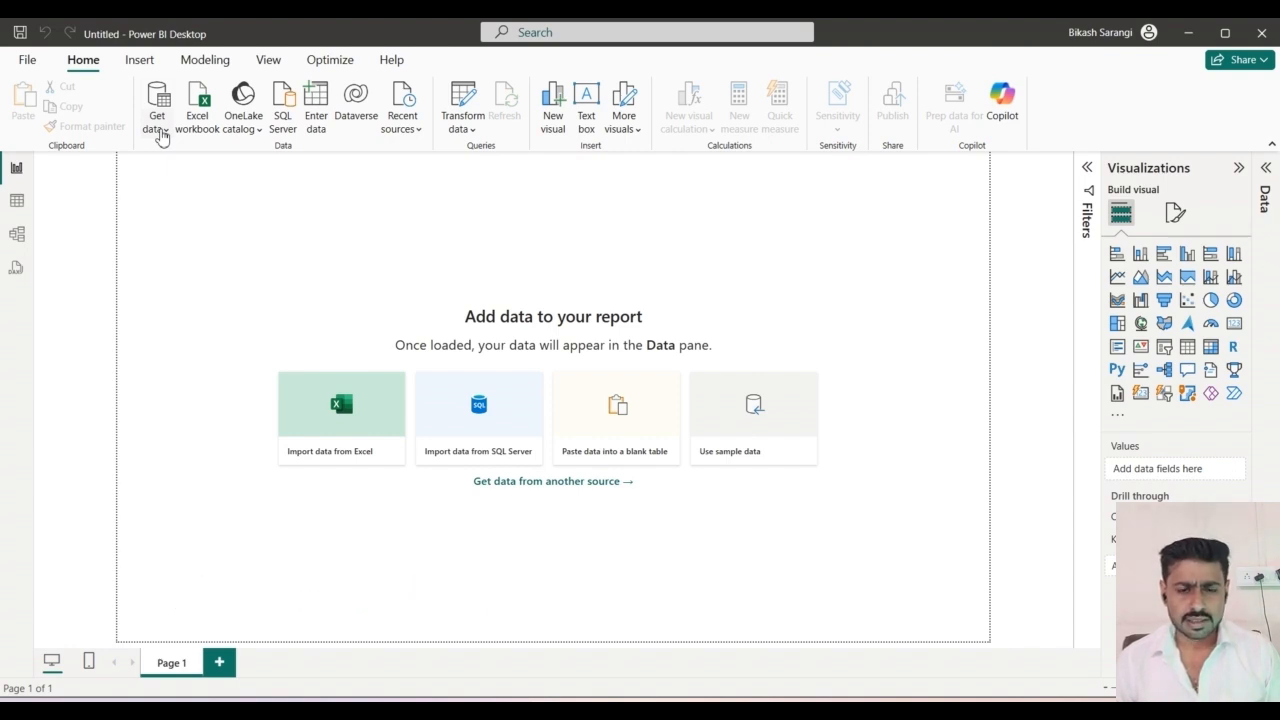
Import Sheet1 from the Excel workbook Financial_Statements_Demo_Kalpavriksh.xlsx and bring it into Power Query for transformation
click(161, 137)
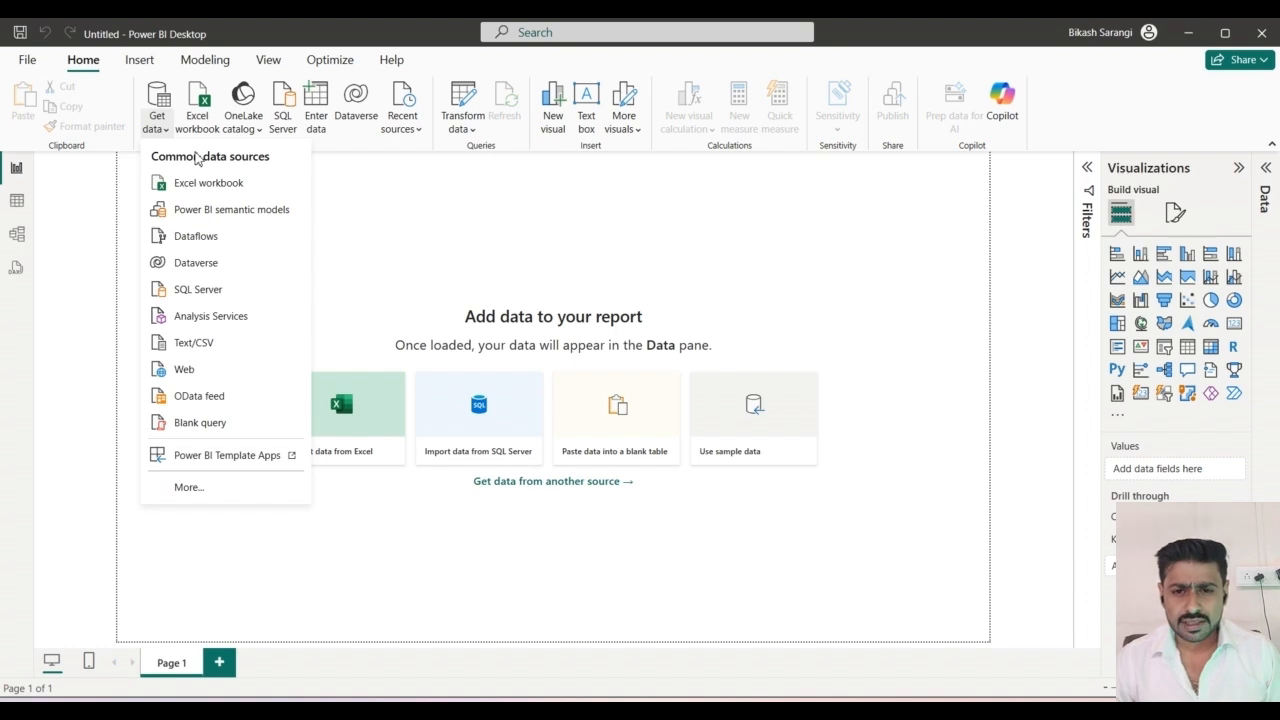
click(197, 185)
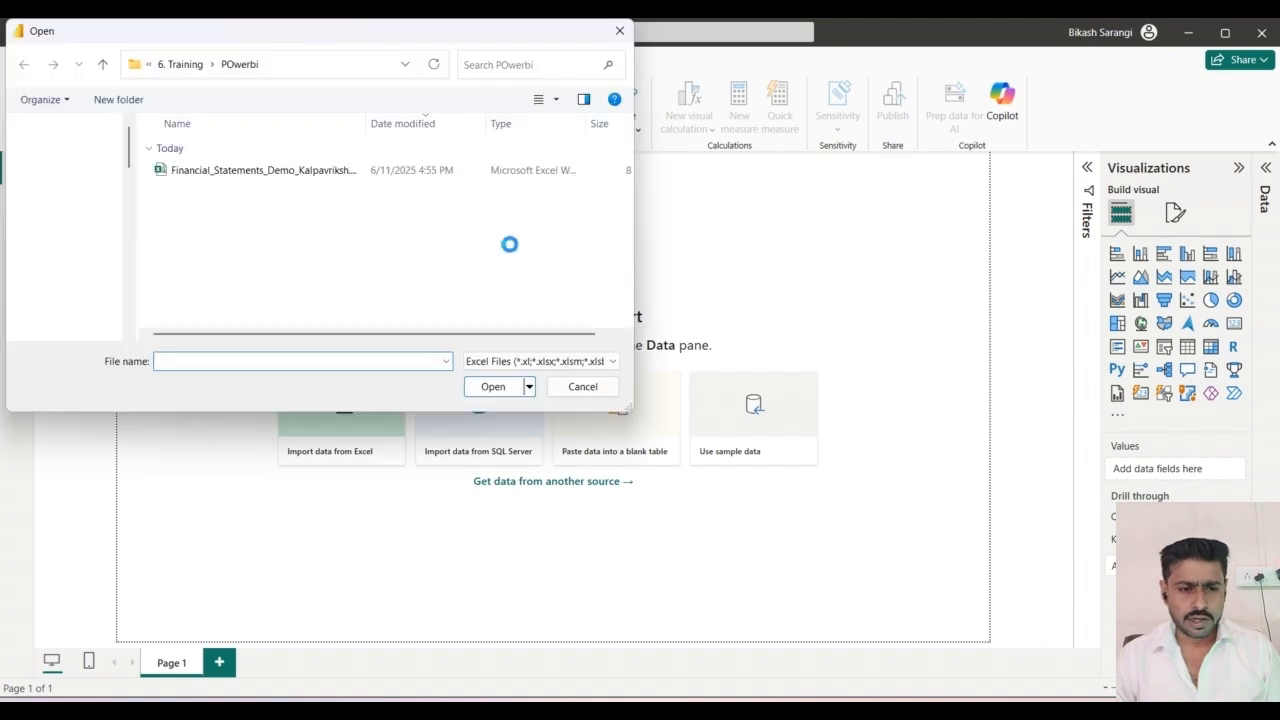
click(320, 176)
click(490, 388)
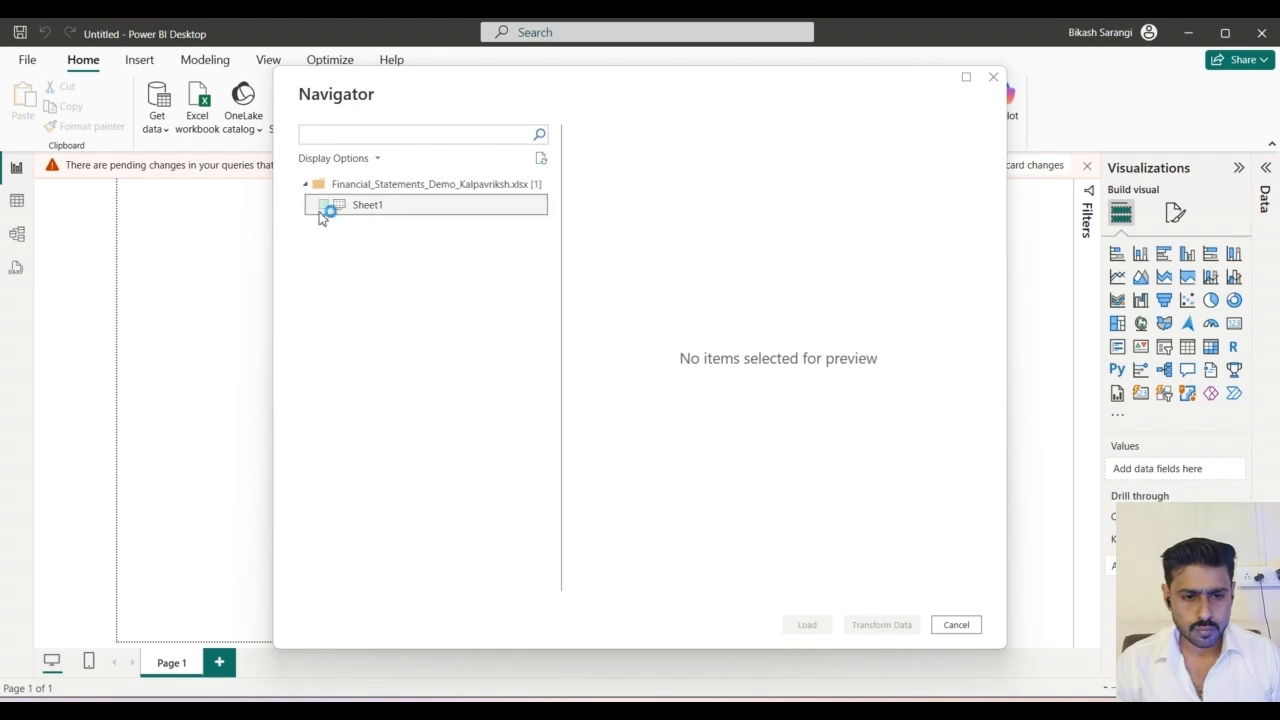
click(321, 210)
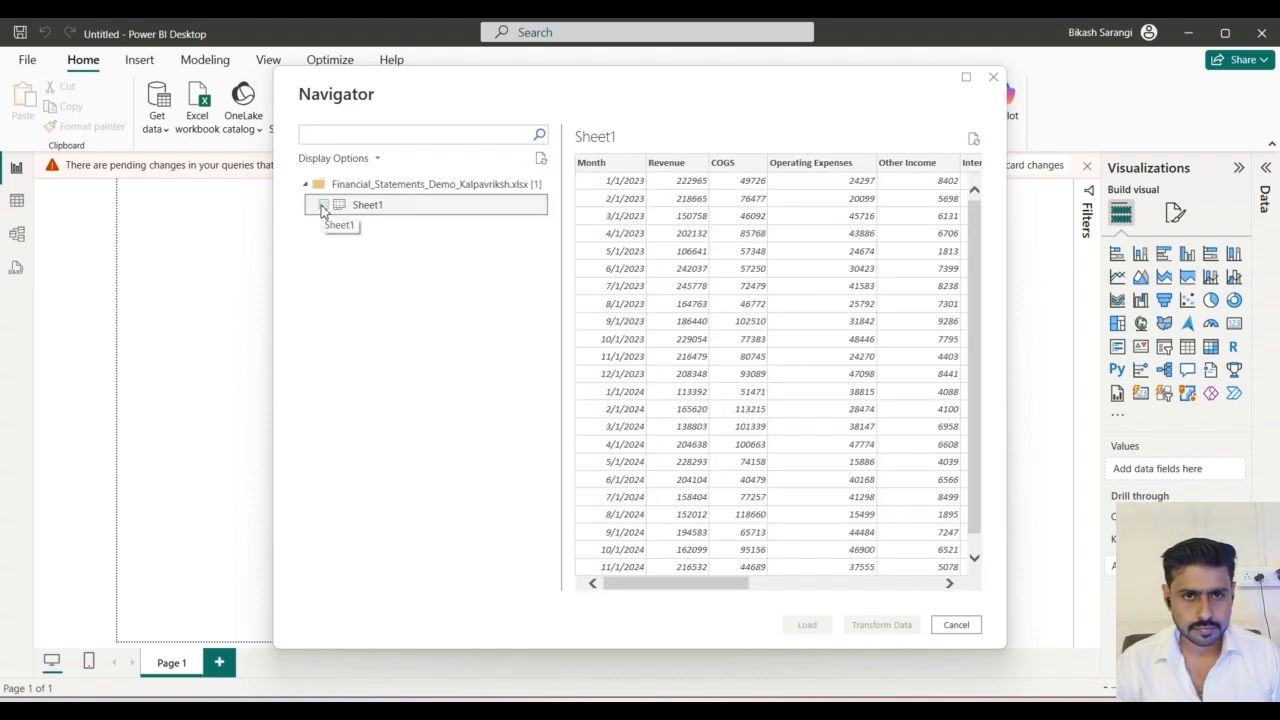
click(323, 206)
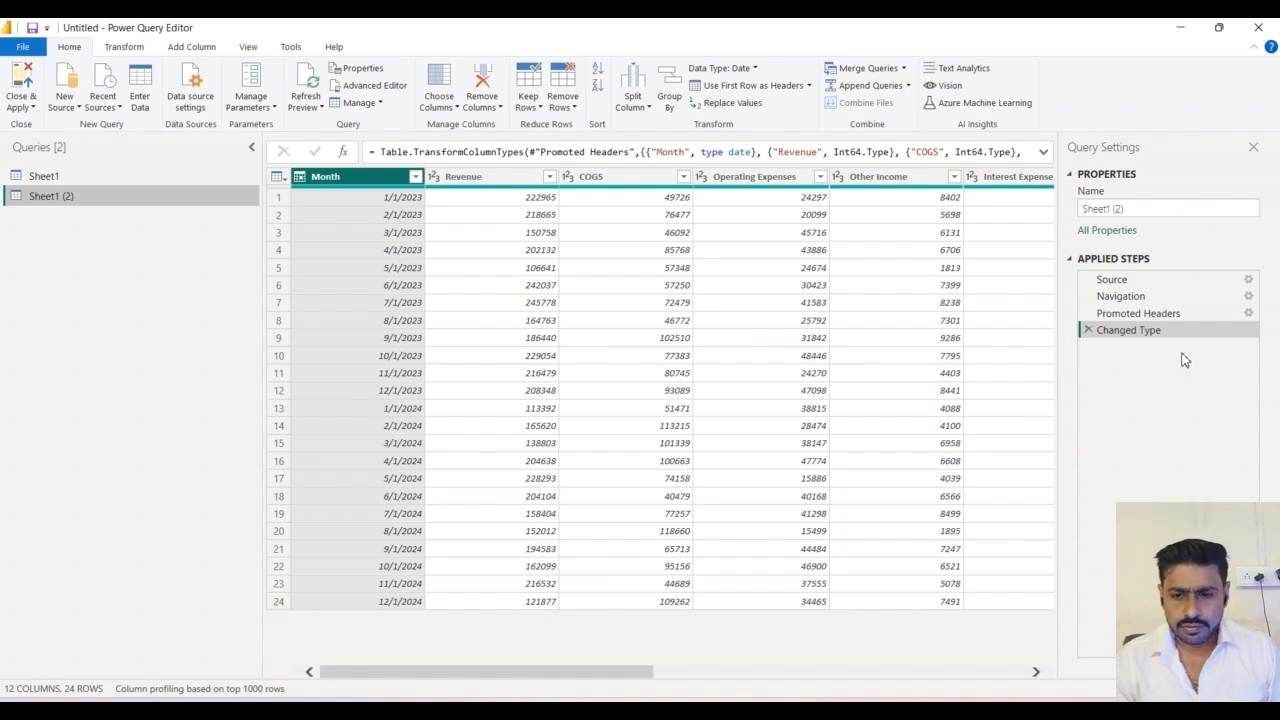
Examine the Sheet1 (2) query at each applied step: Source, Navigation, Promoted Headers and Changed Type
click(1115, 280)
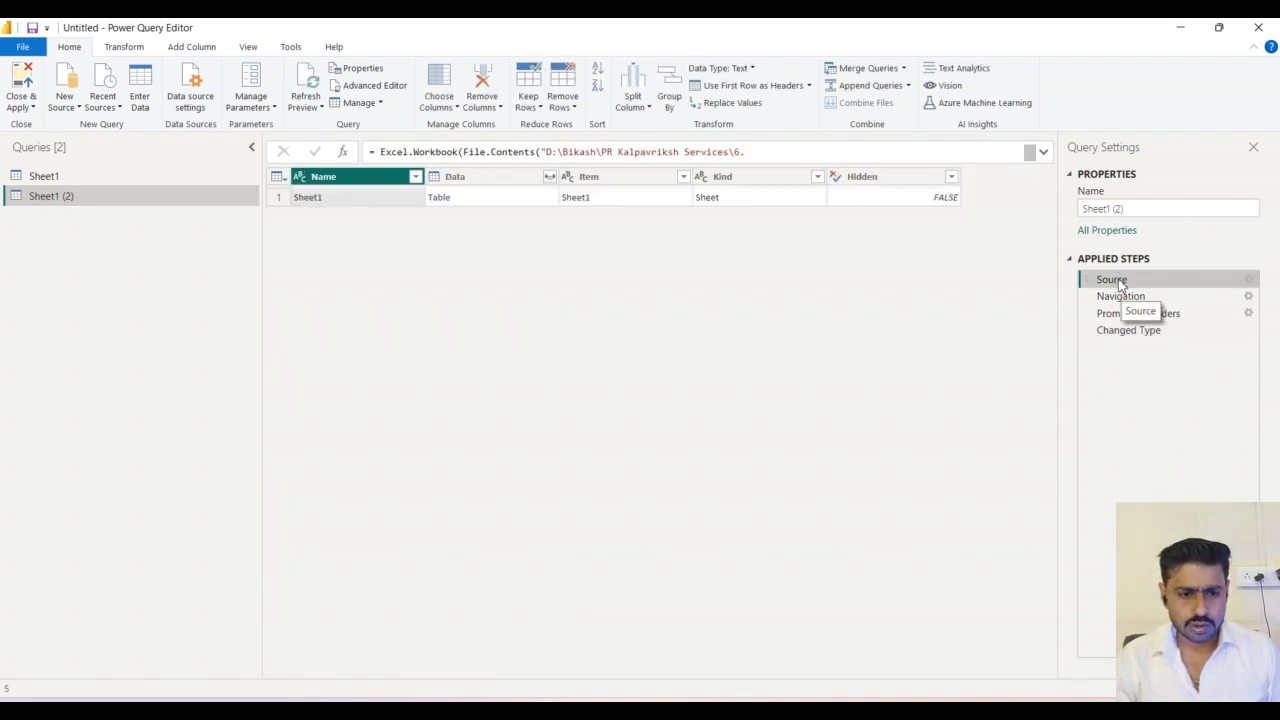
click(1145, 296)
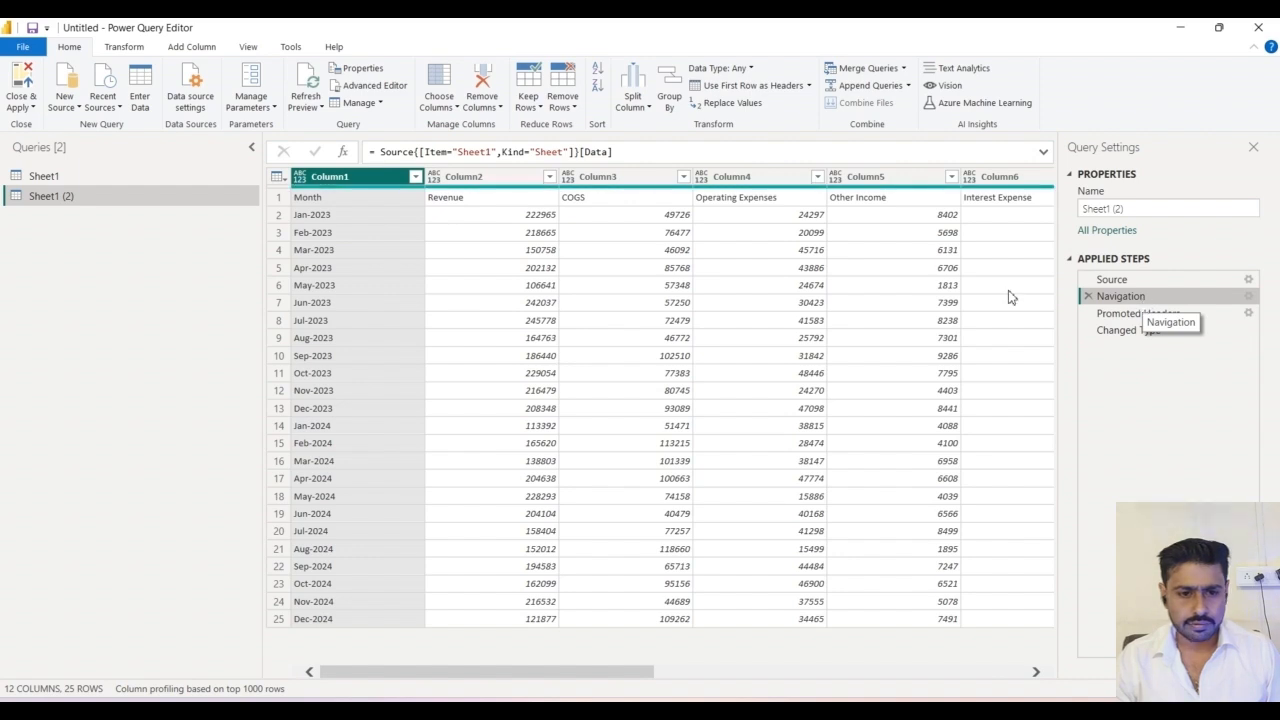
click(1128, 315)
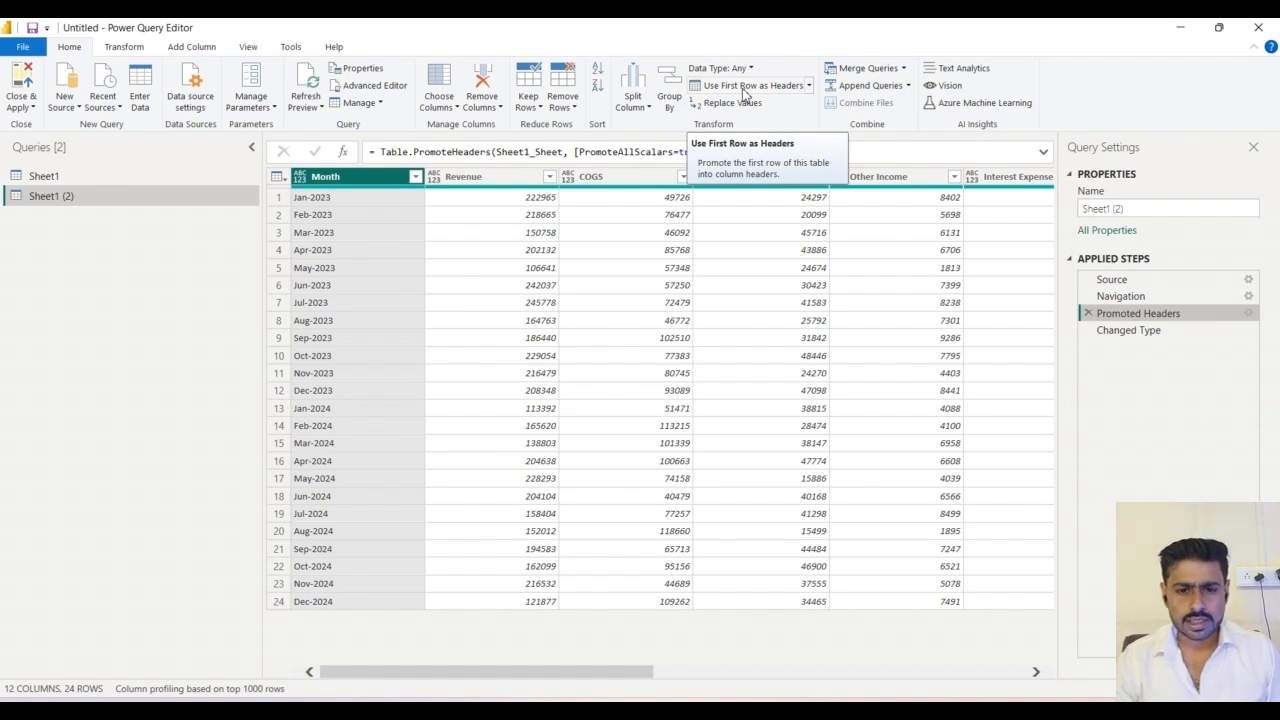
click(1150, 335)
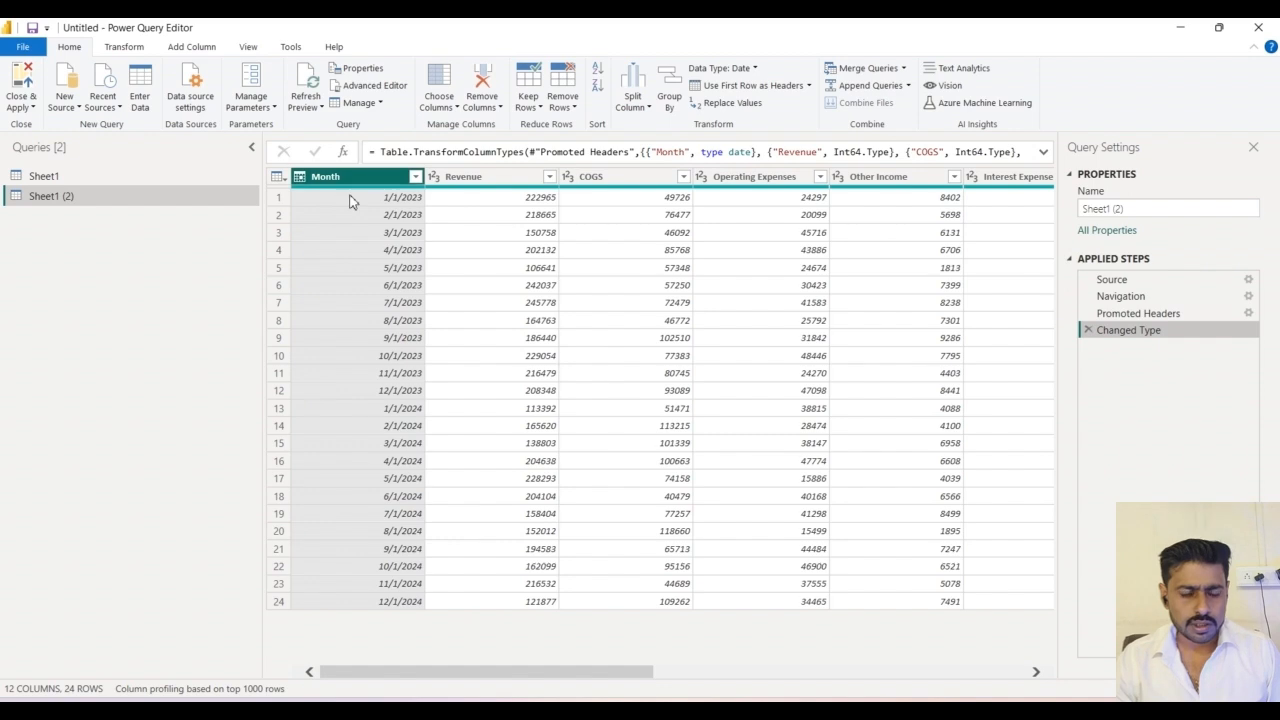
Inspect the data type options available for the Month column
click(300, 177)
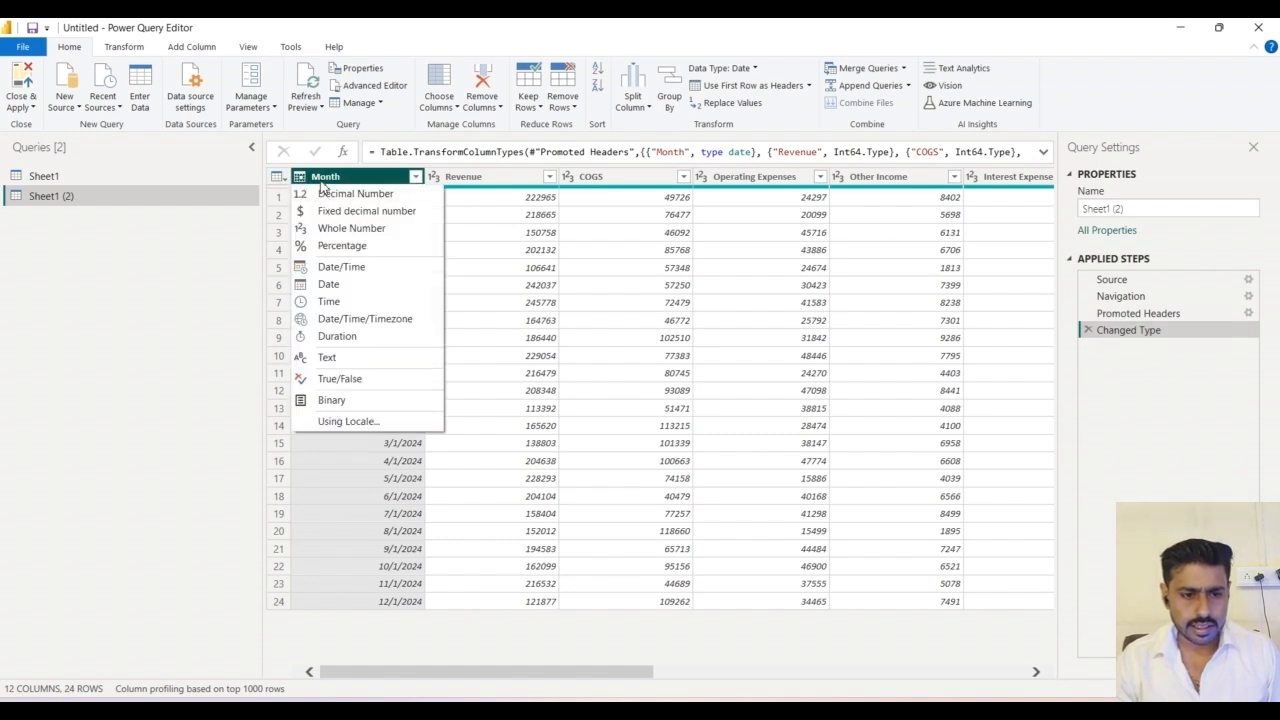
click(332, 179)
click(299, 178)
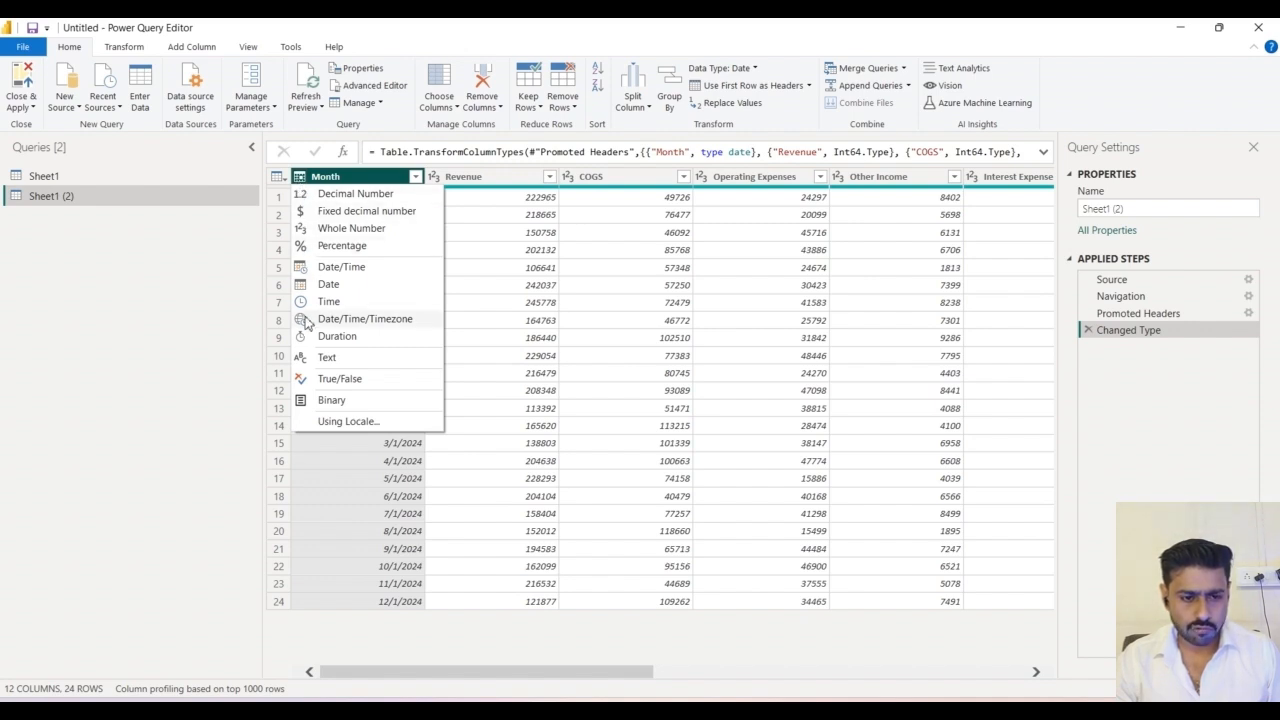
Change the Revenue column's data type to Decimal Number, adding the conversion as a new step
click(433, 178)
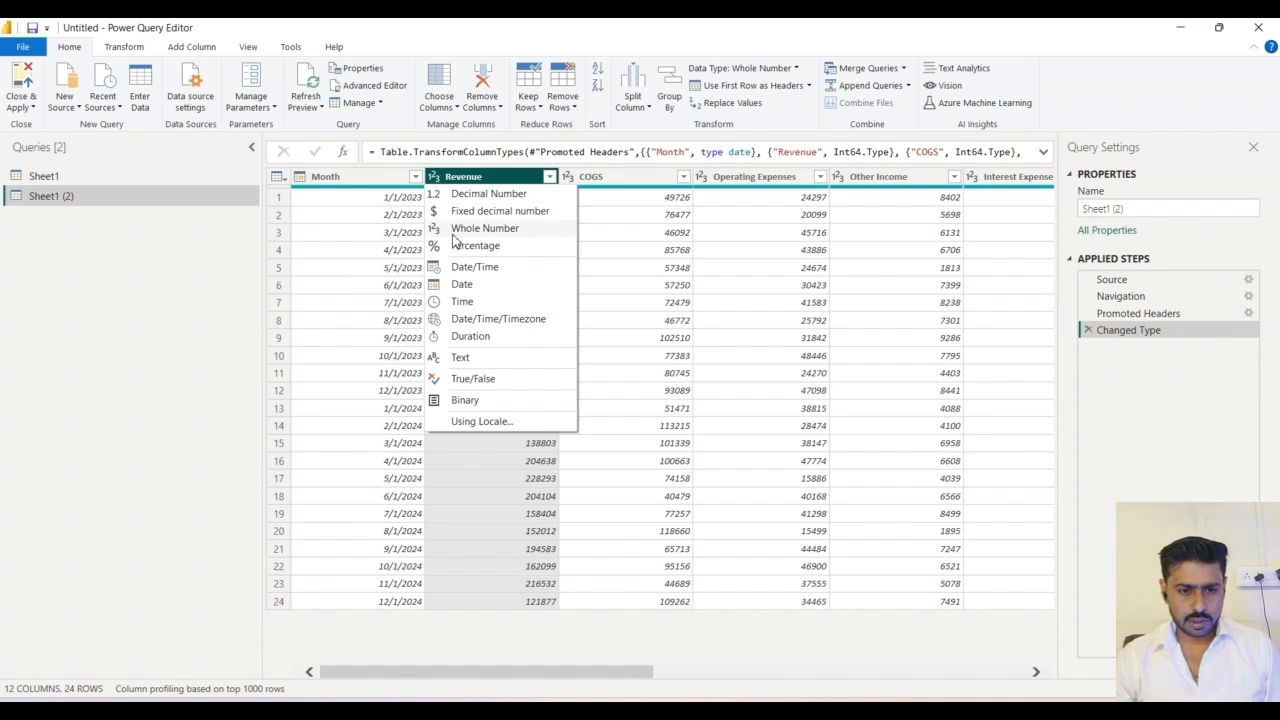
click(458, 199)
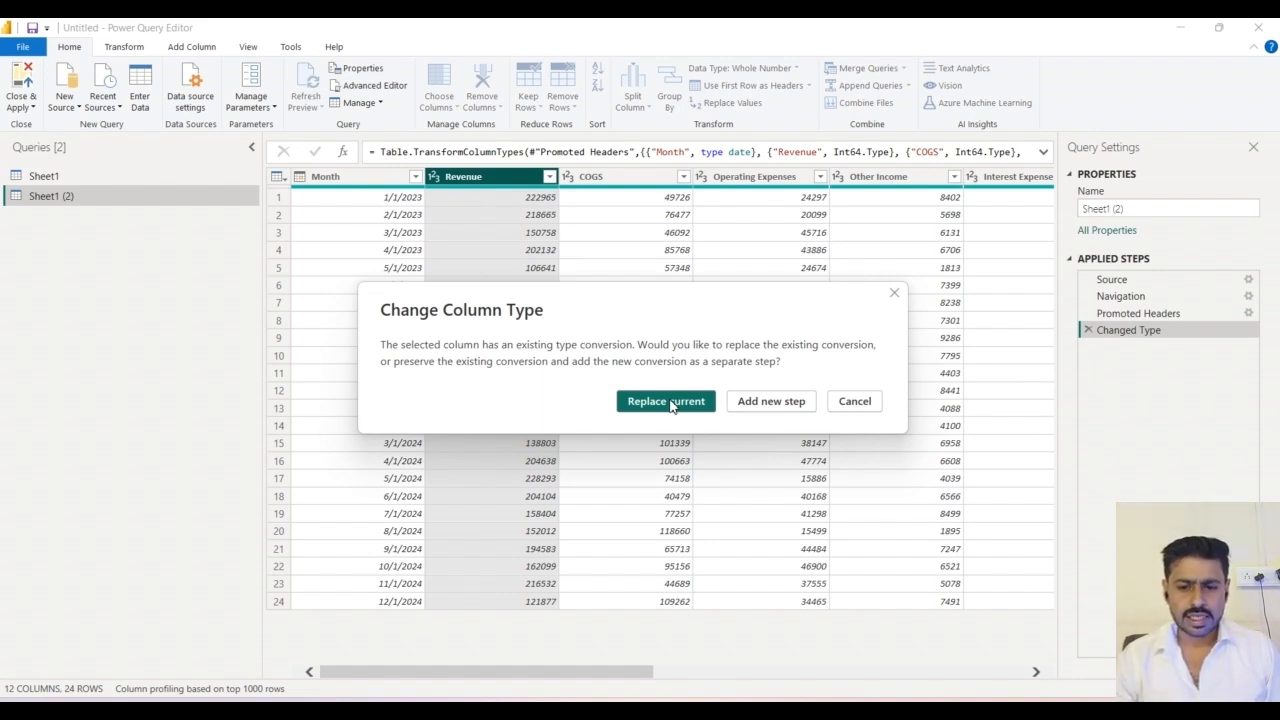
click(769, 402)
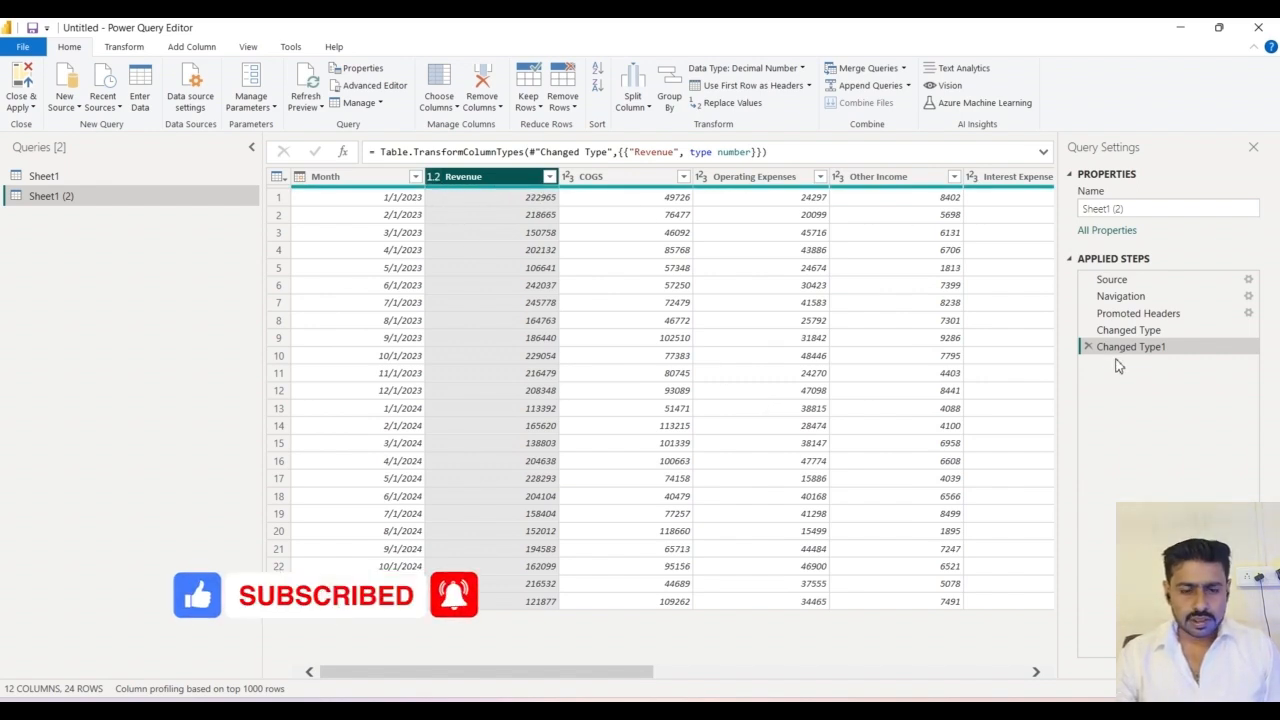
Look over the query's further columns and the available Transform commands
drag(481, 672, 531, 646)
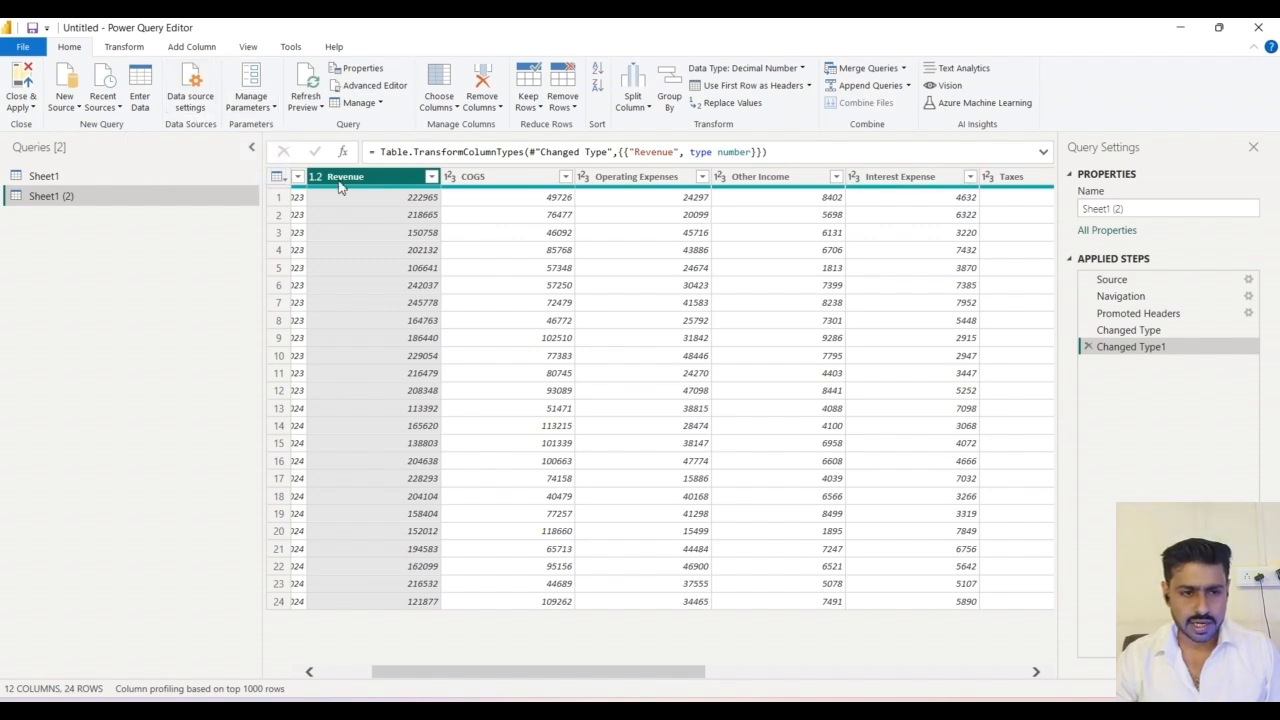
click(124, 47)
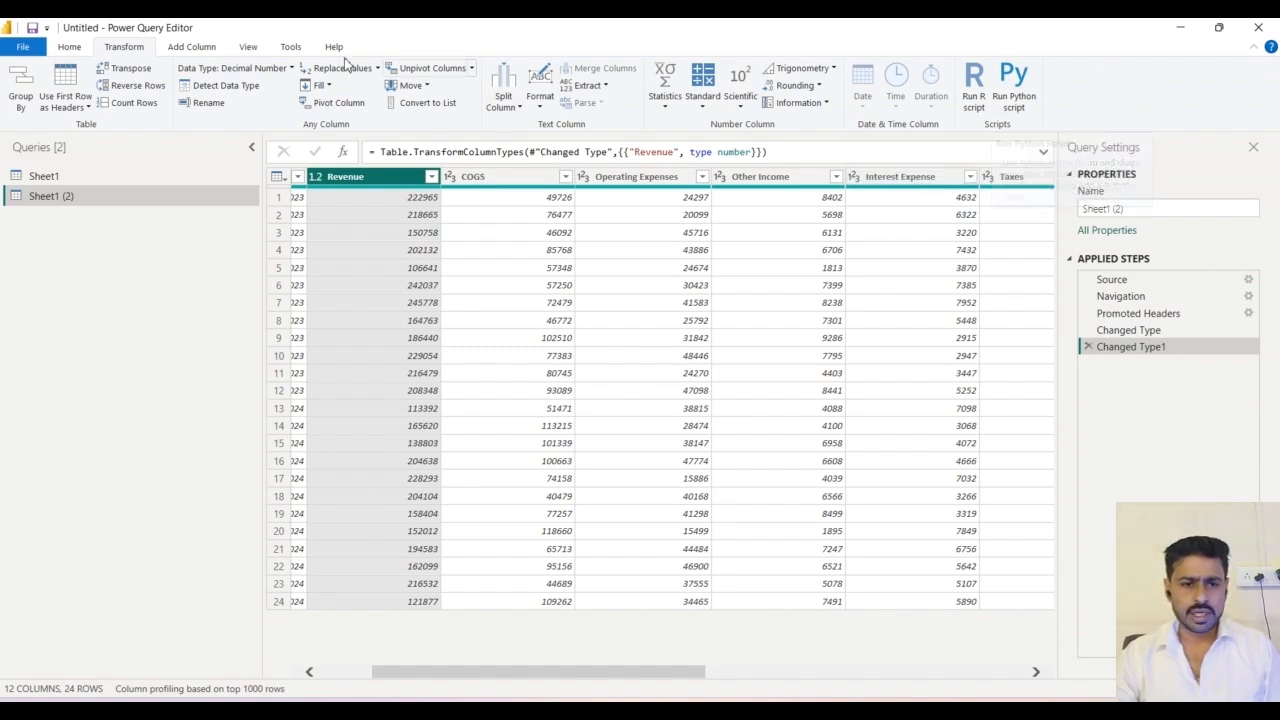
Start a custom column in the Sheet1 (2) query and name it gross profit
click(209, 50)
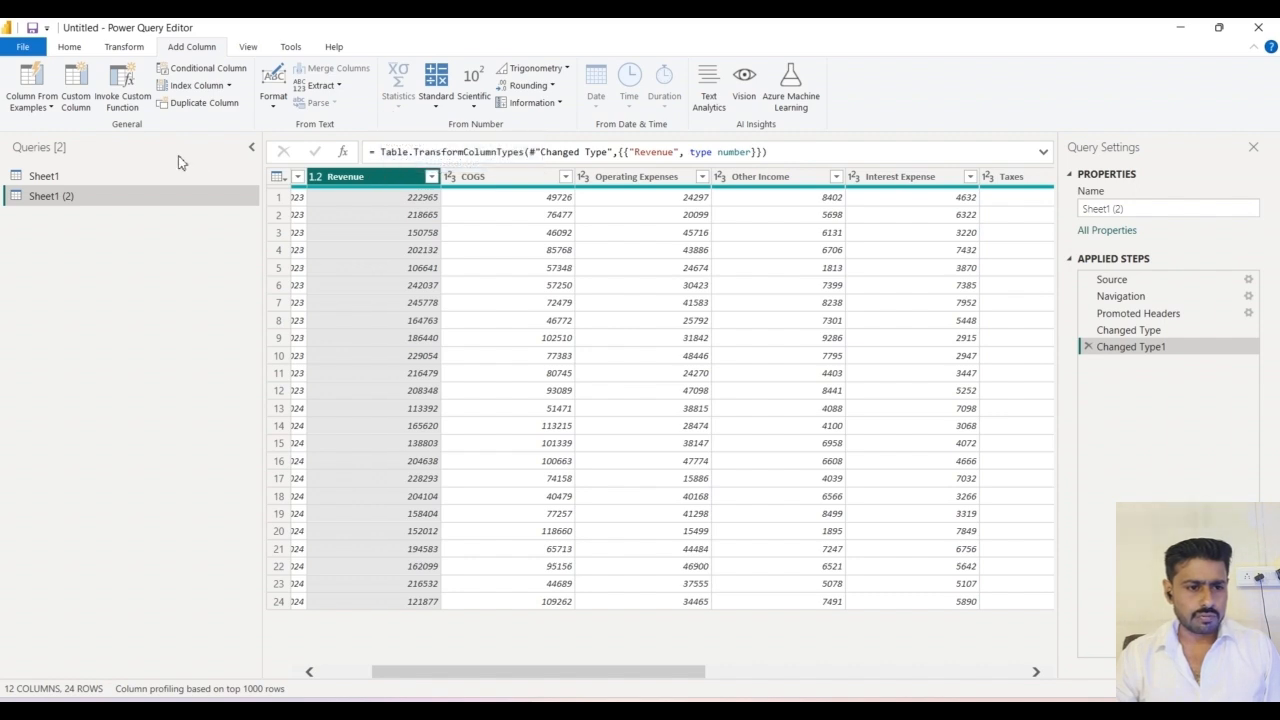
click(83, 104)
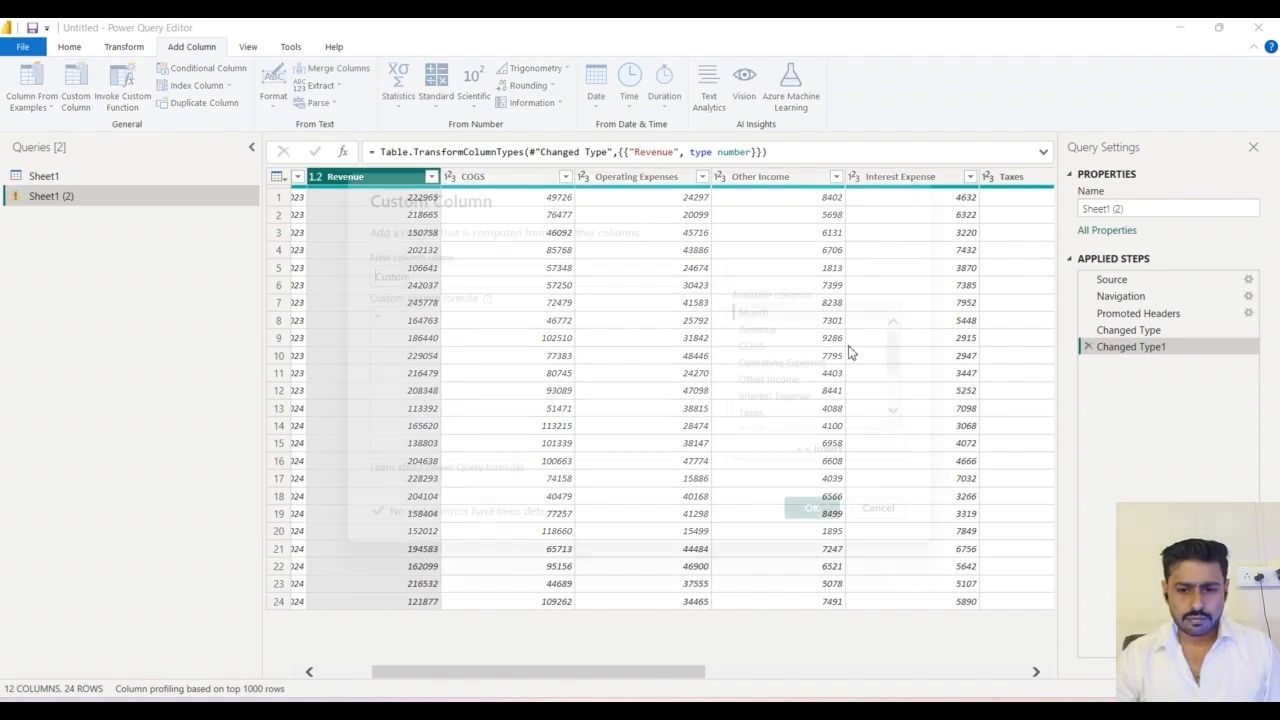
click(441, 276)
drag(441, 276, 368, 286)
text(gro)
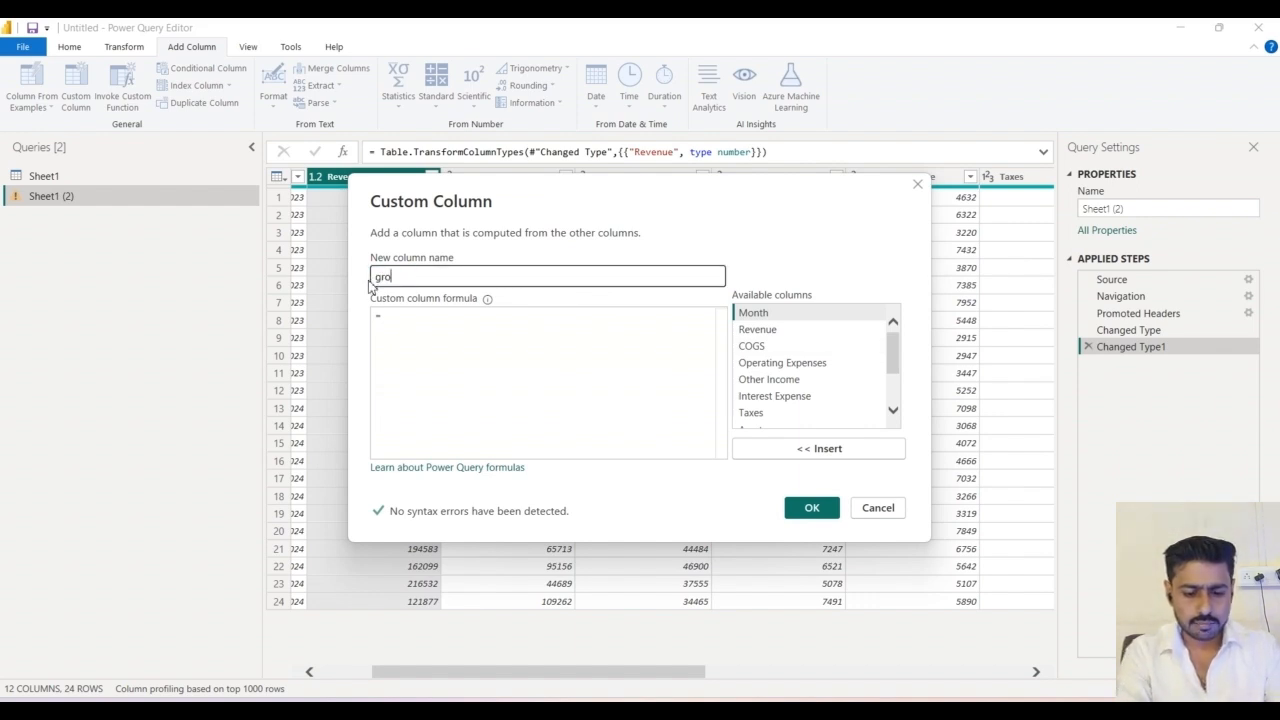
text(ss profit)
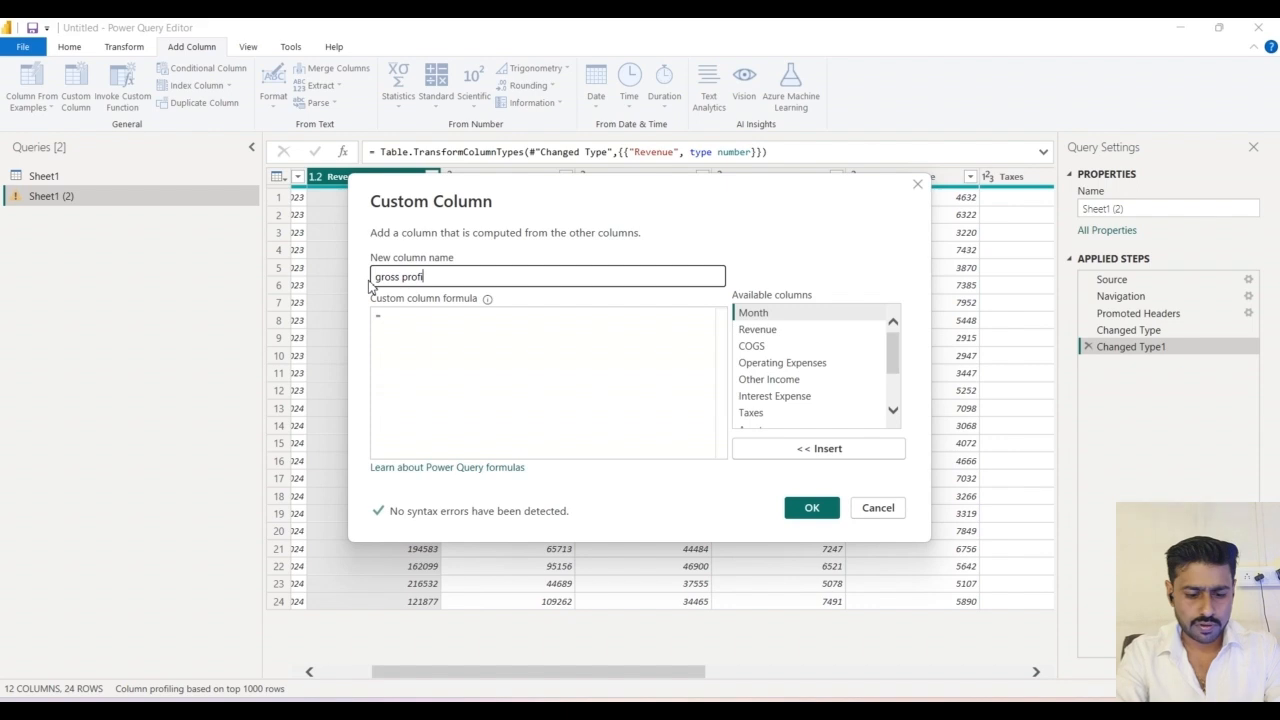
Define the gross profit column's formula as [Revenue]-[COGS] and add the column to the query
click(406, 318)
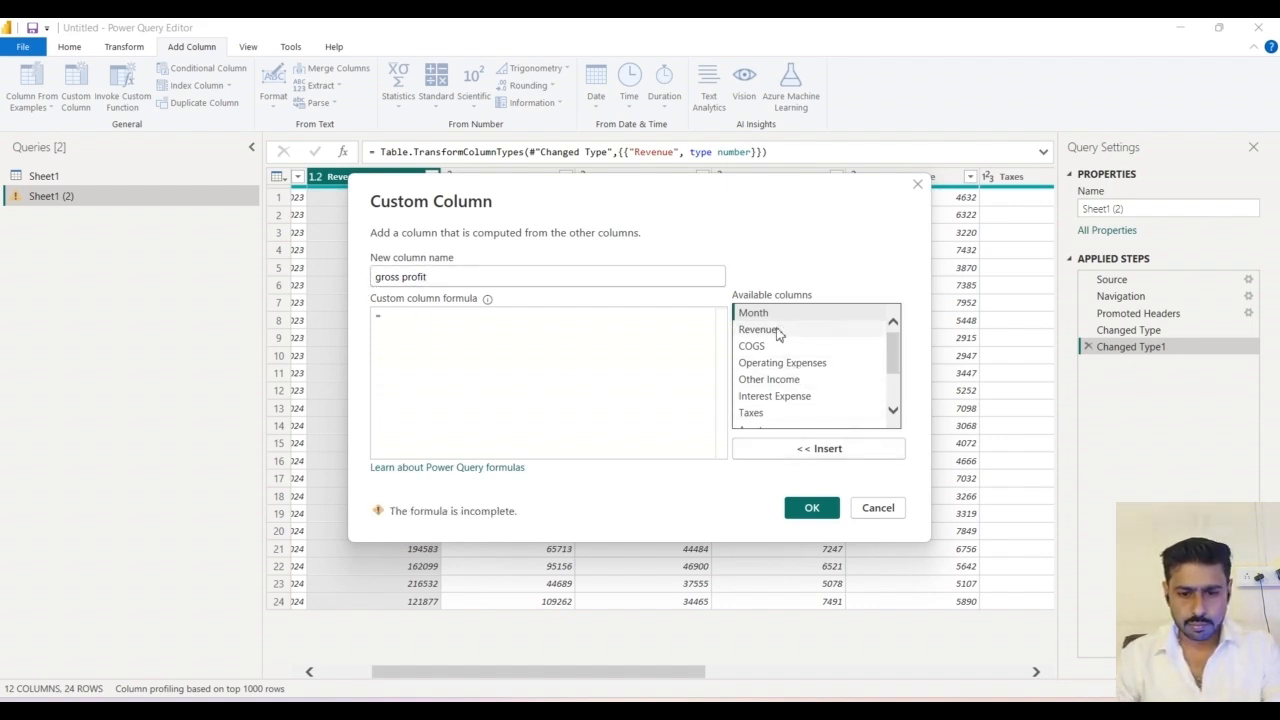
click(777, 330)
click(800, 452)
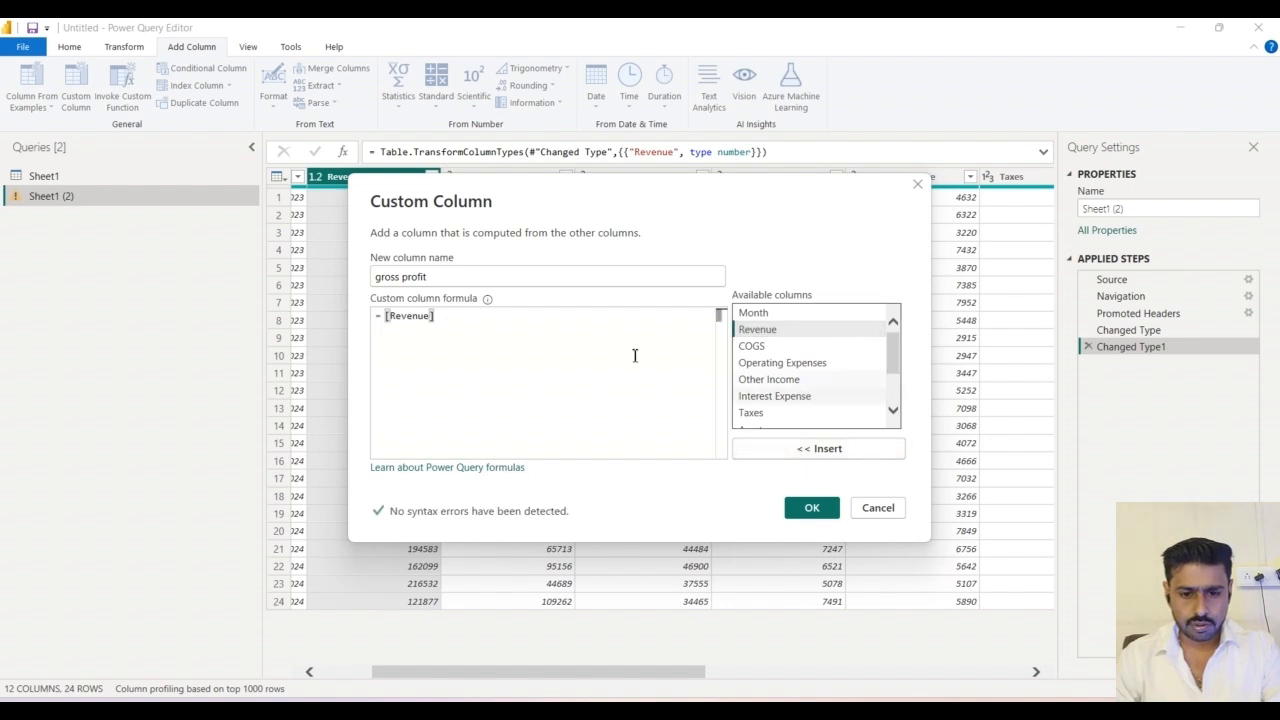
text(-)
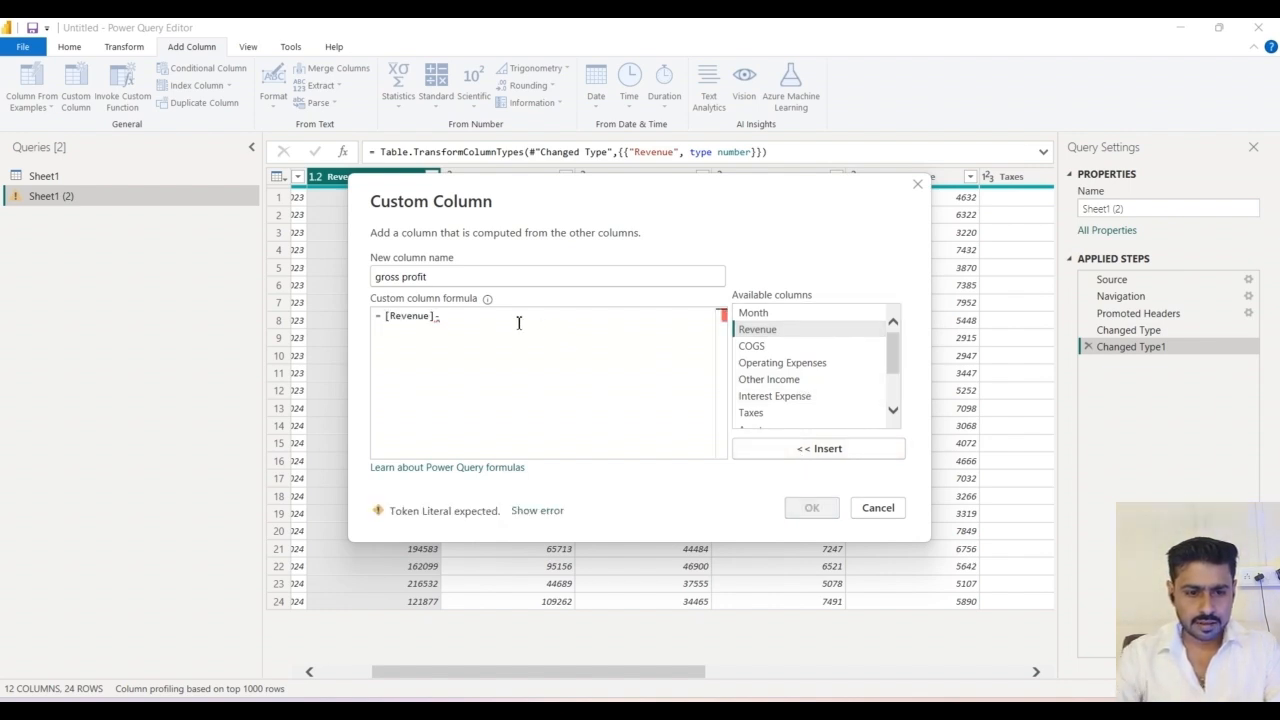
click(766, 347)
click(800, 451)
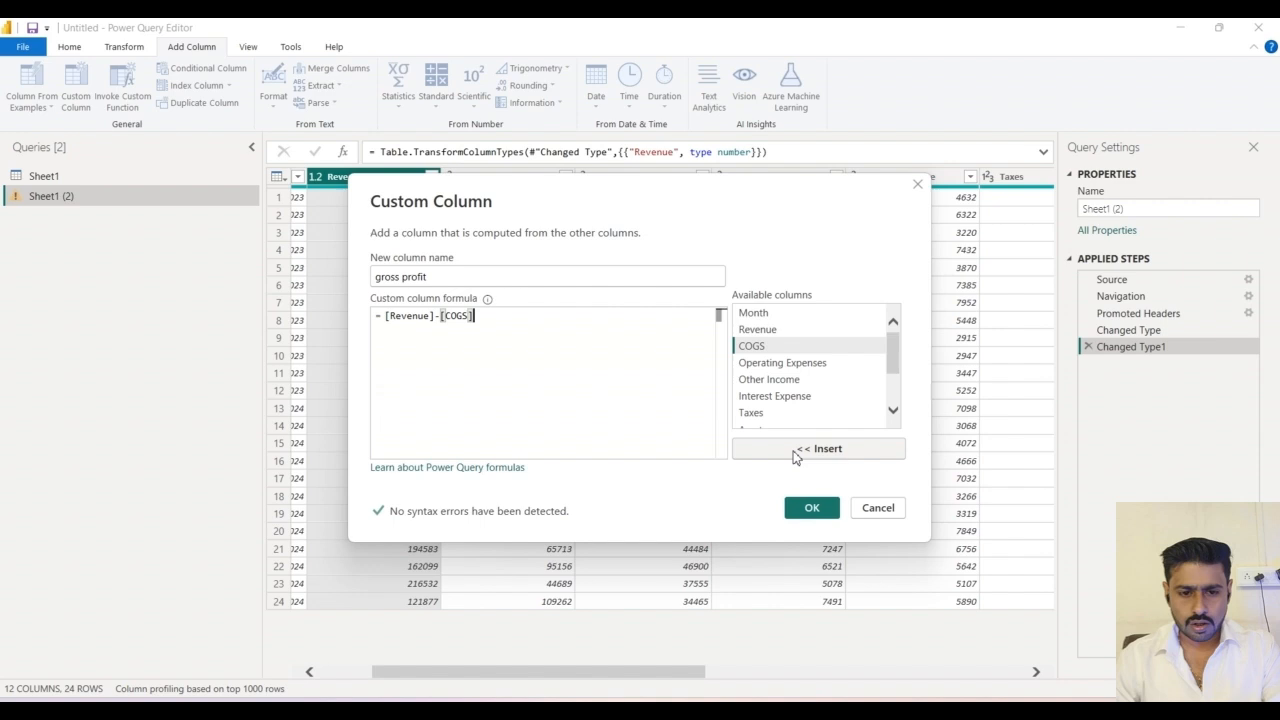
click(808, 510)
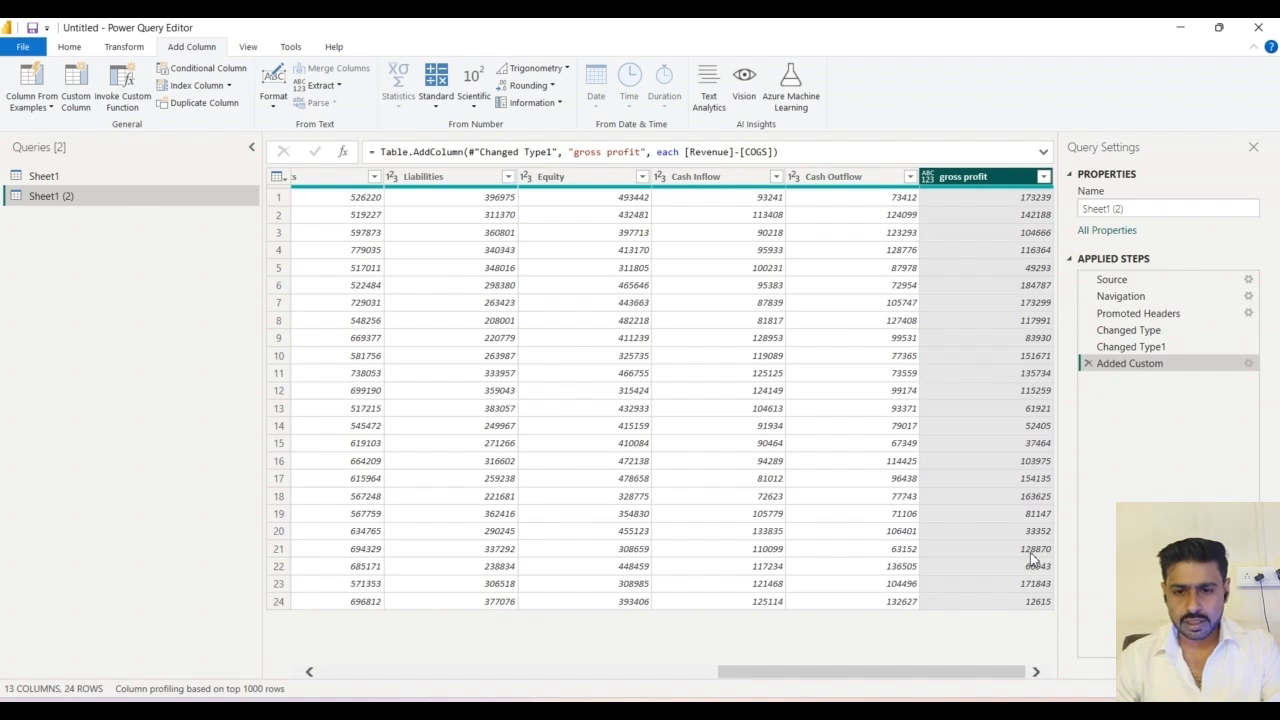
Set the gross profit column's data type to Decimal Number and add a Whole Number conversion as a separate step
click(927, 182)
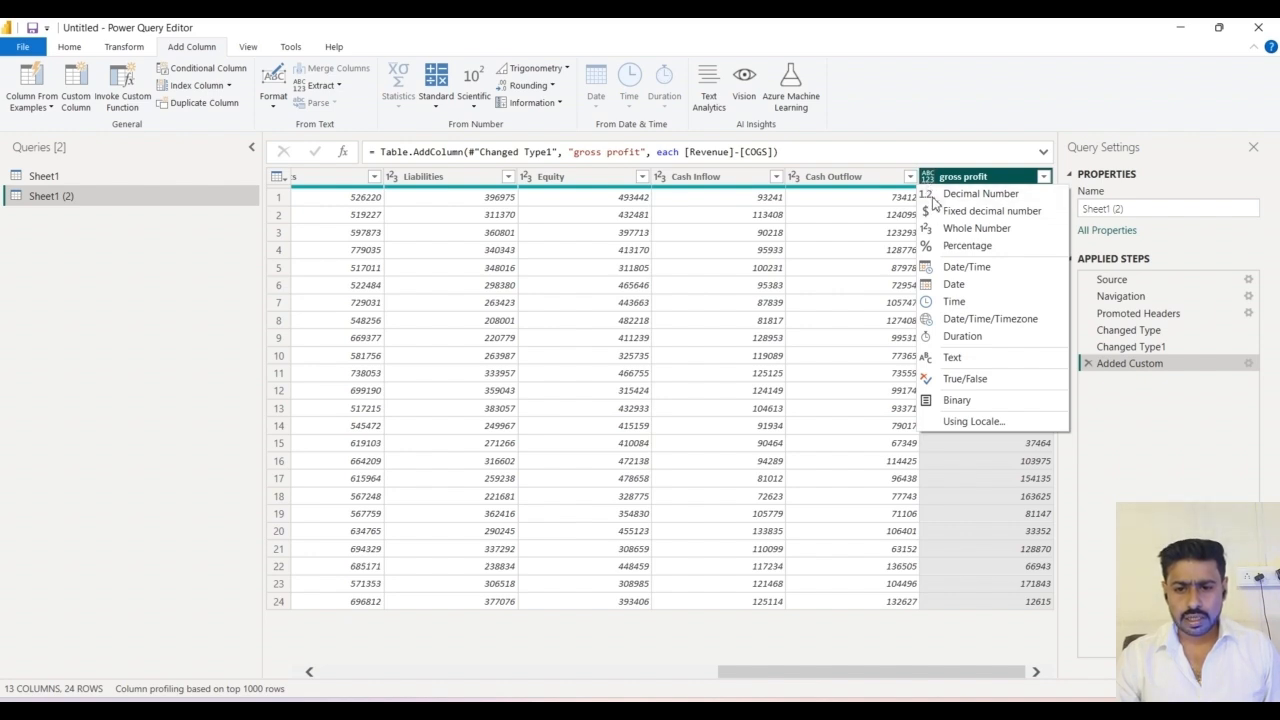
click(935, 196)
click(927, 180)
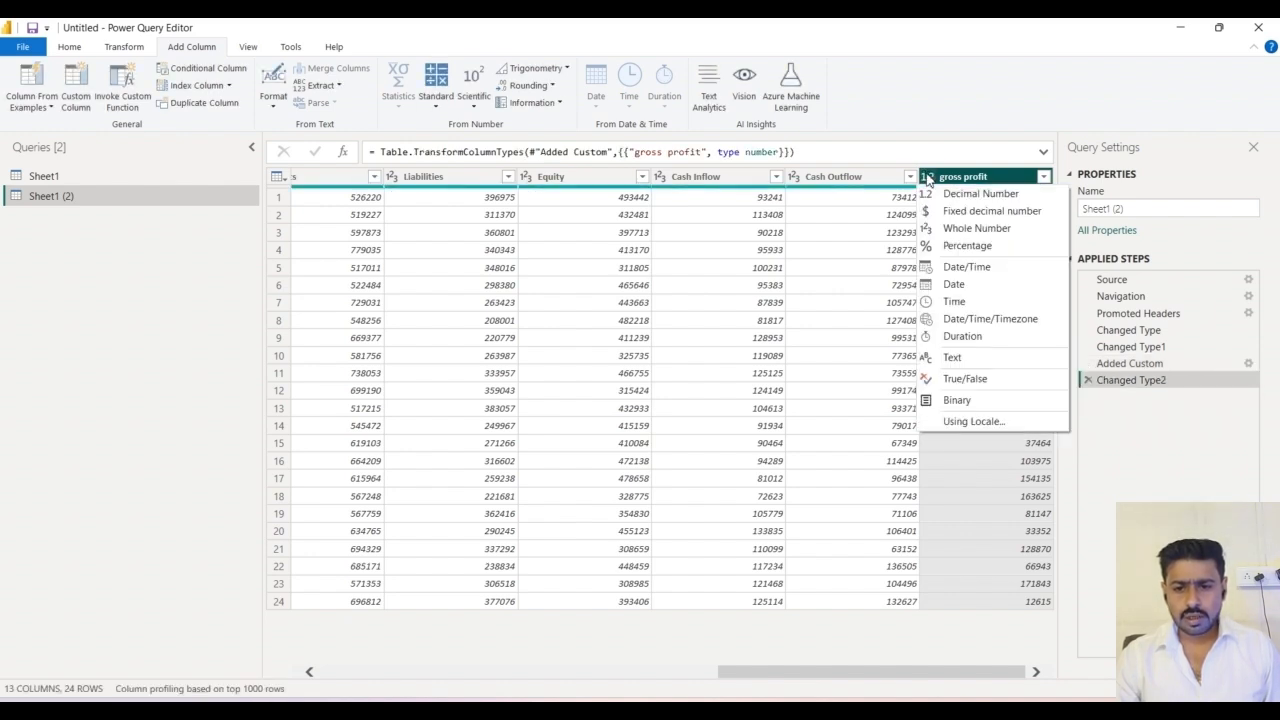
click(943, 229)
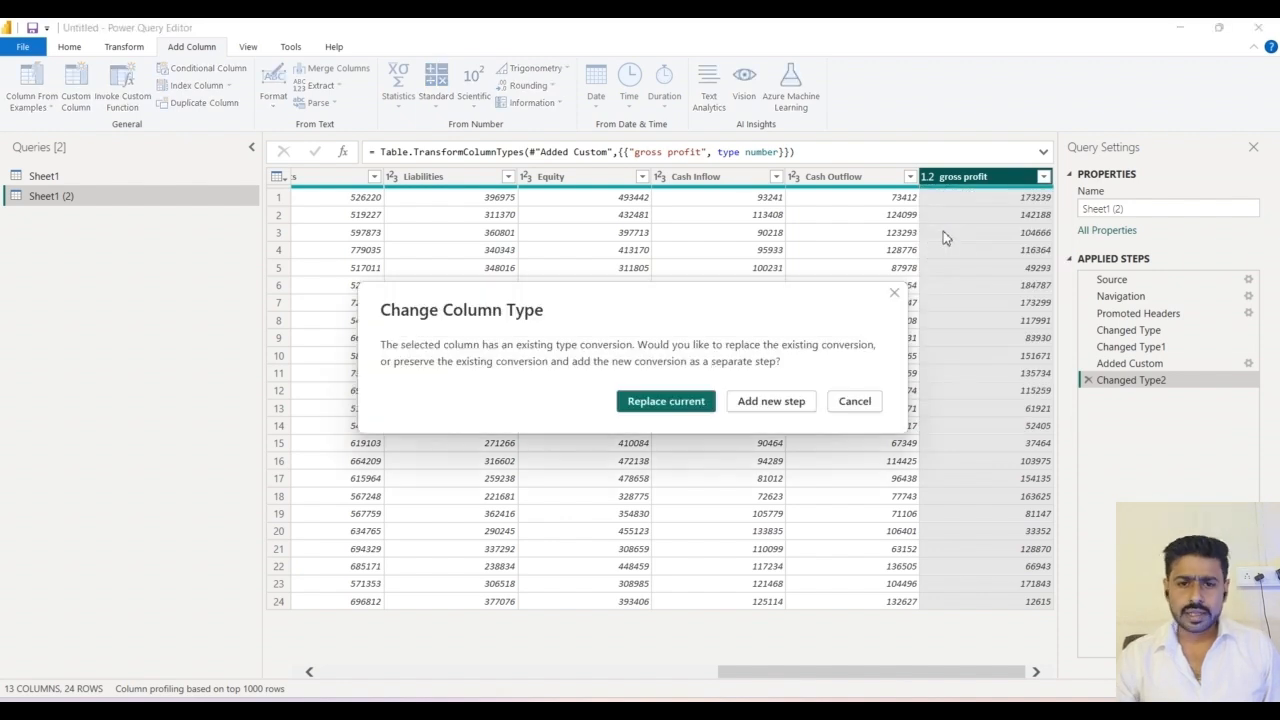
click(760, 401)
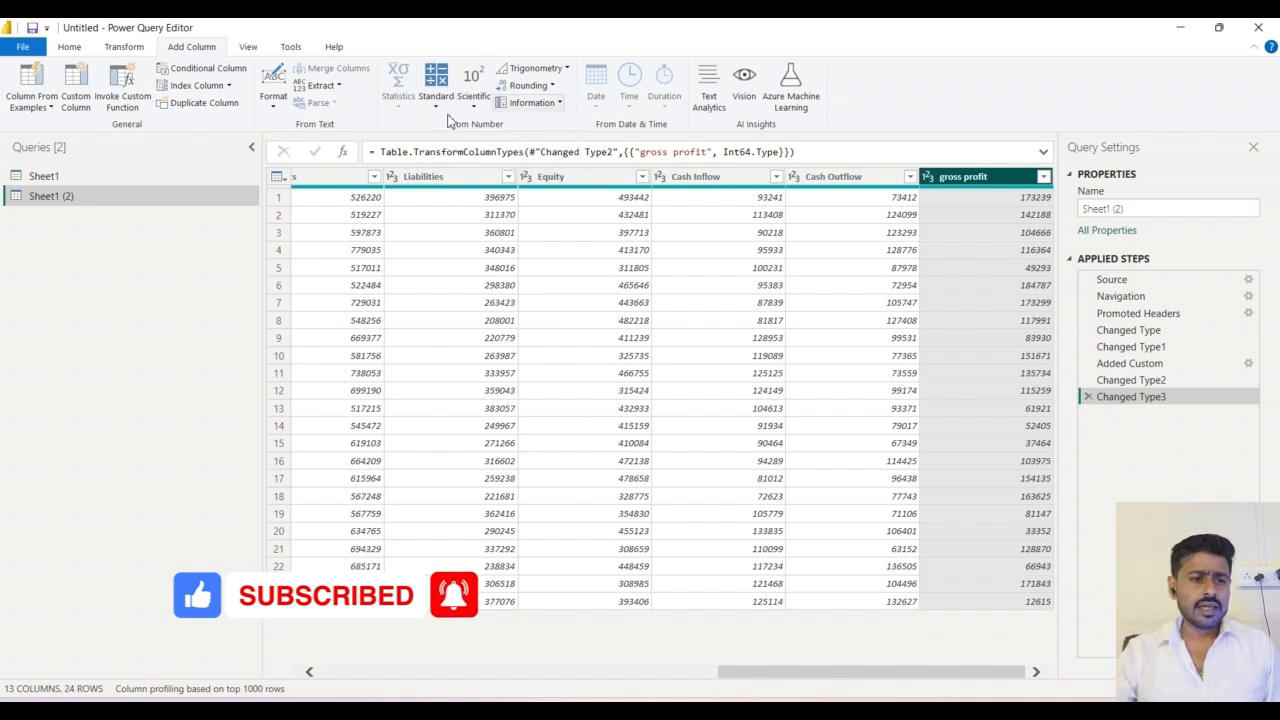
Close the Power Query Editor and apply the pending query changes to load the Sheet1 (2) fields into the report
click(72, 48)
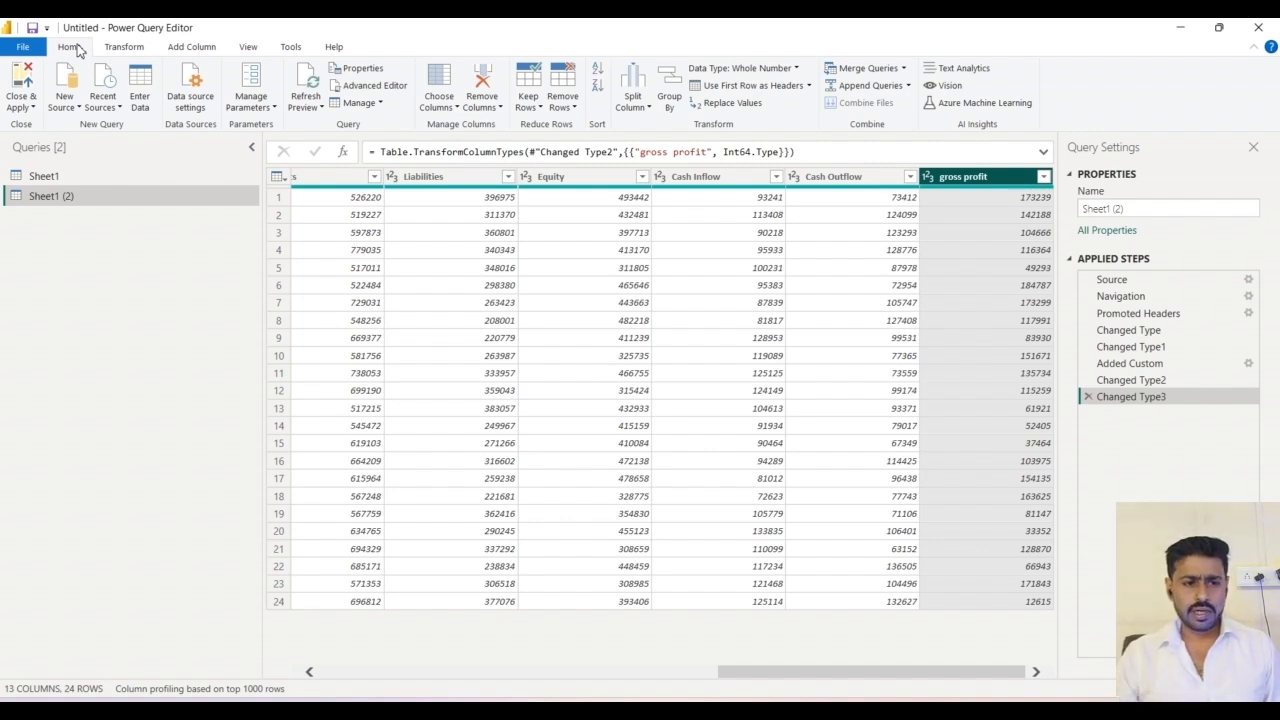
click(20, 113)
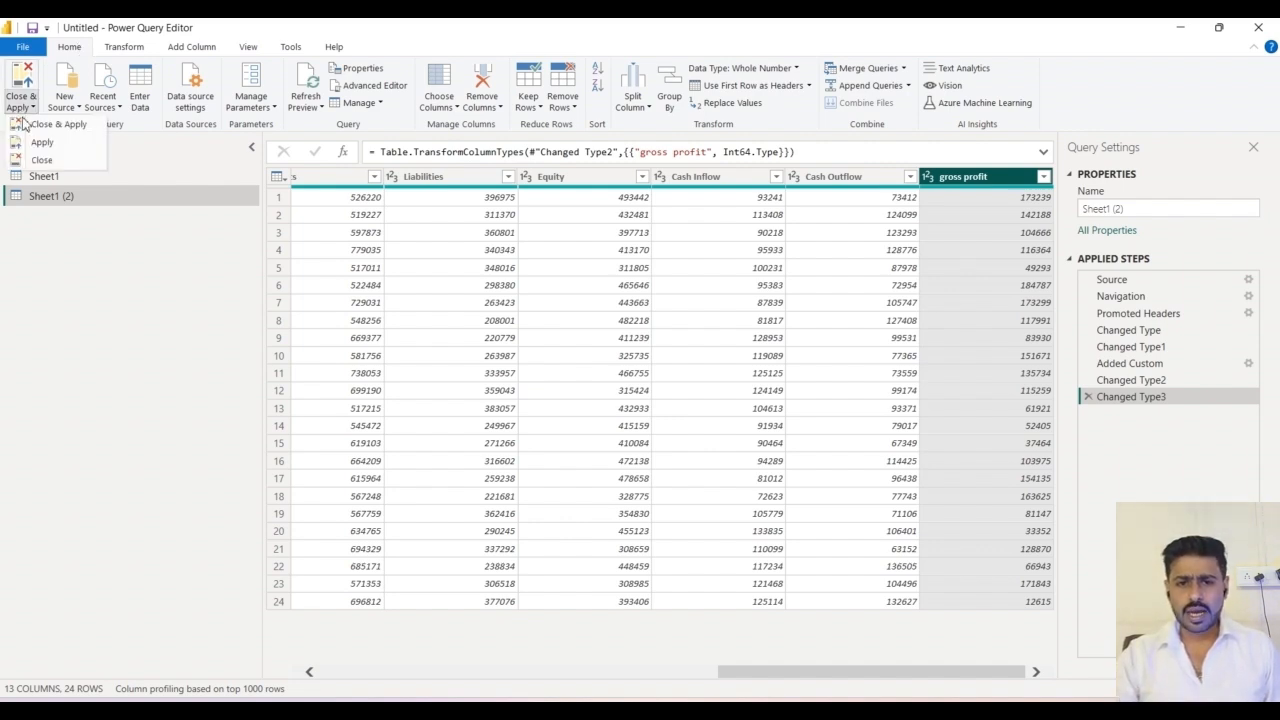
click(24, 158)
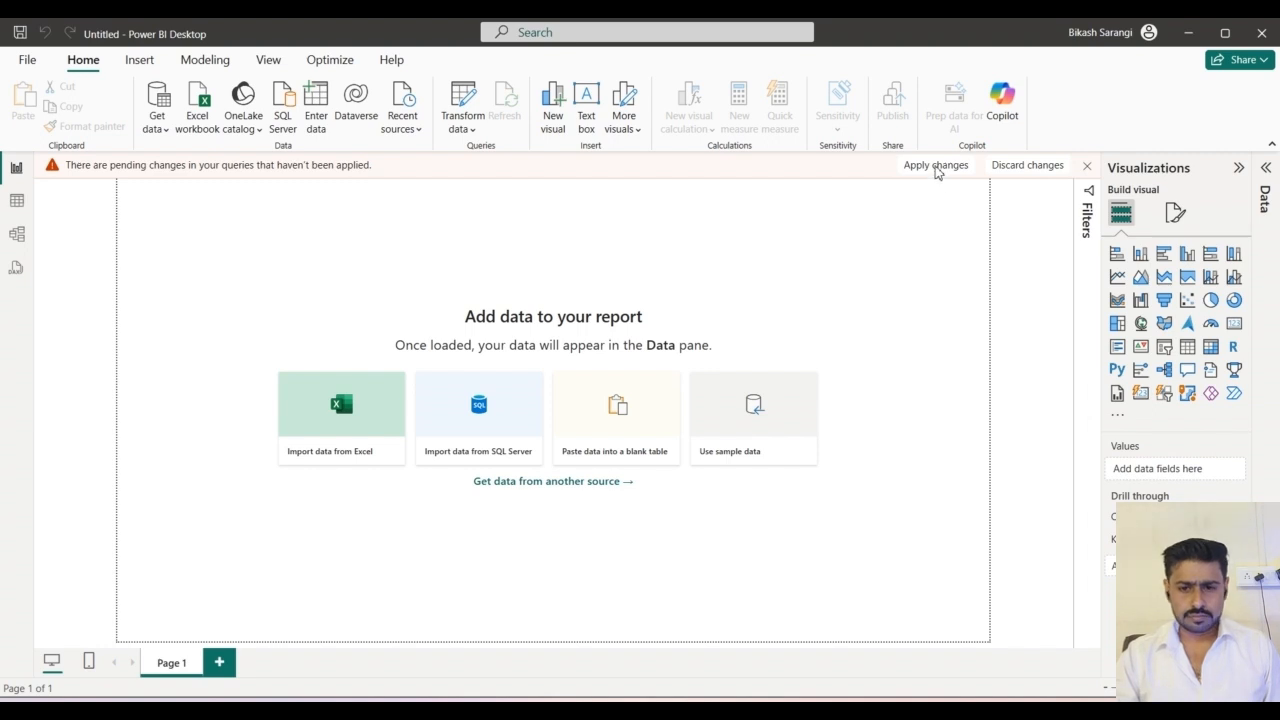
click(937, 168)
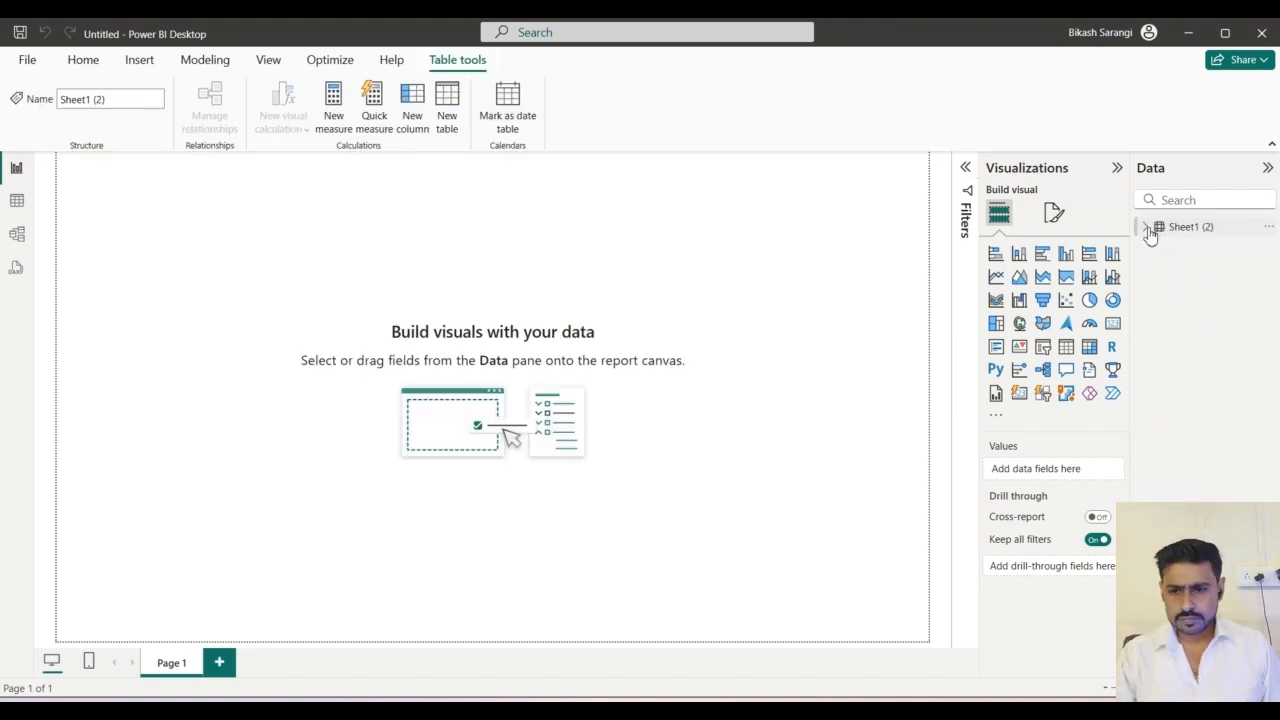
click(1147, 228)
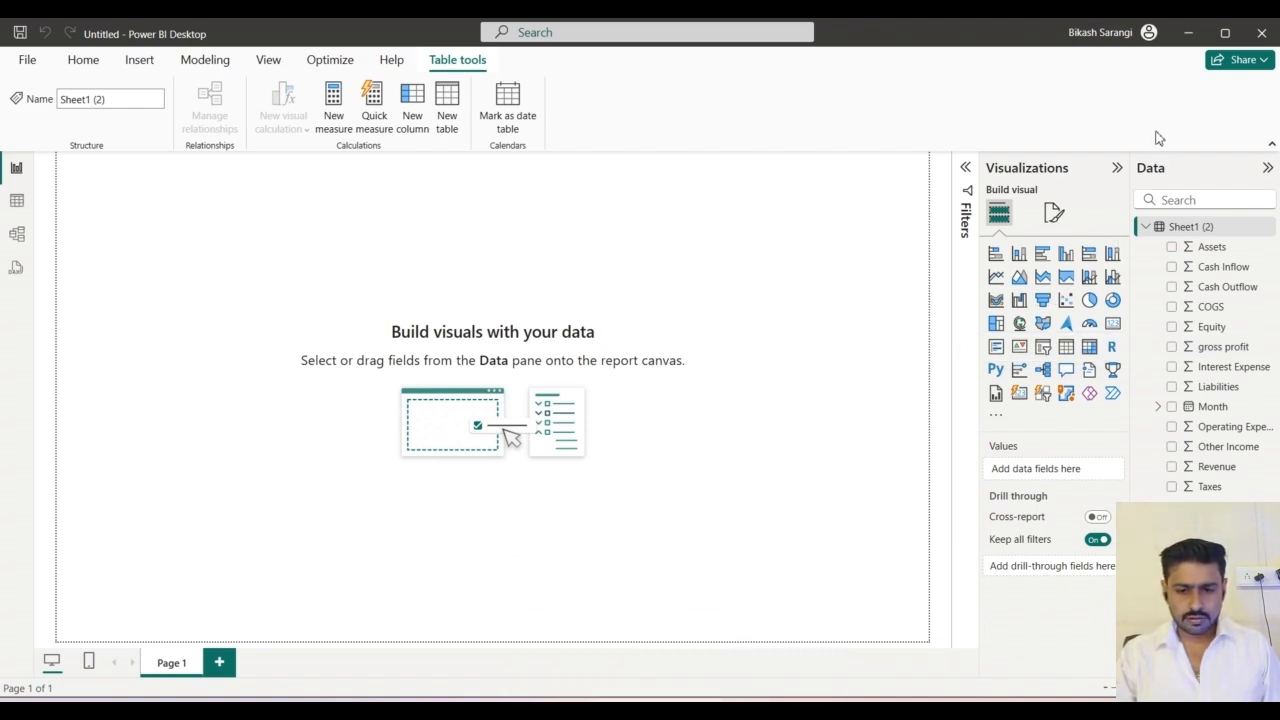
Switch to the financial statements demo workbook in Excel to review its columns, and return to the Power BI report
click(1188, 31)
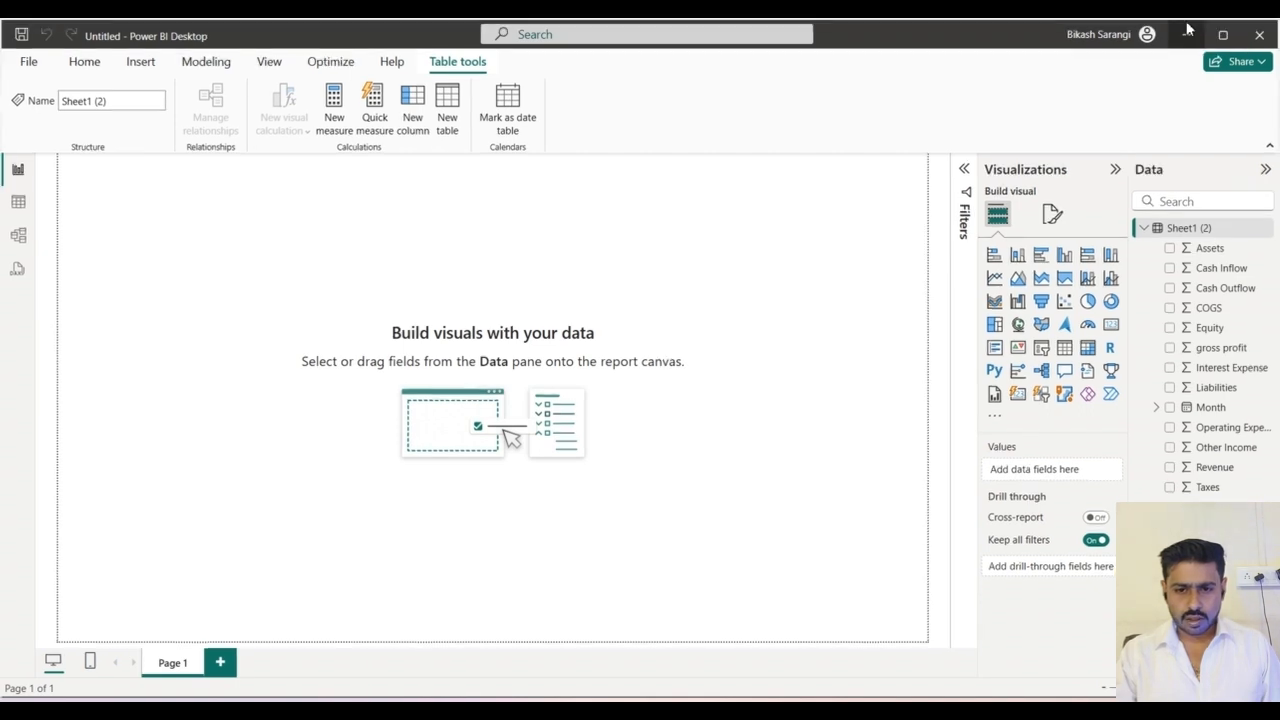
double_click(746, 238)
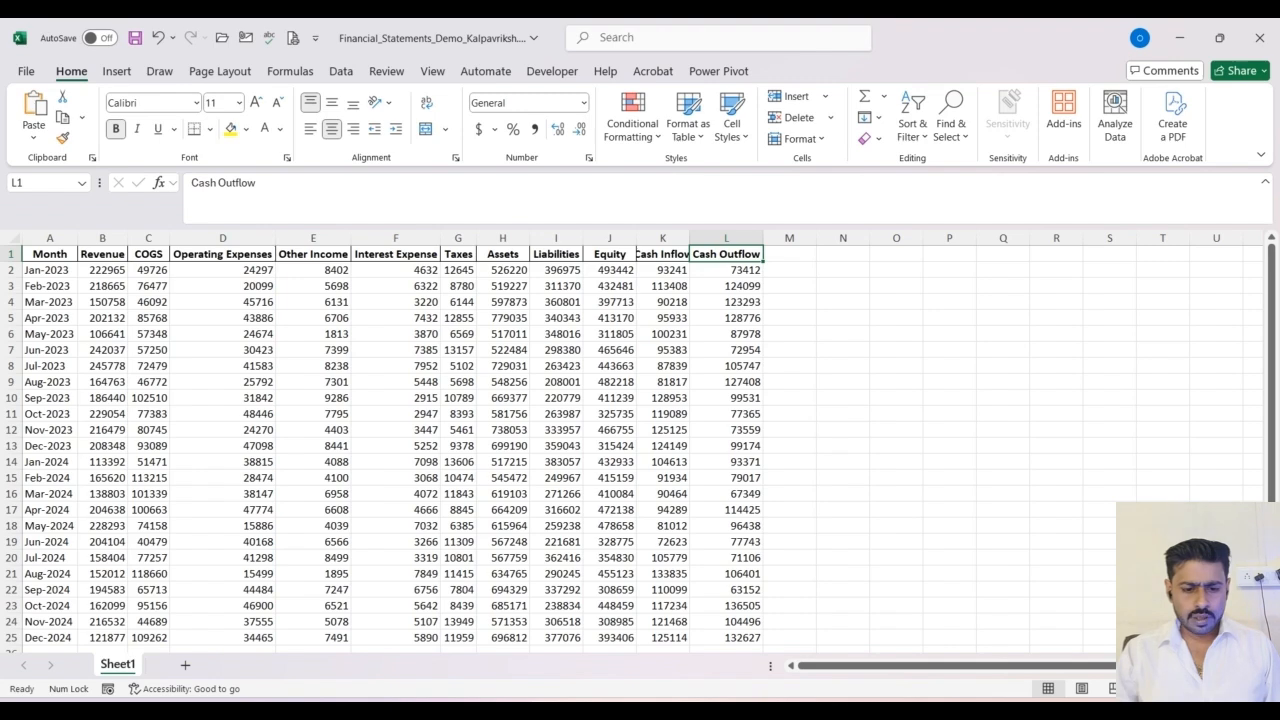
mouse_move(448, 702)
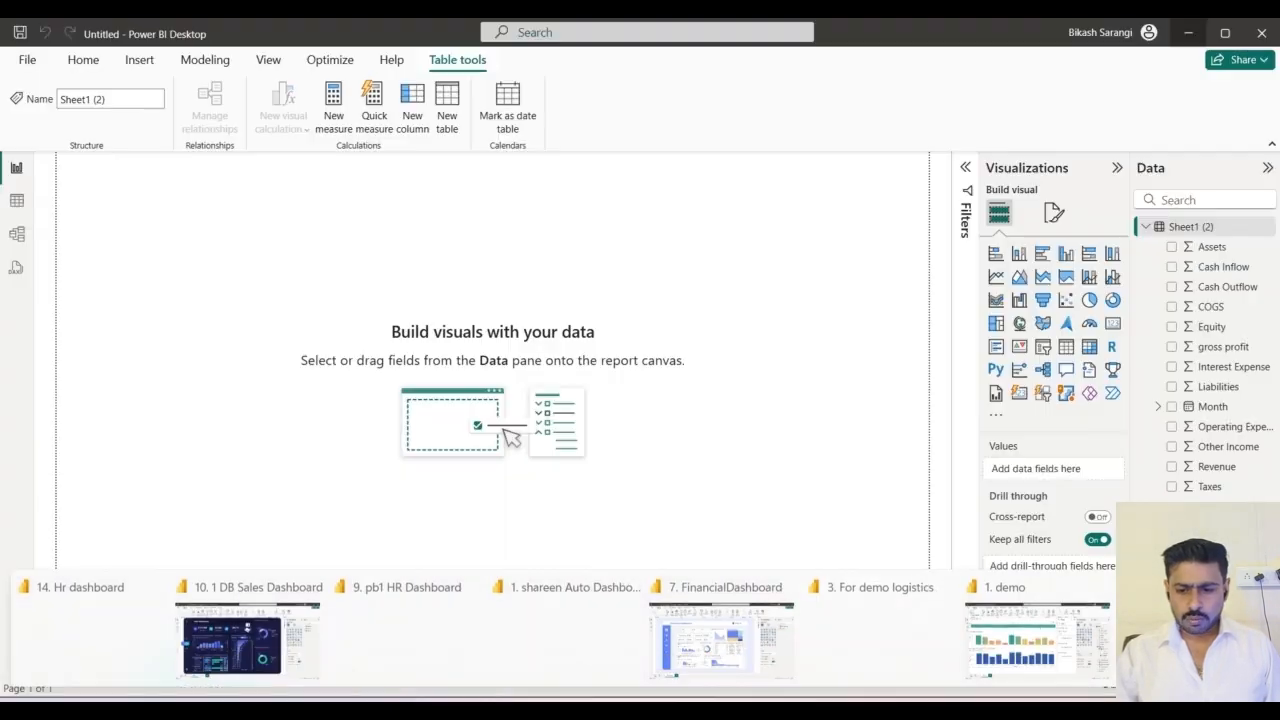
click(1190, 632)
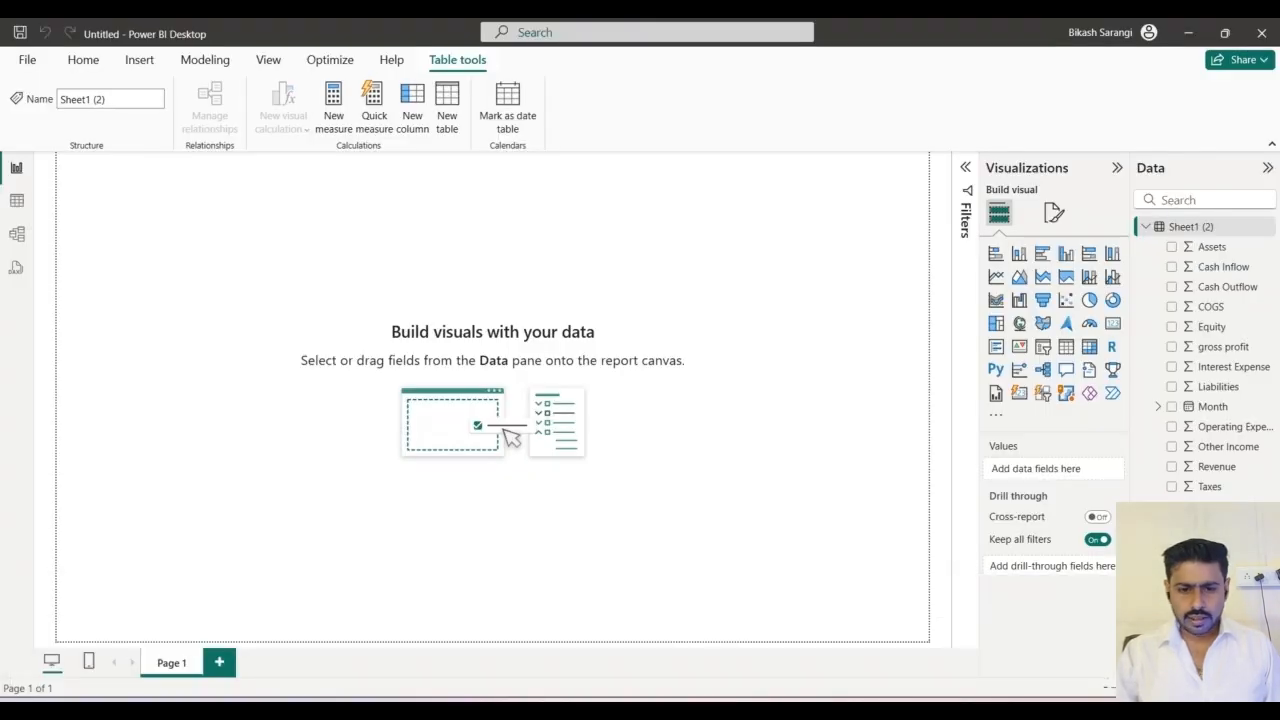
Create a clustered column chart of Revenue by the Month date hierarchy and place it in the lower part of the page
click(1172, 407)
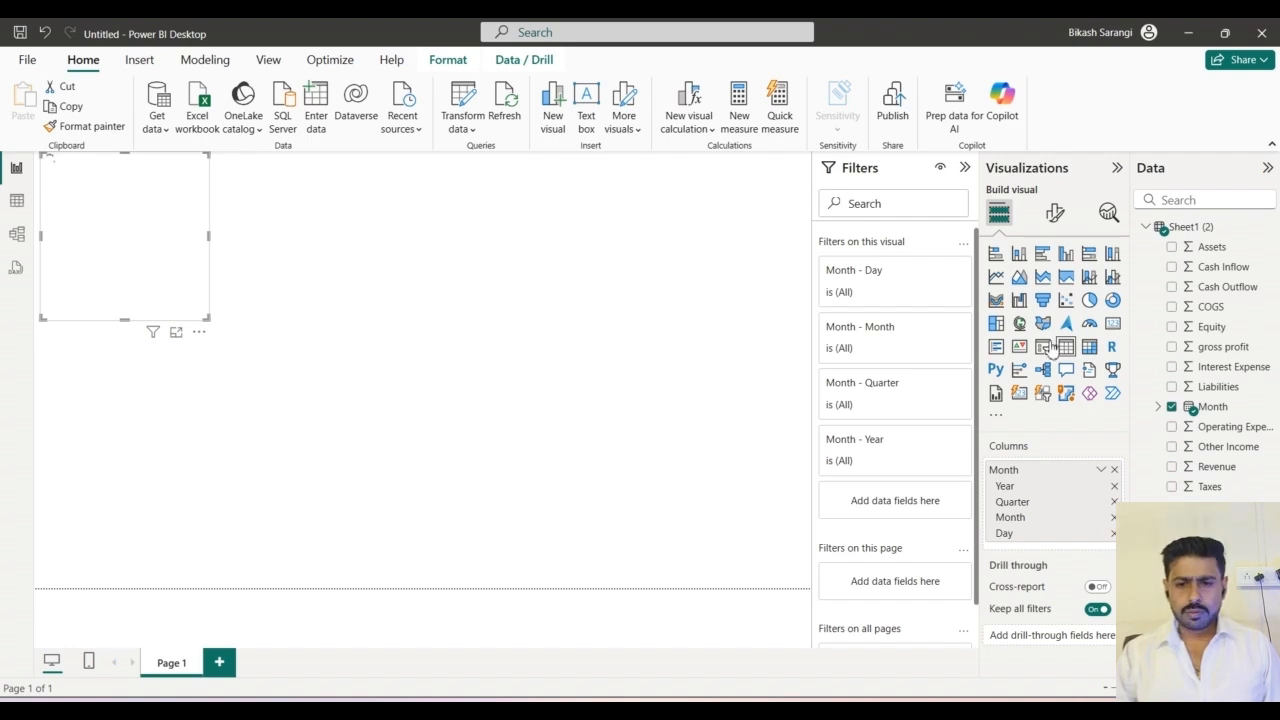
click(1065, 255)
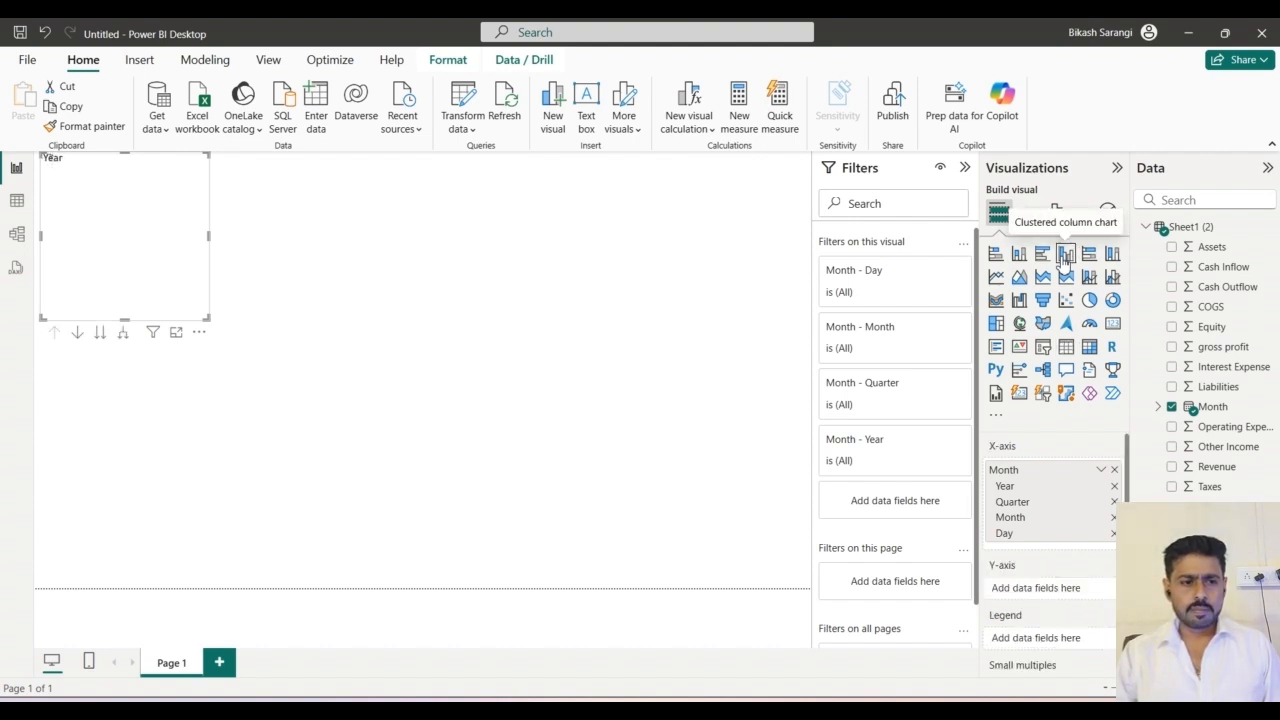
drag(126, 174, 140, 390)
right_click(140, 387)
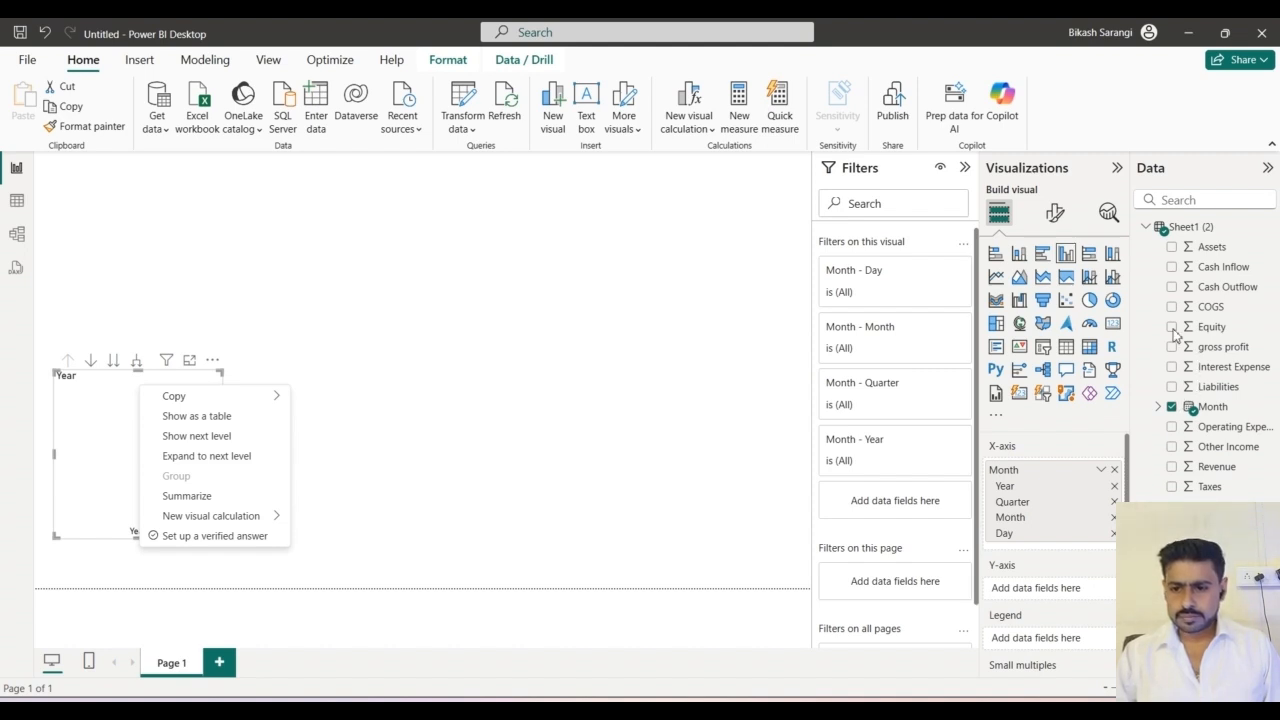
click(1172, 467)
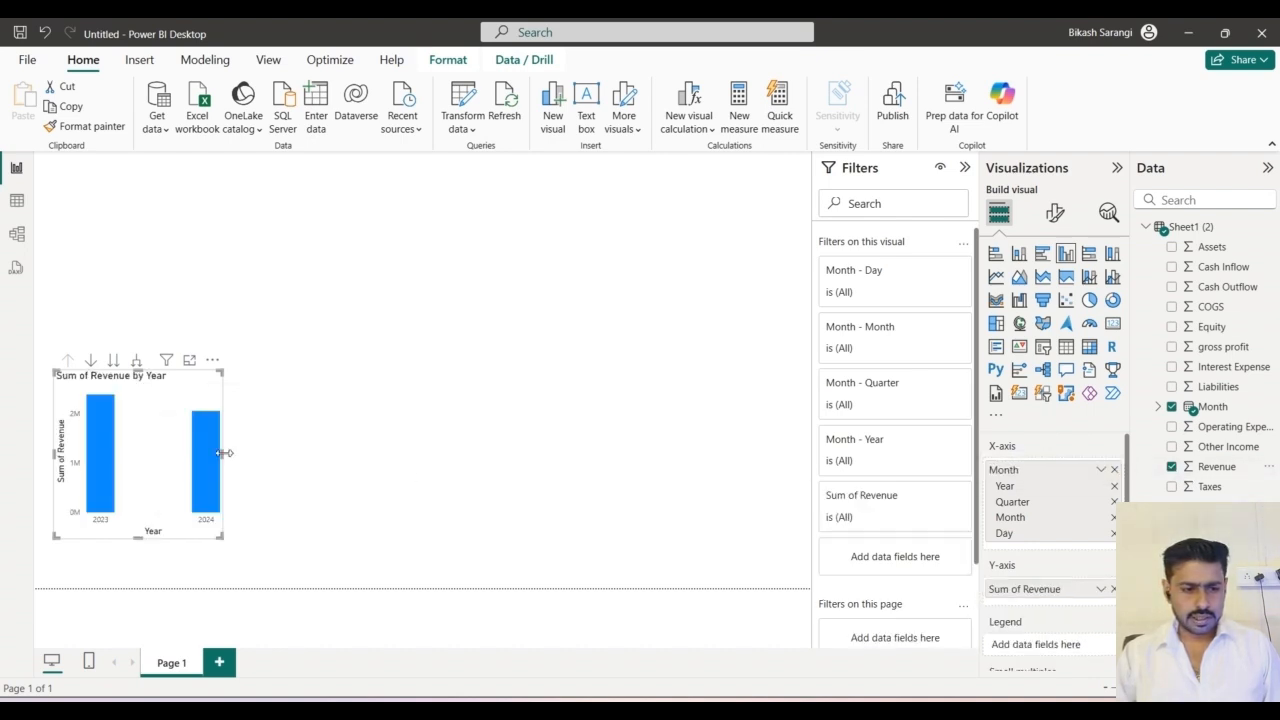
Resize the revenue column chart to span the visible page width and reach down to the page's lower edge
drag(225, 453, 810, 458)
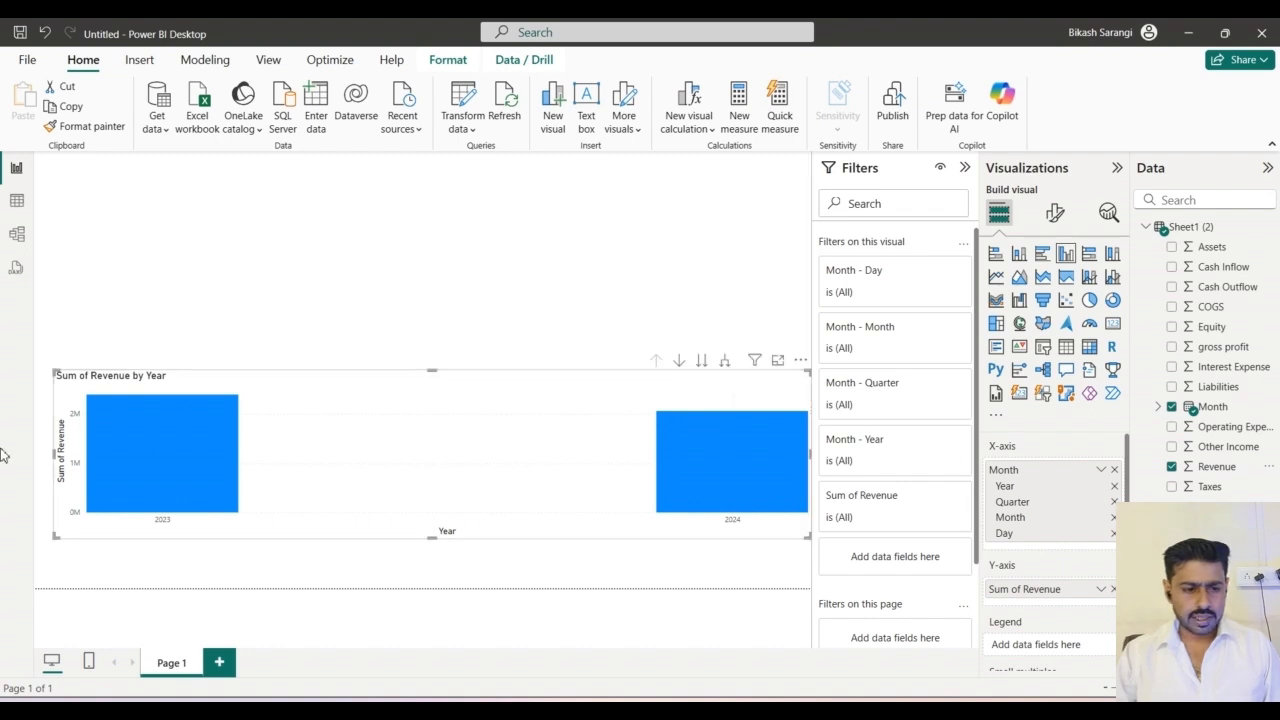
drag(55, 460, 41, 460)
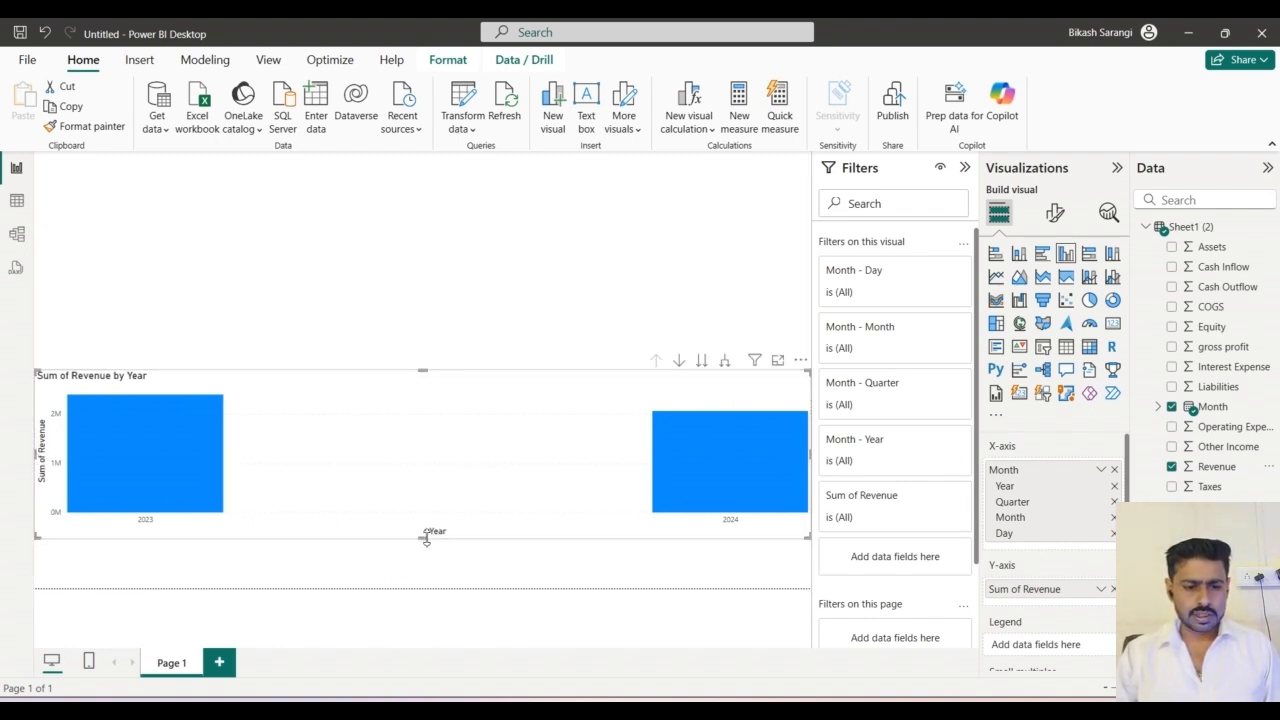
drag(426, 538, 436, 589)
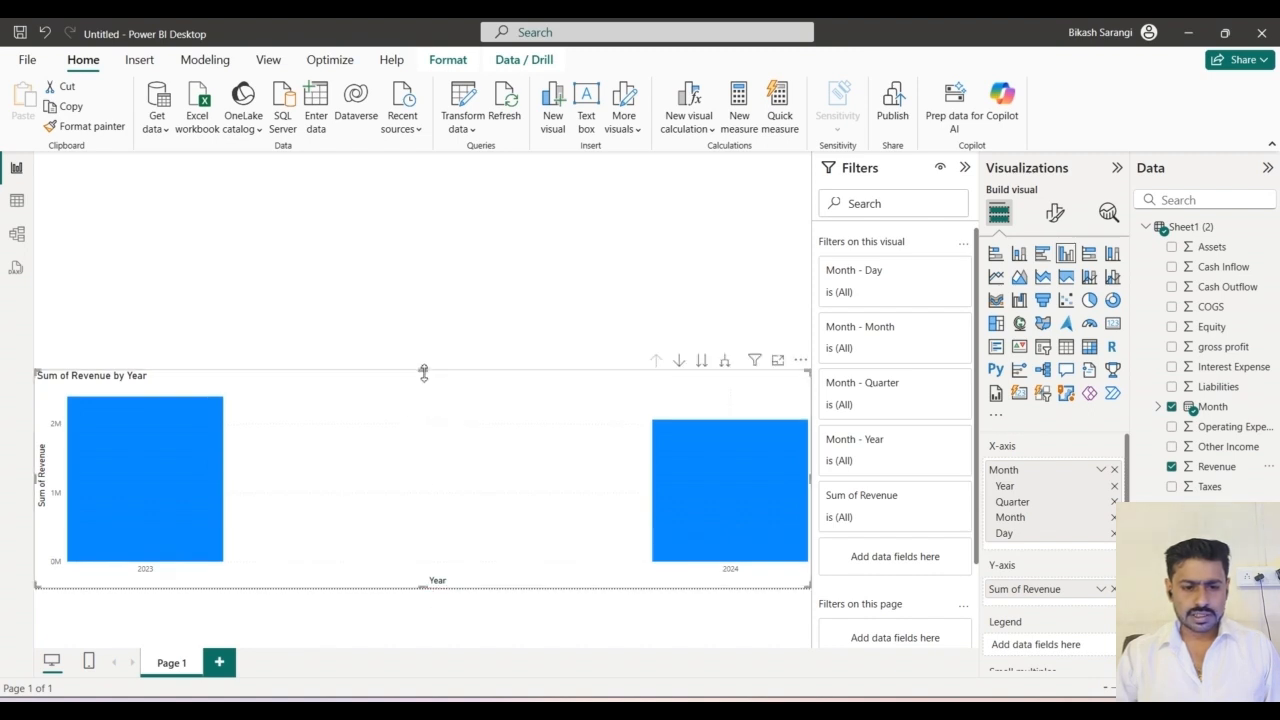
drag(423, 370, 424, 394)
Move the revenue chart's date hierarchy from Year through Quarter to the Month level
mouse_move(137, 478)
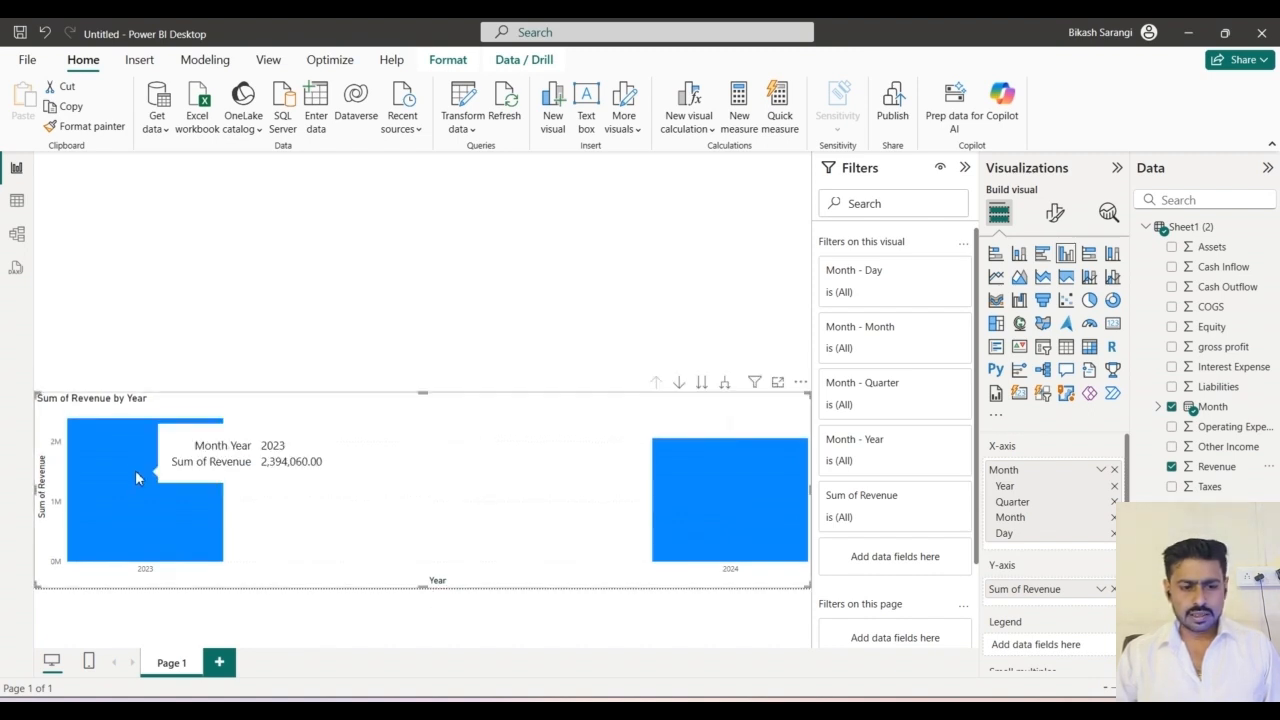
mouse_move(757, 543)
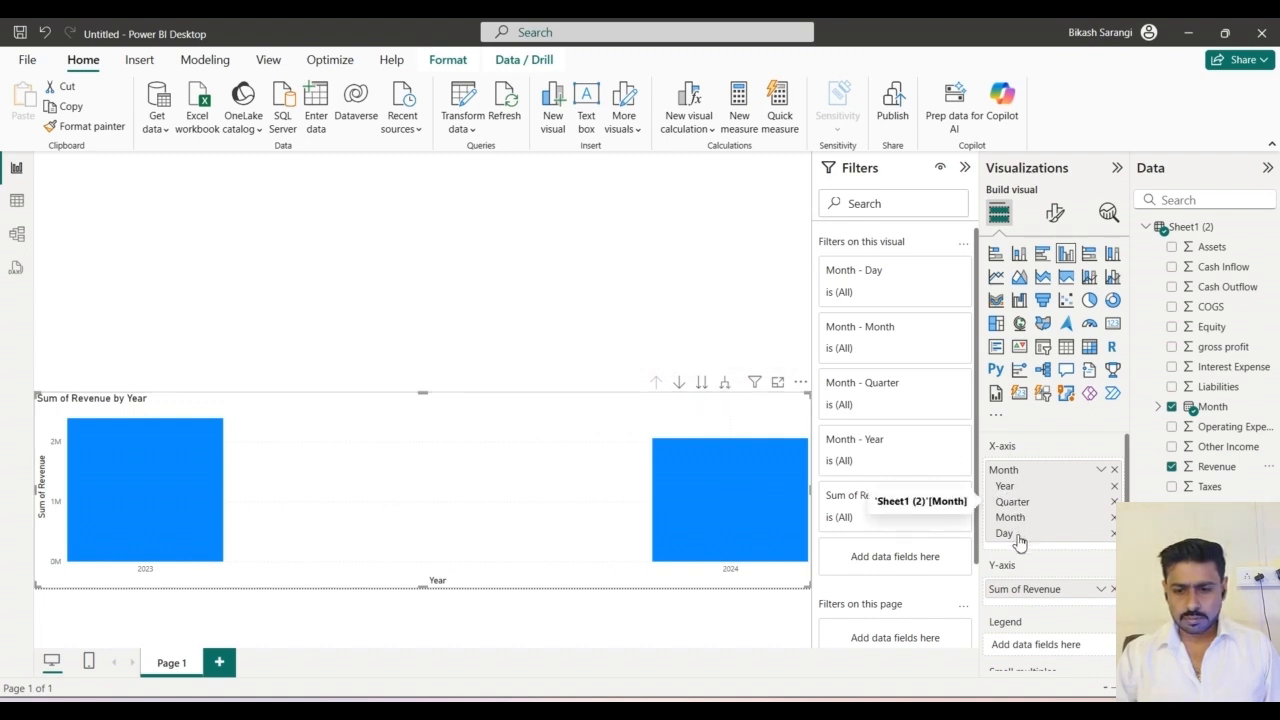
click(703, 385)
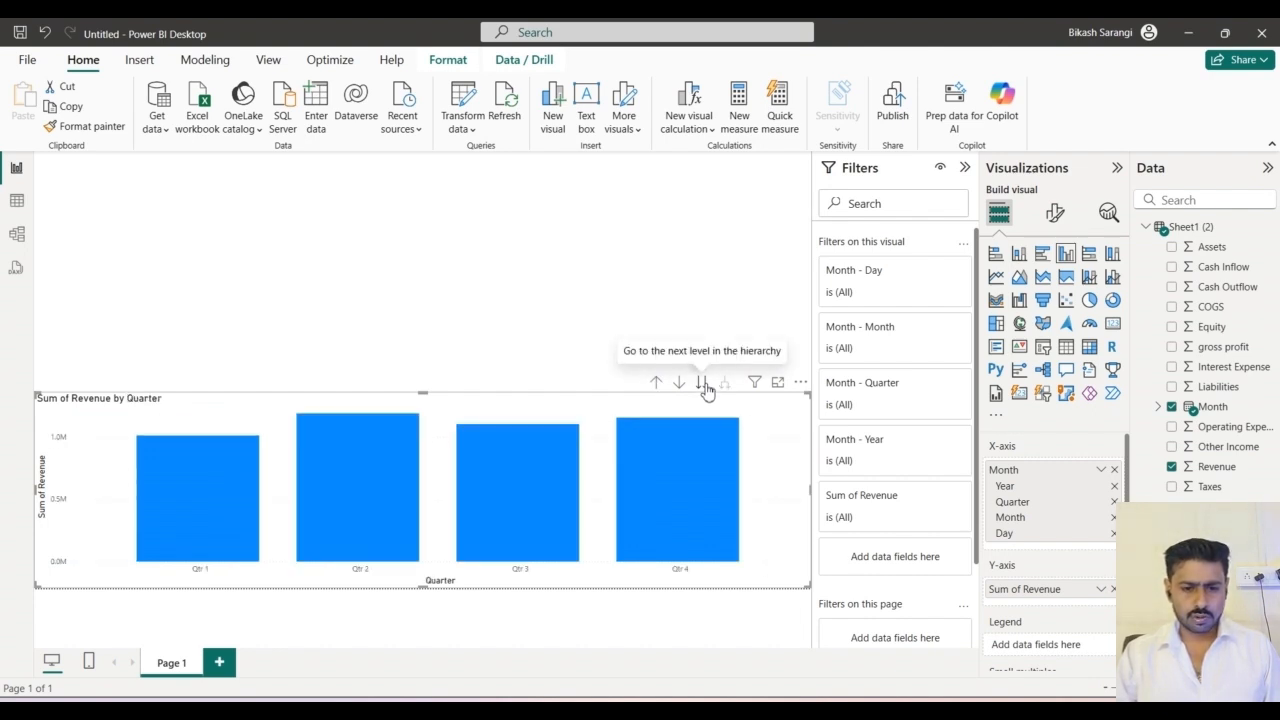
click(703, 385)
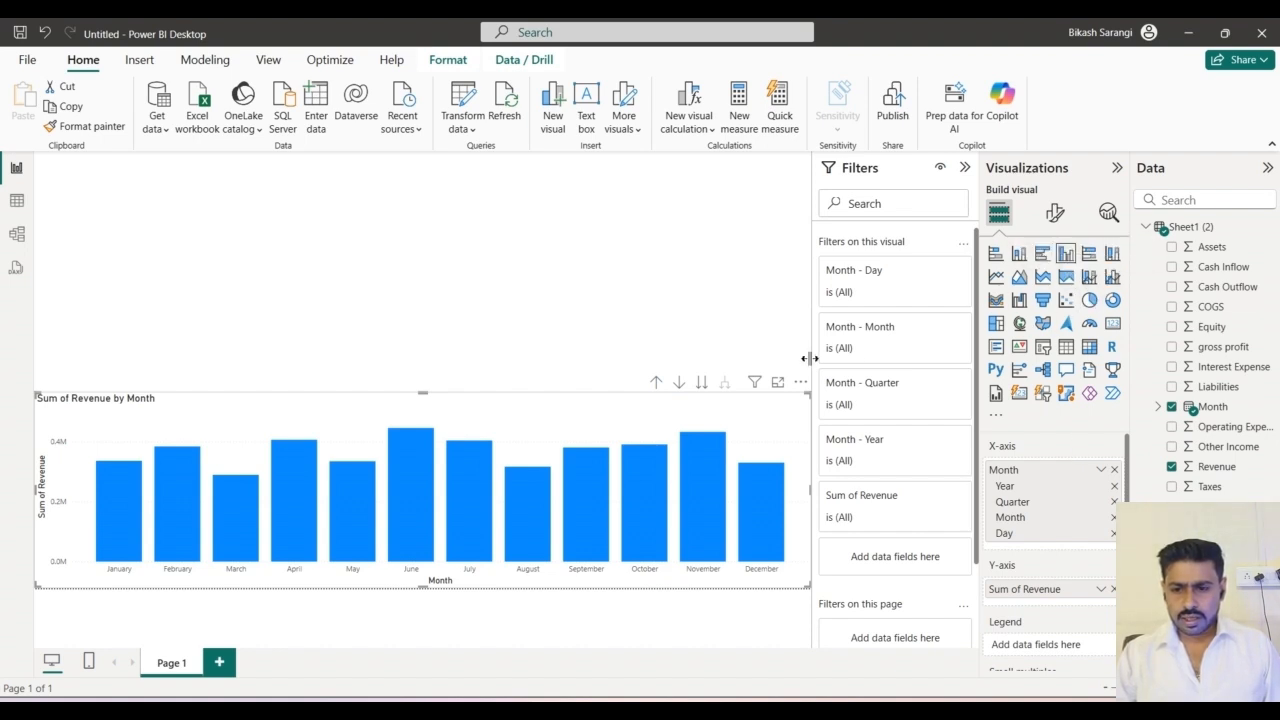
Convert the revenue chart to a line and stacked column chart with gross profit on the line y-axis
click(1090, 279)
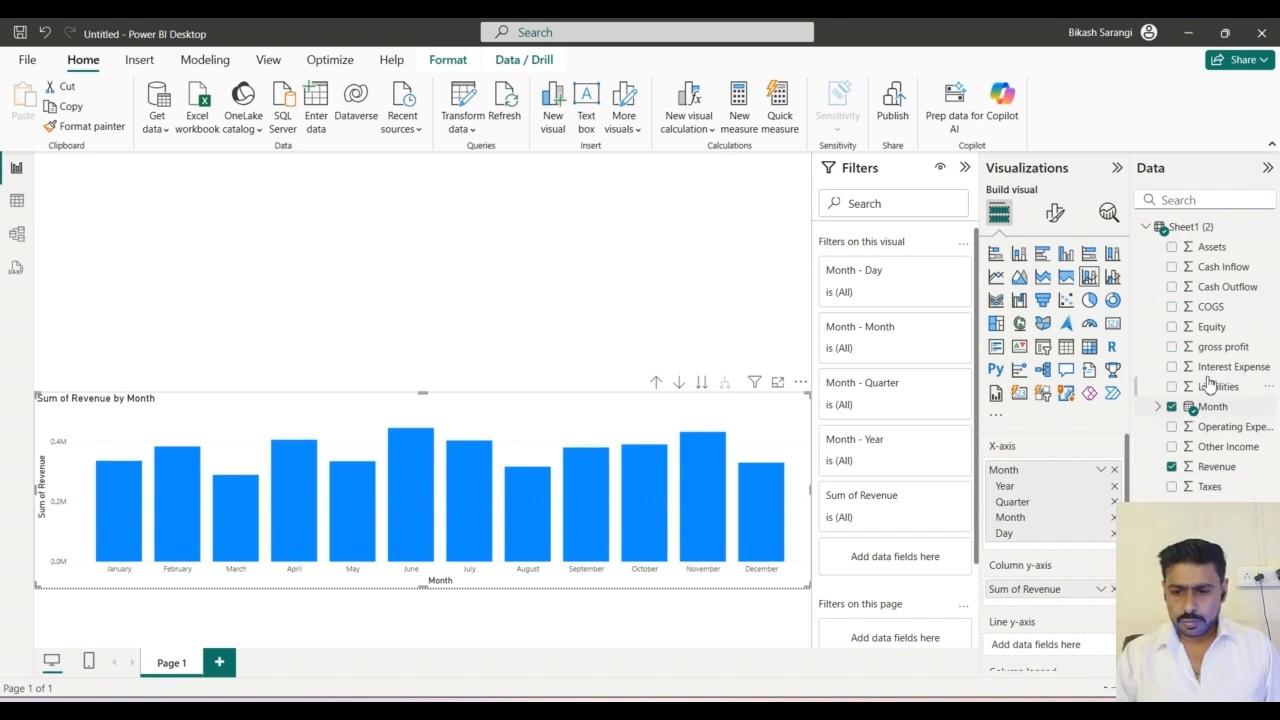
drag(1208, 352, 1056, 648)
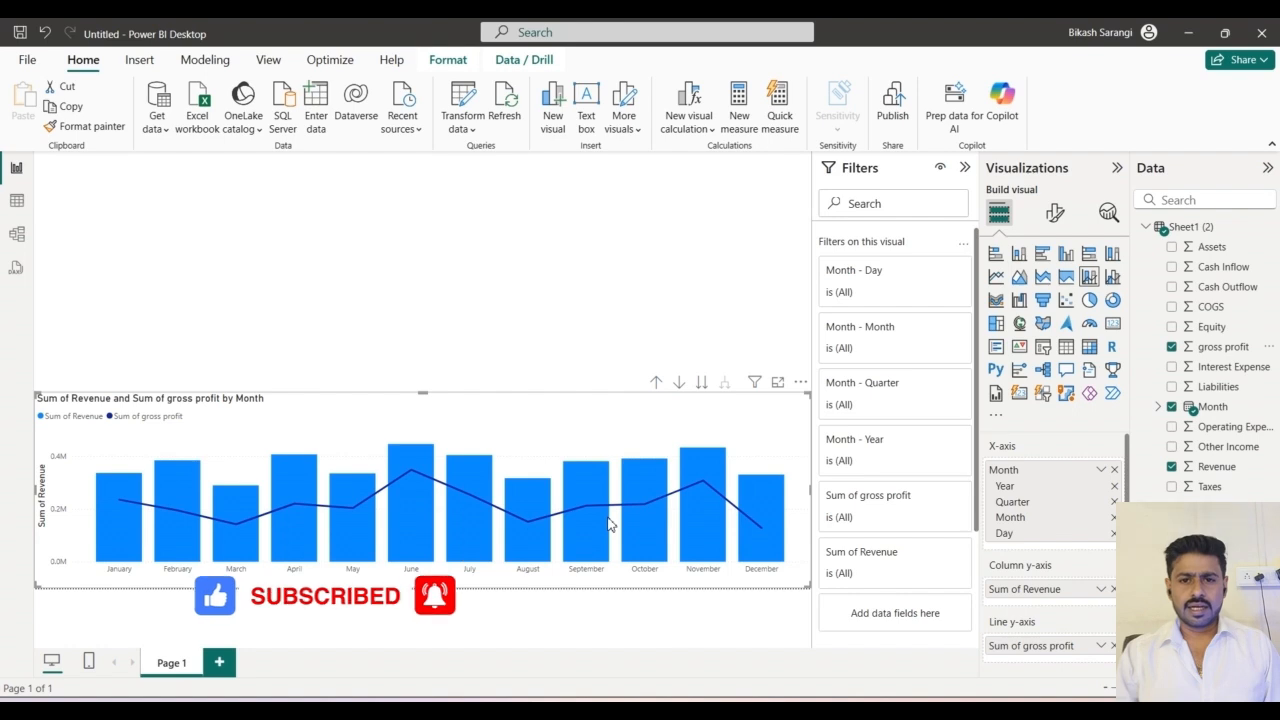
Add a new measure to the Sheet1 (2) table and name it Operating Profit
mouse_move(609, 523)
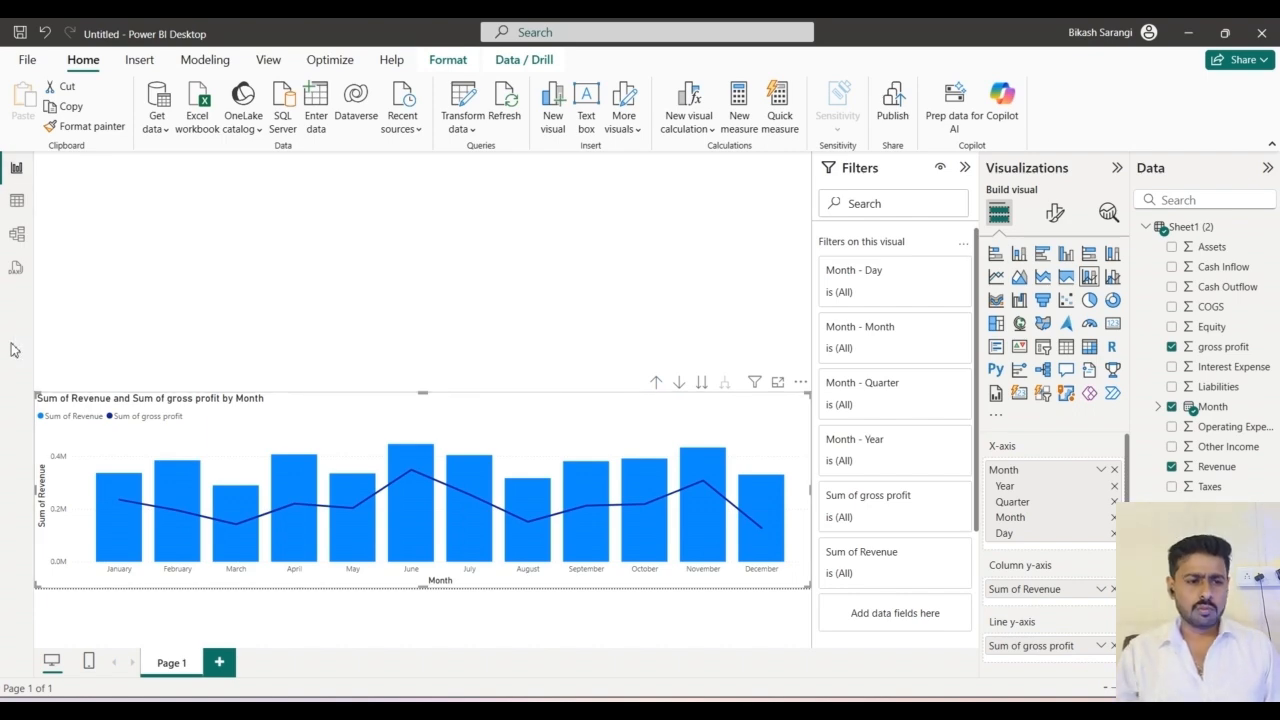
click(17, 204)
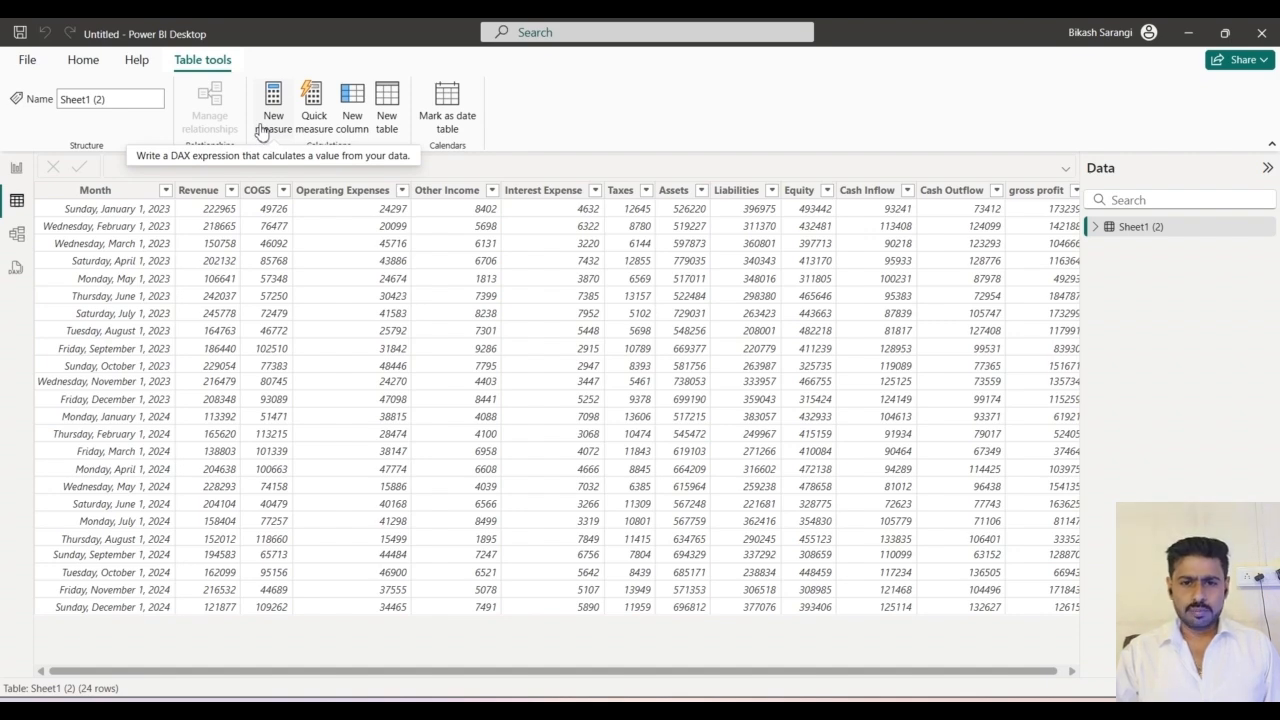
click(17, 169)
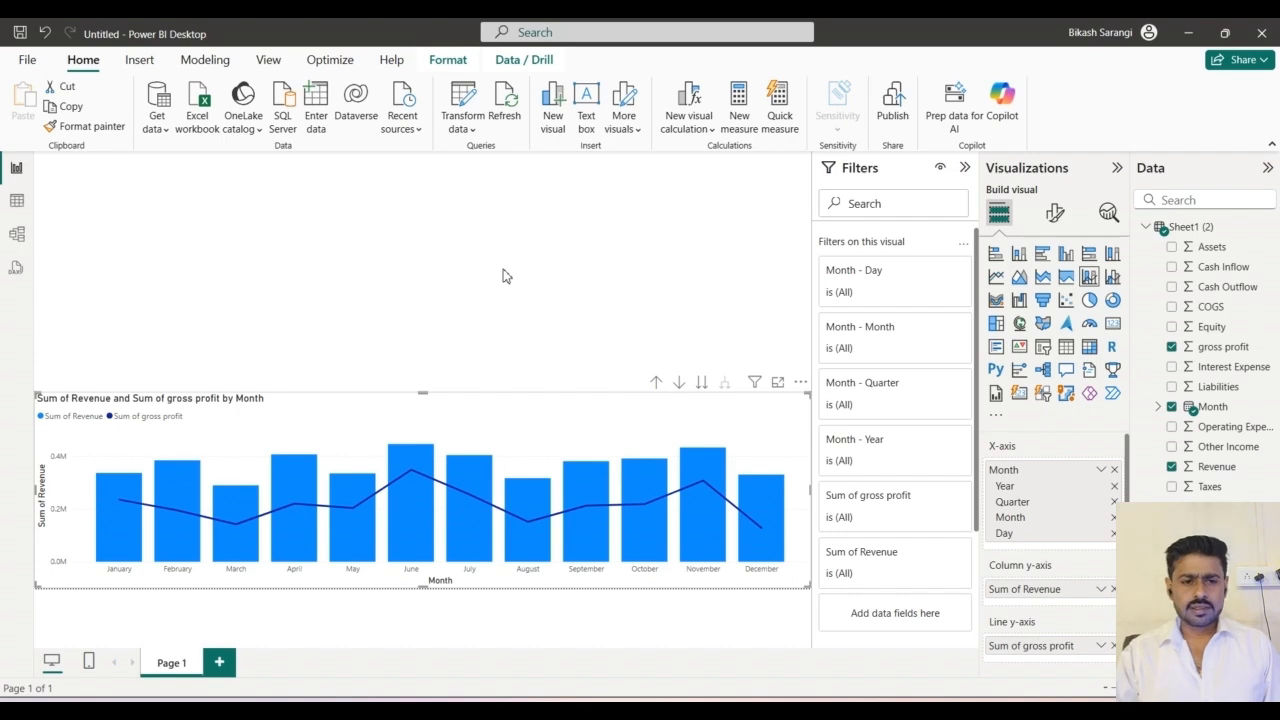
click(10, 204)
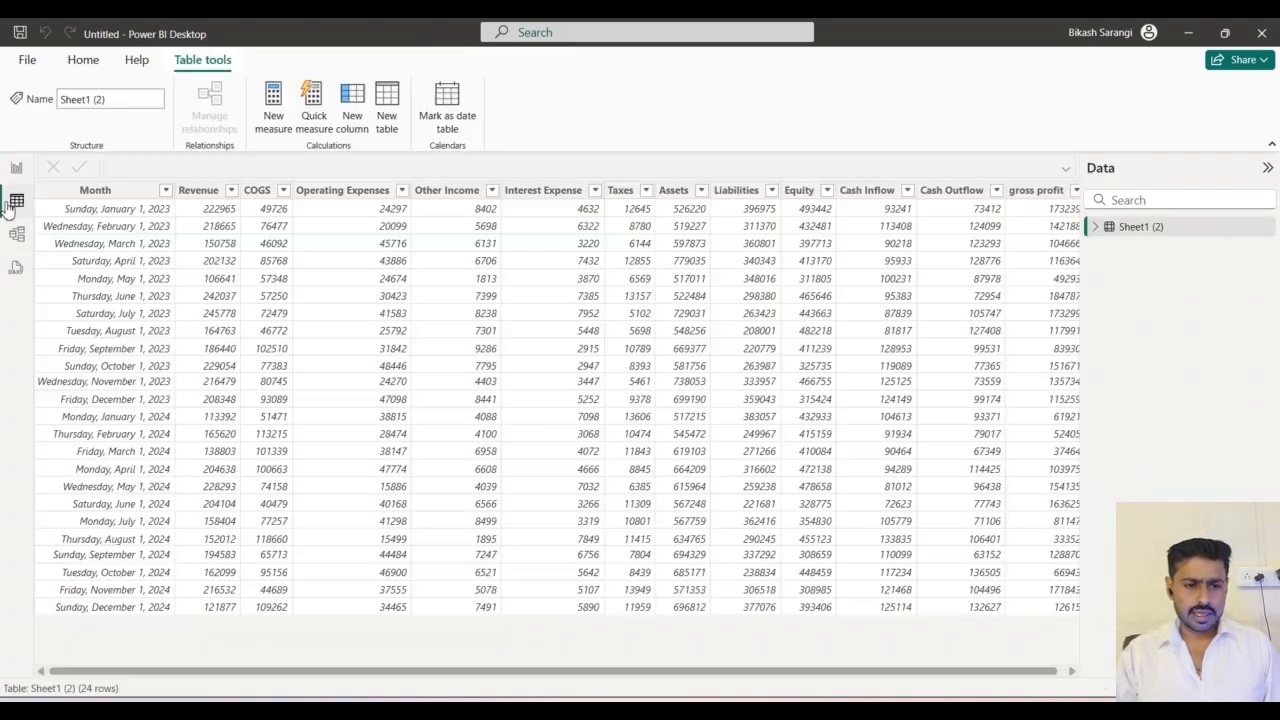
click(276, 122)
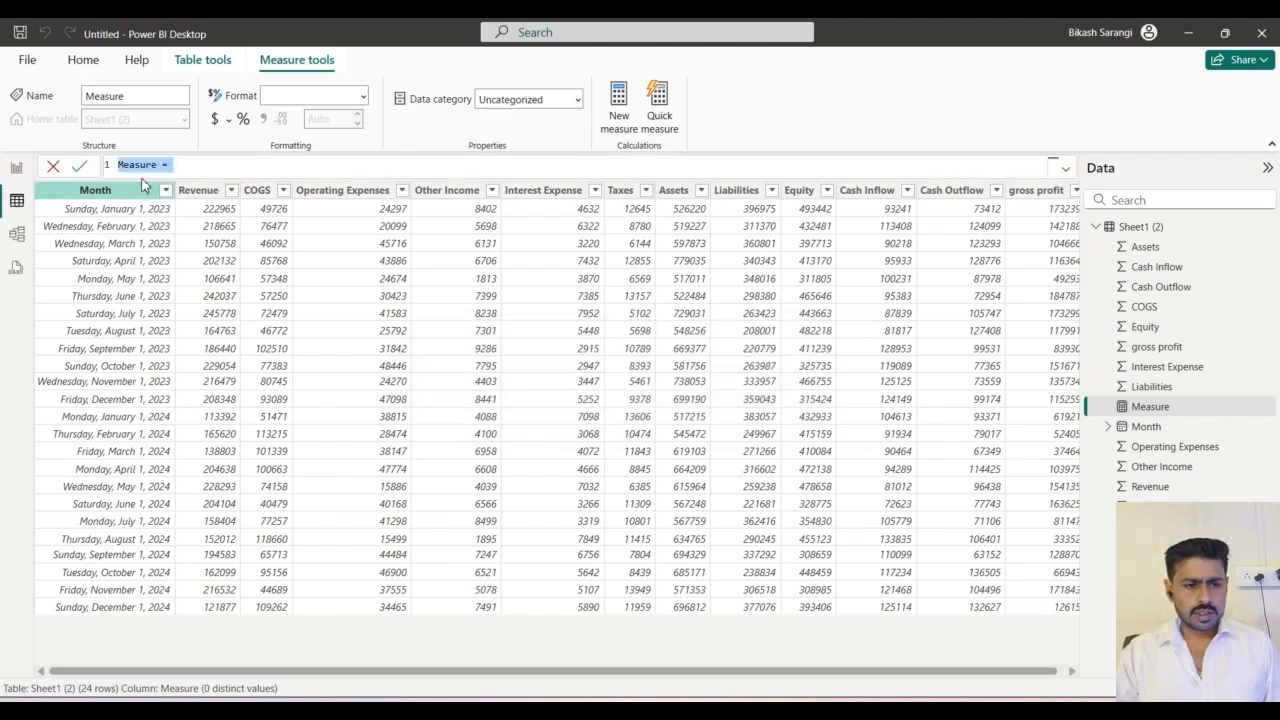
click(159, 170)
drag(155, 167, 113, 170)
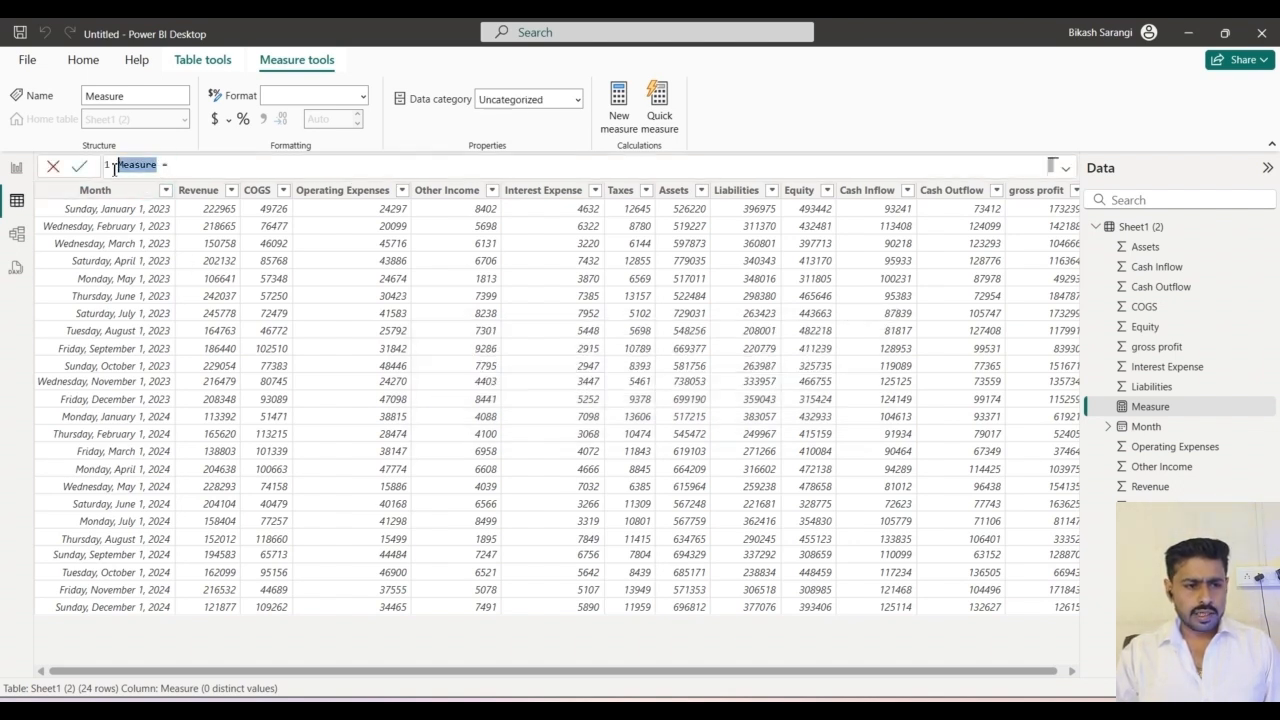
text(Operatin)
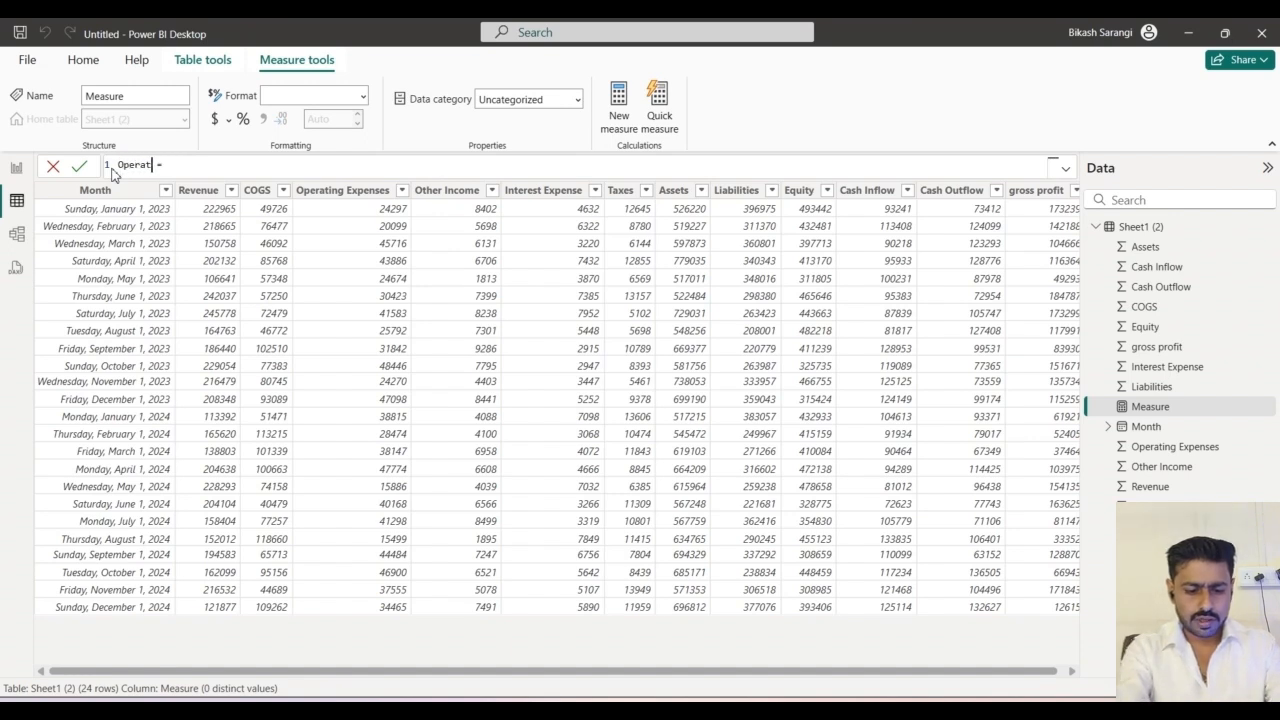
text(g Profit)
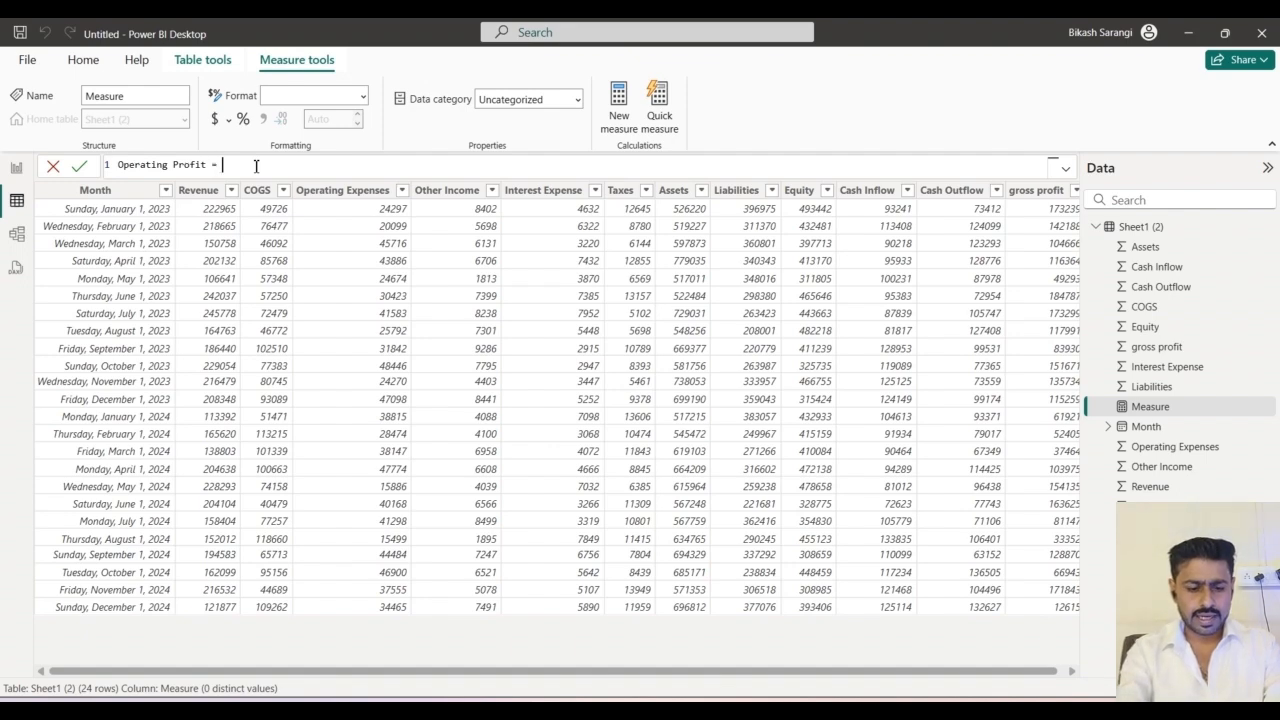
Define the Operating Profit measure as the SUM of gross profit minus the SUM of Operating Expenses from Sheet1 (2)
text(Sum)
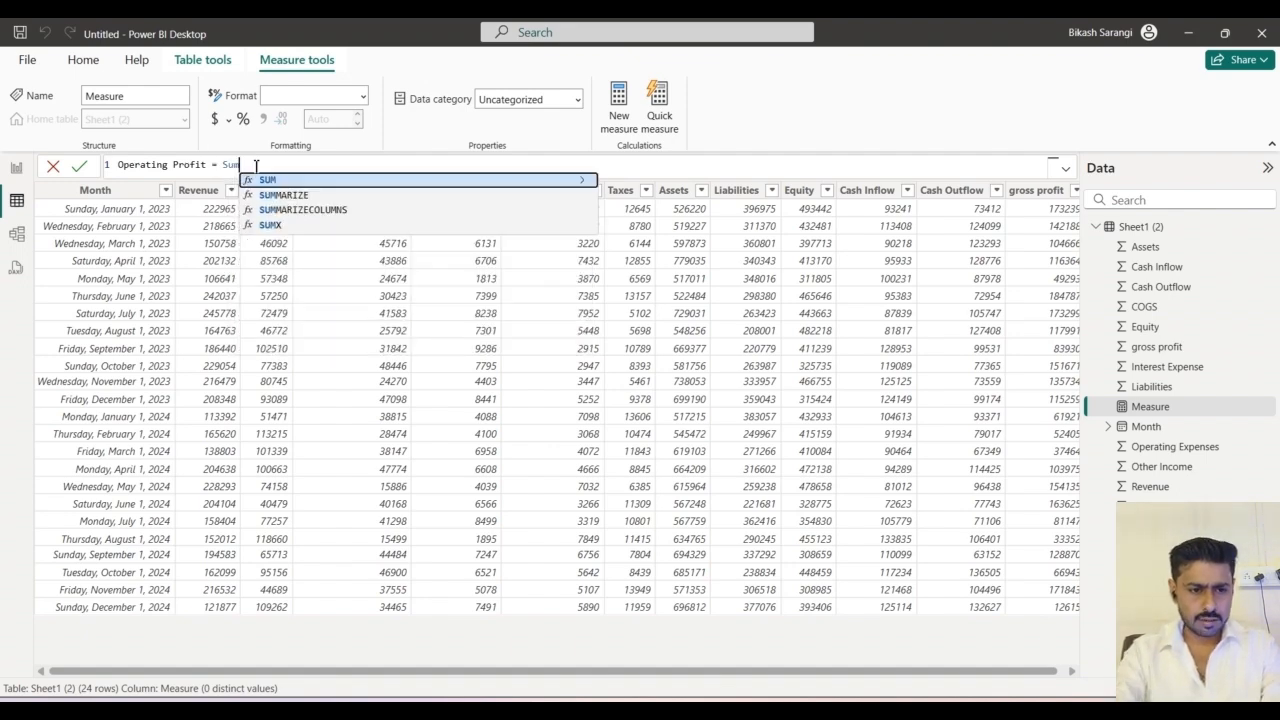
key(Tab)
text(gr)
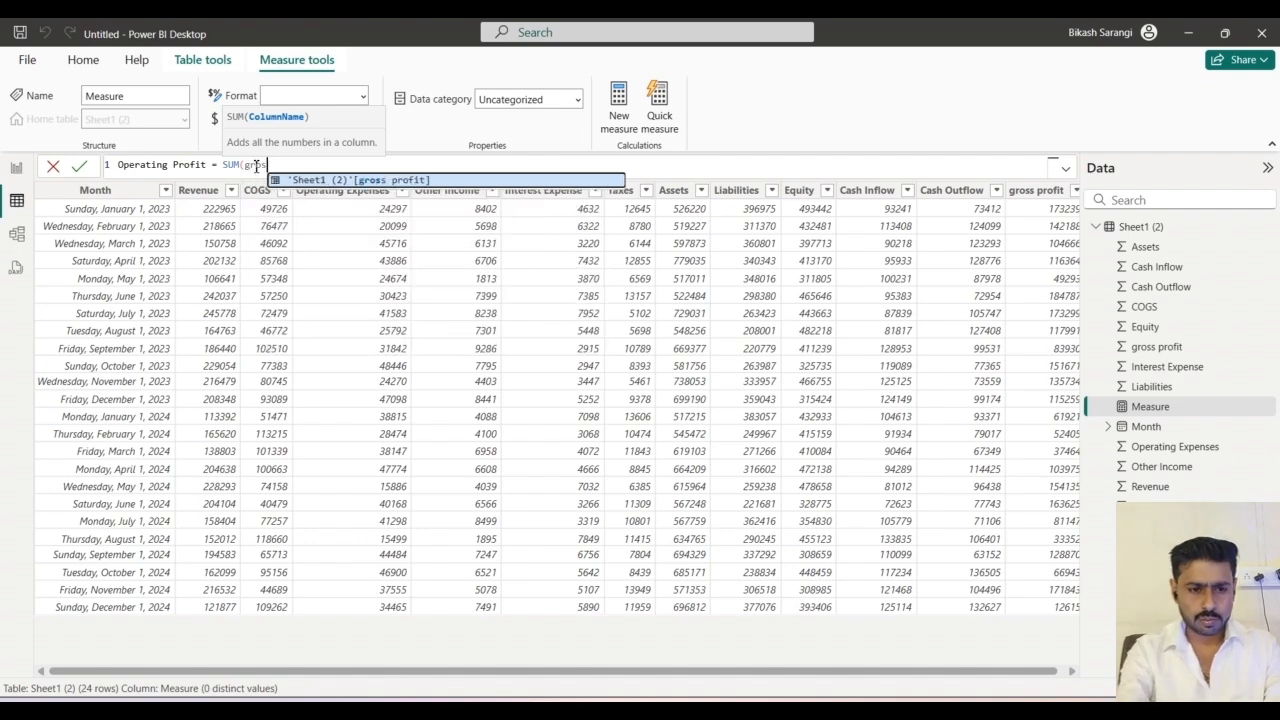
key(Tab)
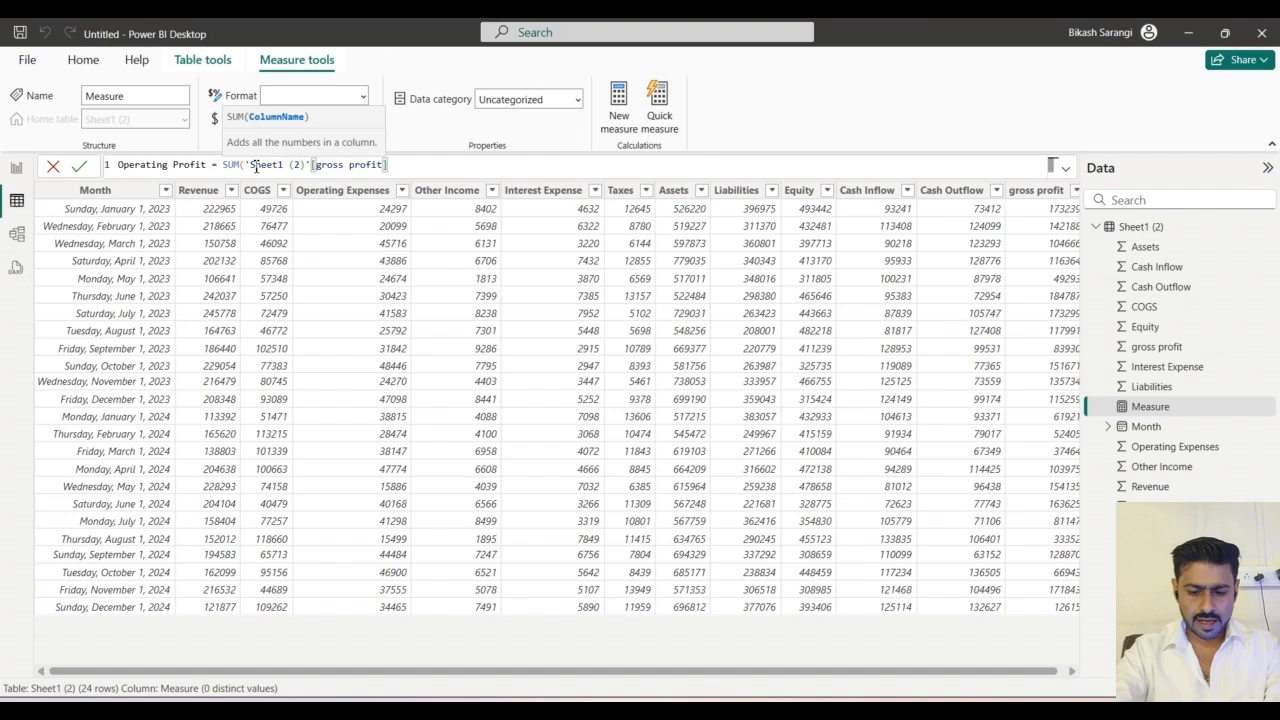
text())
text(-)
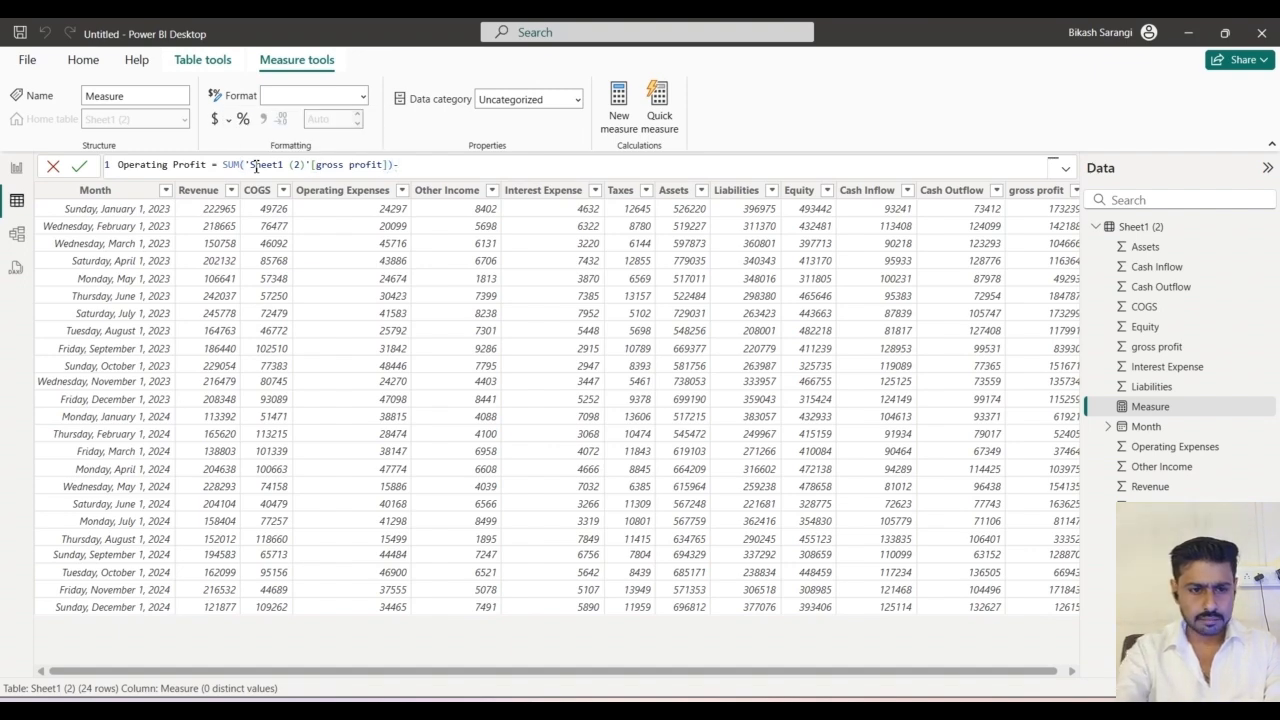
text(Sum(op)
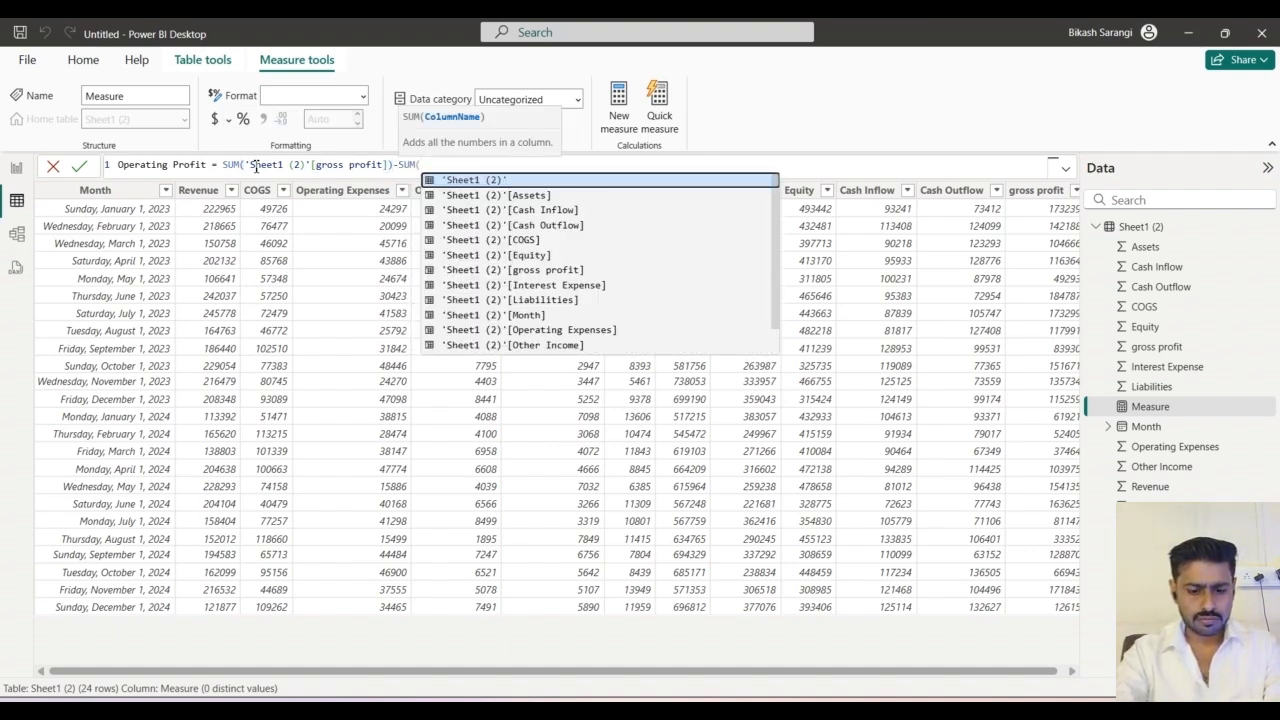
key(Tab)
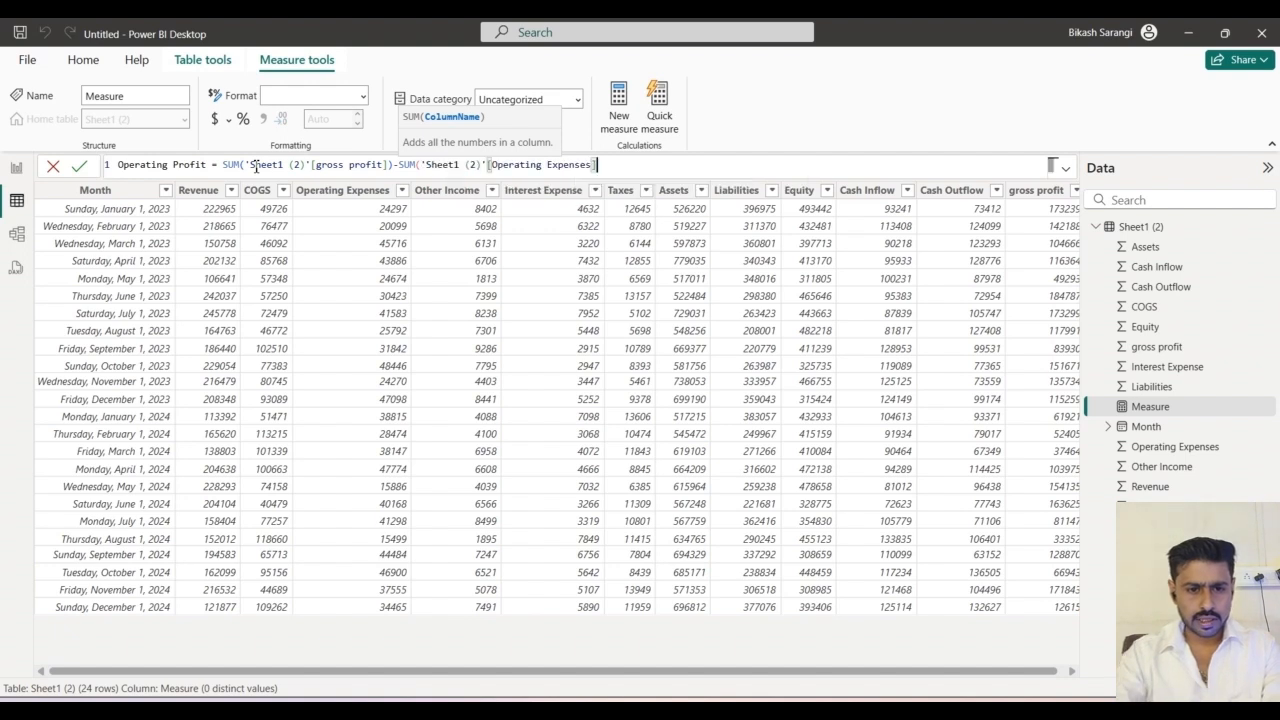
text())
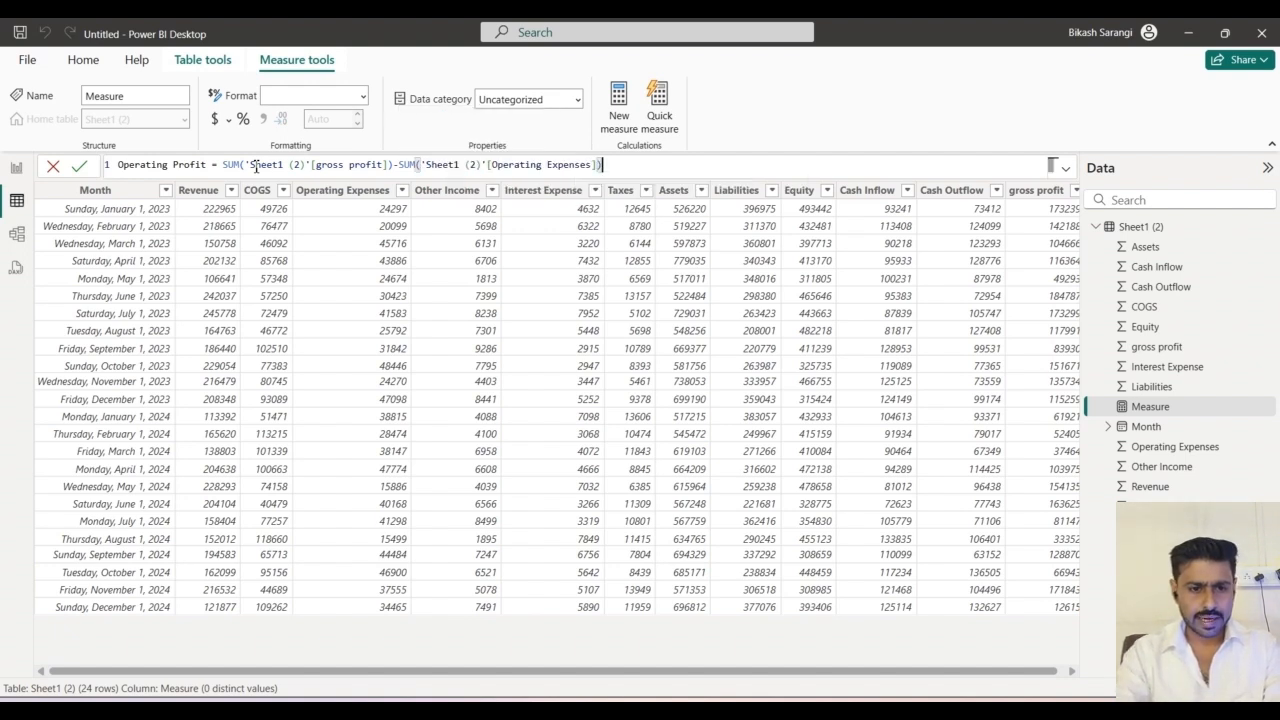
key(Return)
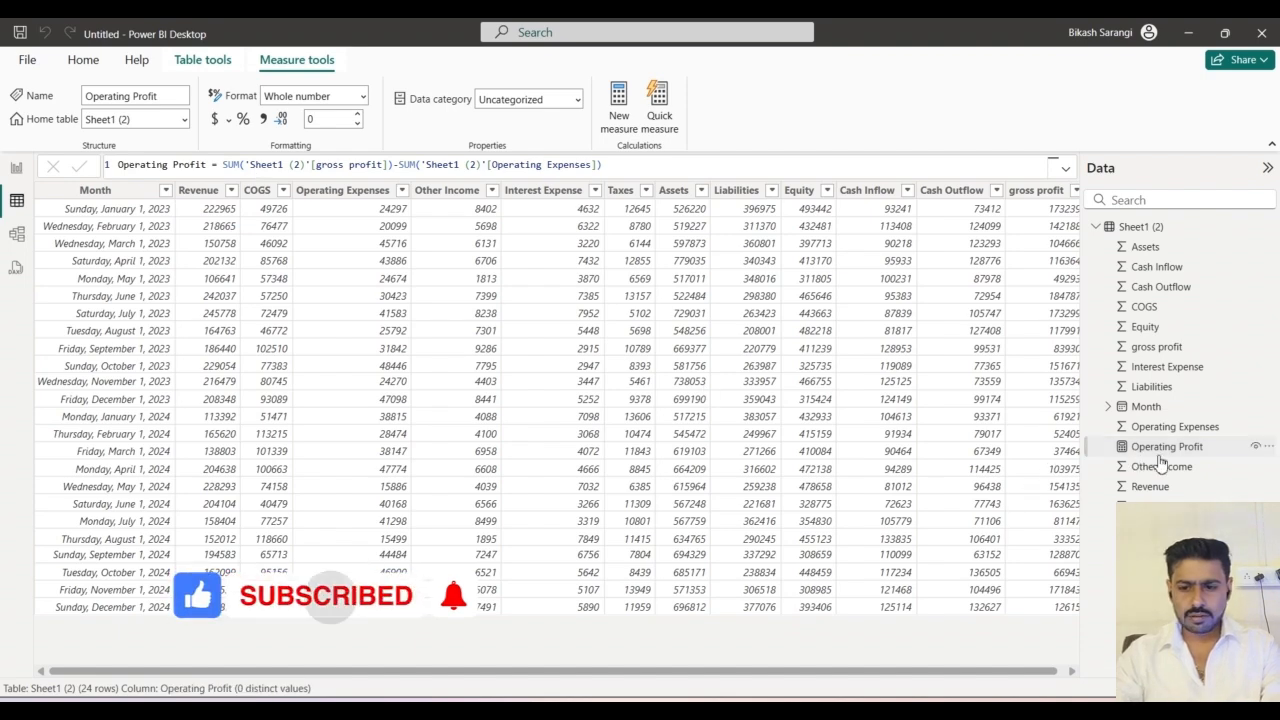
Add a clustered column chart of Operating Profit by the Month date hierarchy above the revenue chart on the report page
click(16, 170)
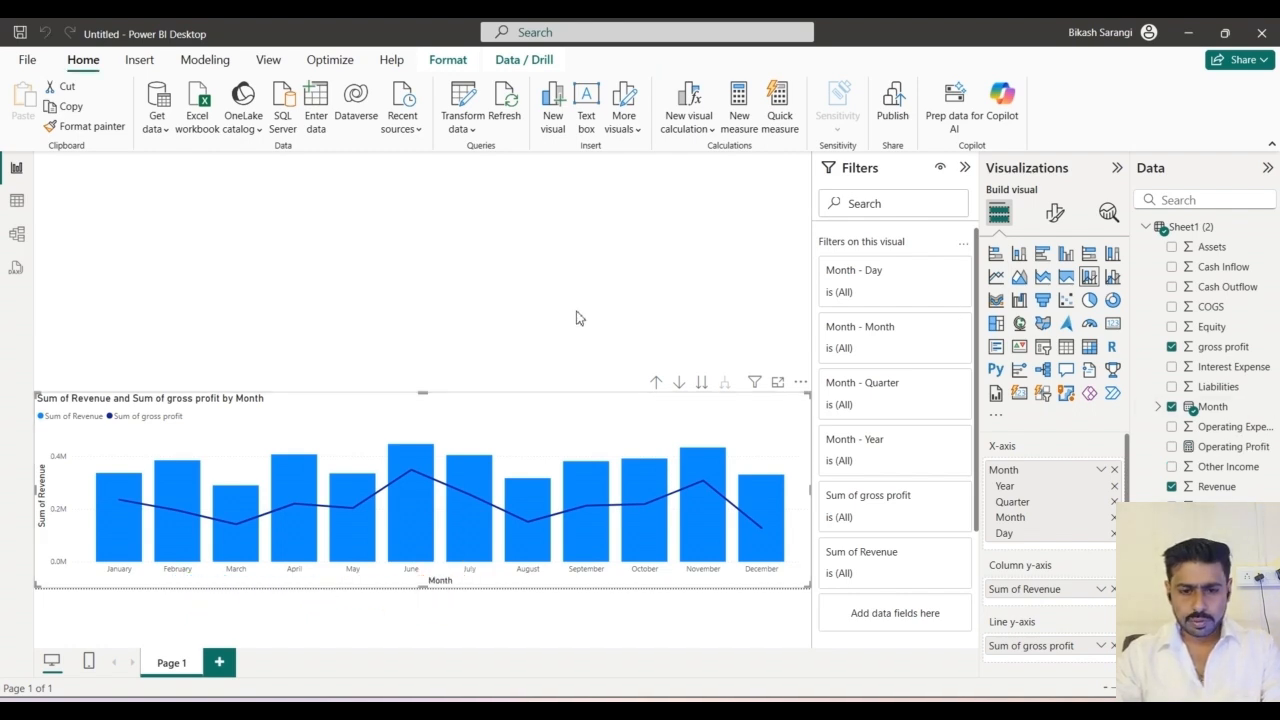
click(1066, 254)
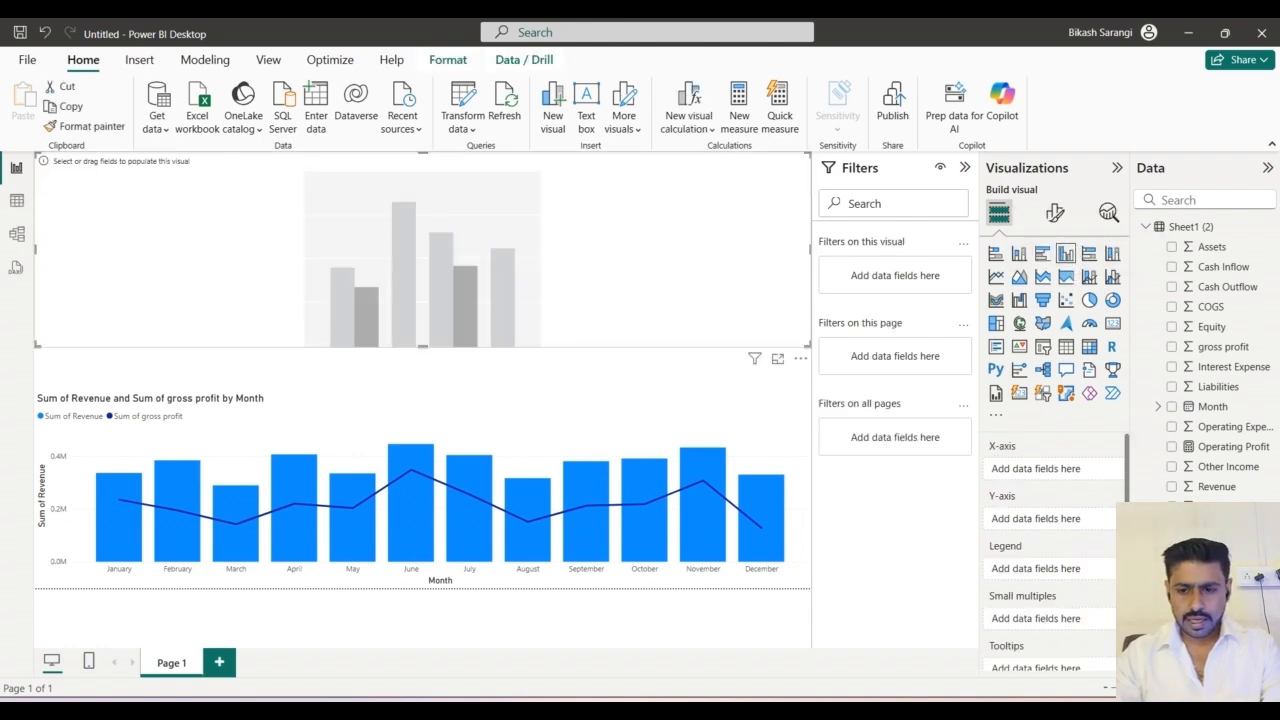
click(1172, 407)
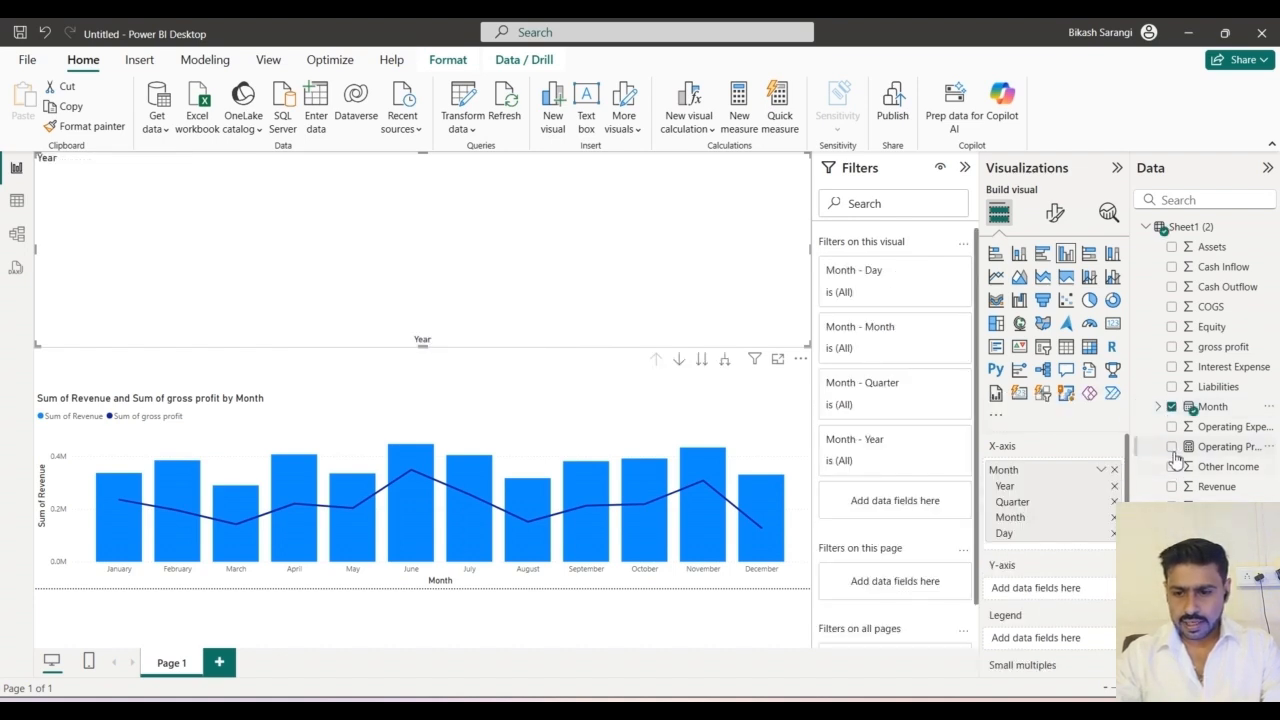
drag(1213, 453, 1038, 596)
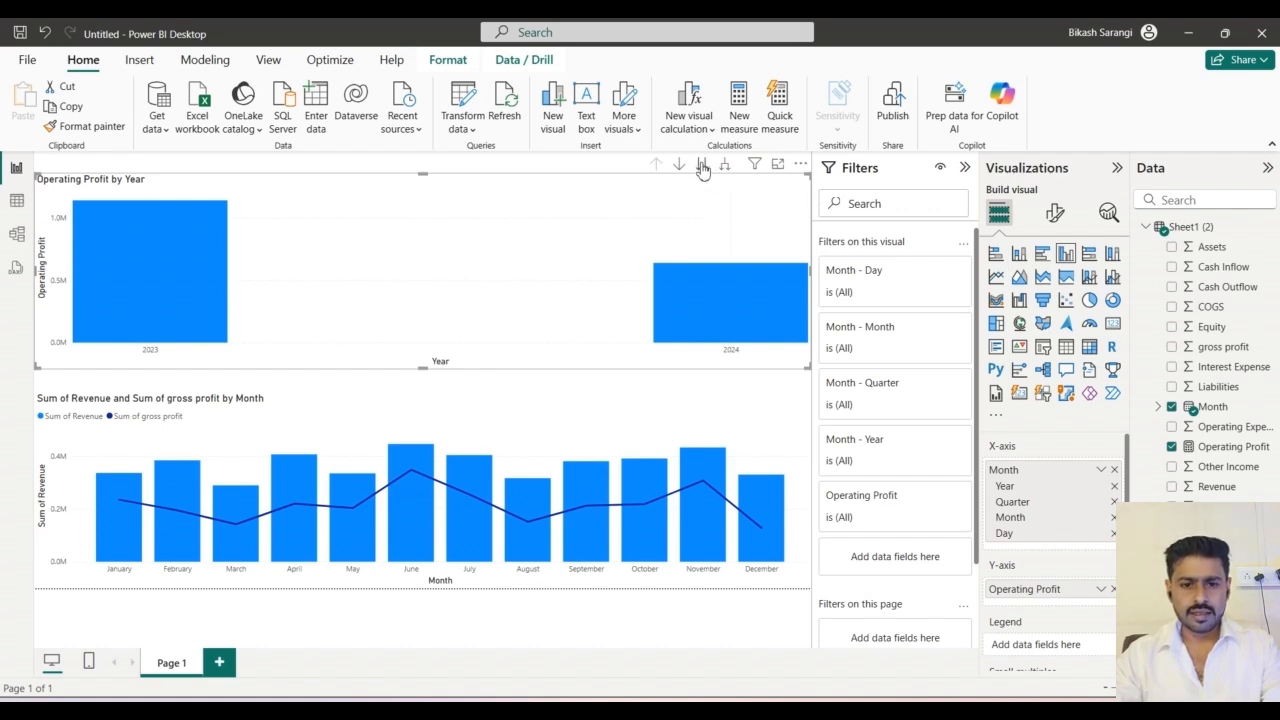
Take the operating profit chart from Year down to the Month level and reduce its height from the upper edge
click(701, 165)
click(702, 166)
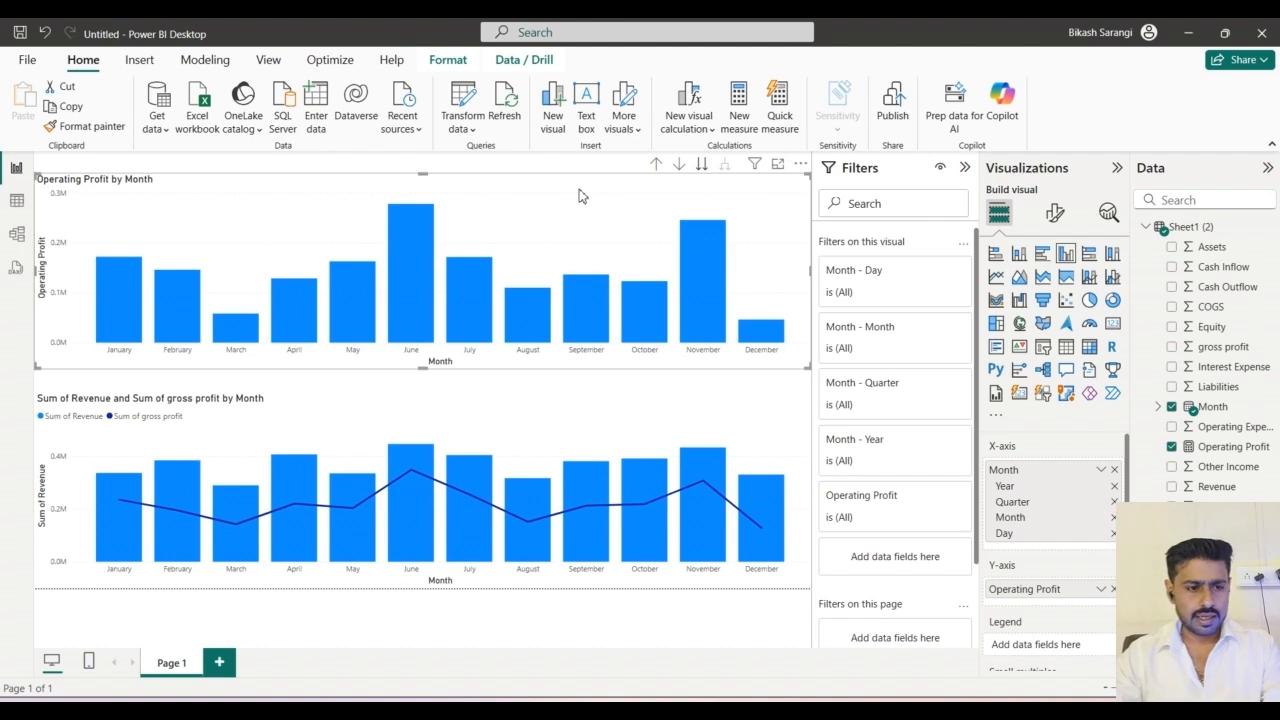
drag(423, 173, 420, 249)
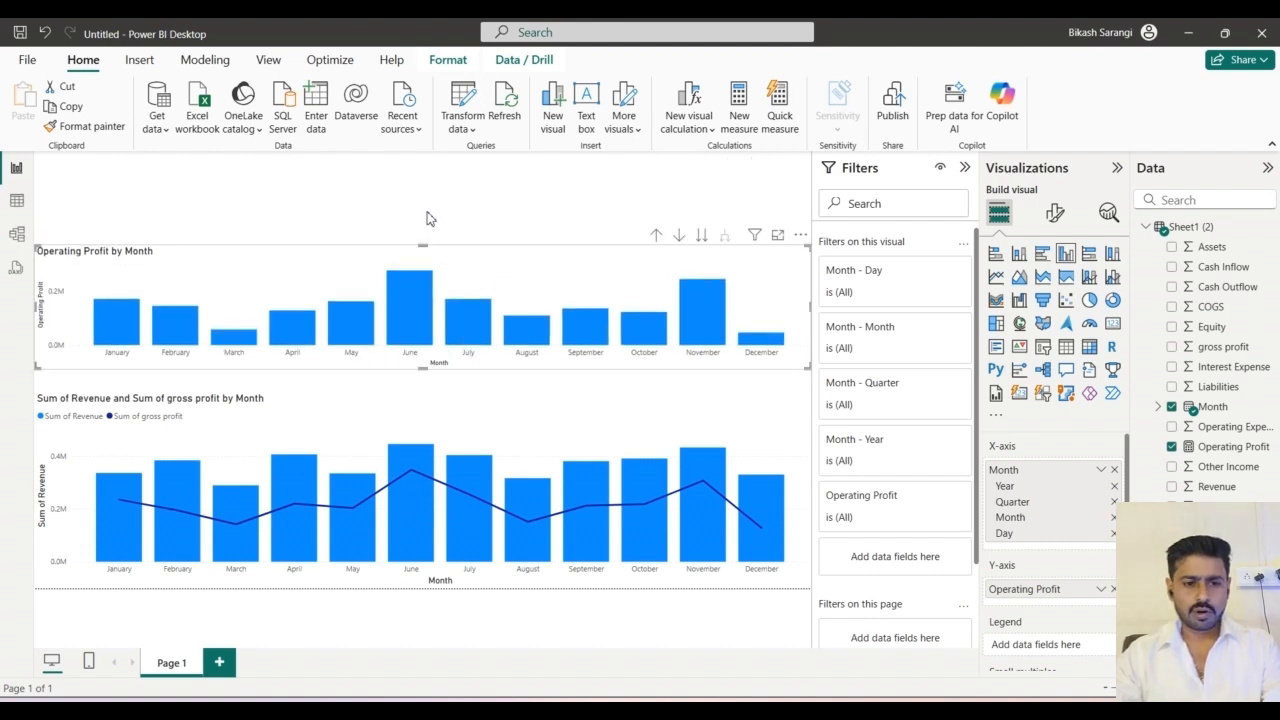
click(427, 218)
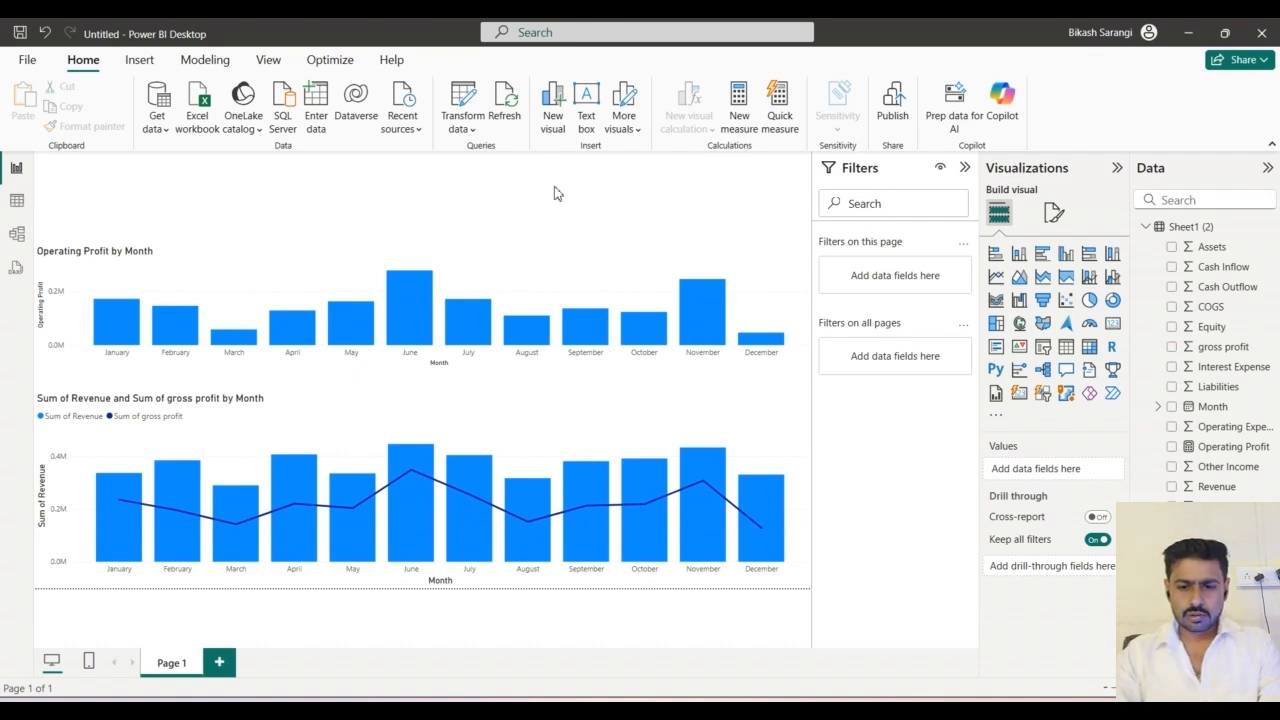
Add a slicer on the Month field above the charts and switch the field to its date hierarchy
click(1043, 348)
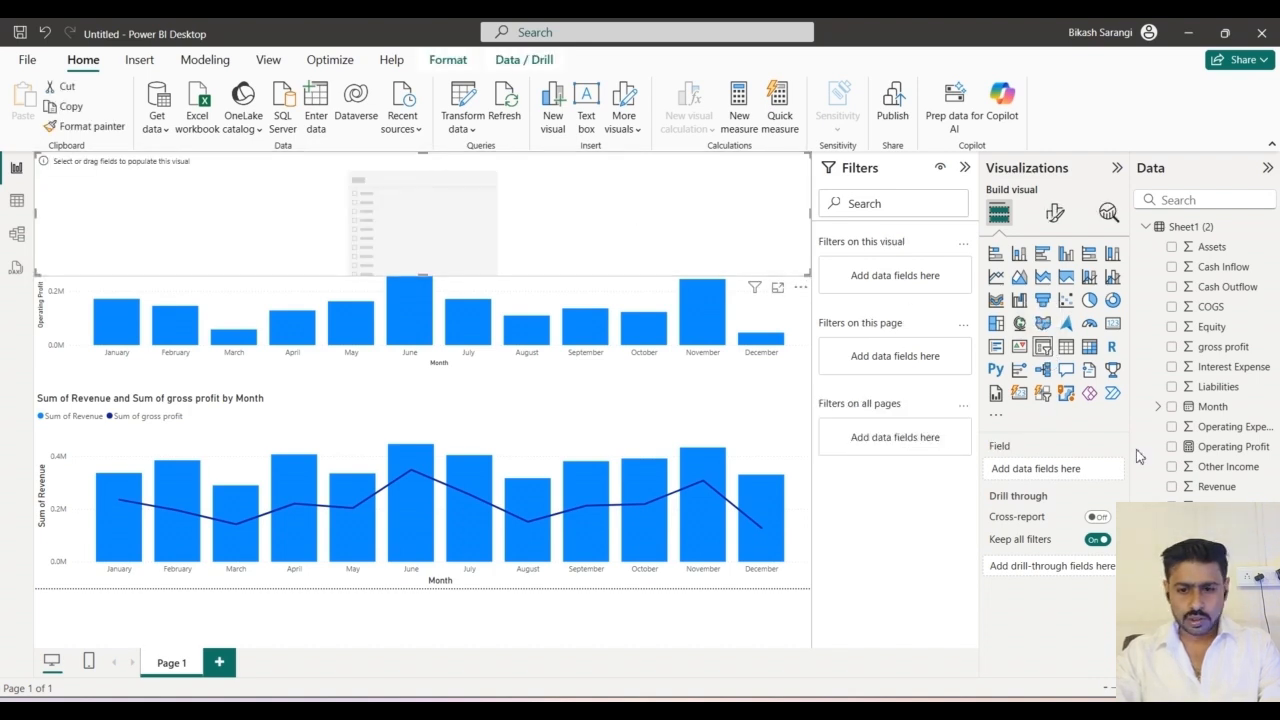
click(1172, 407)
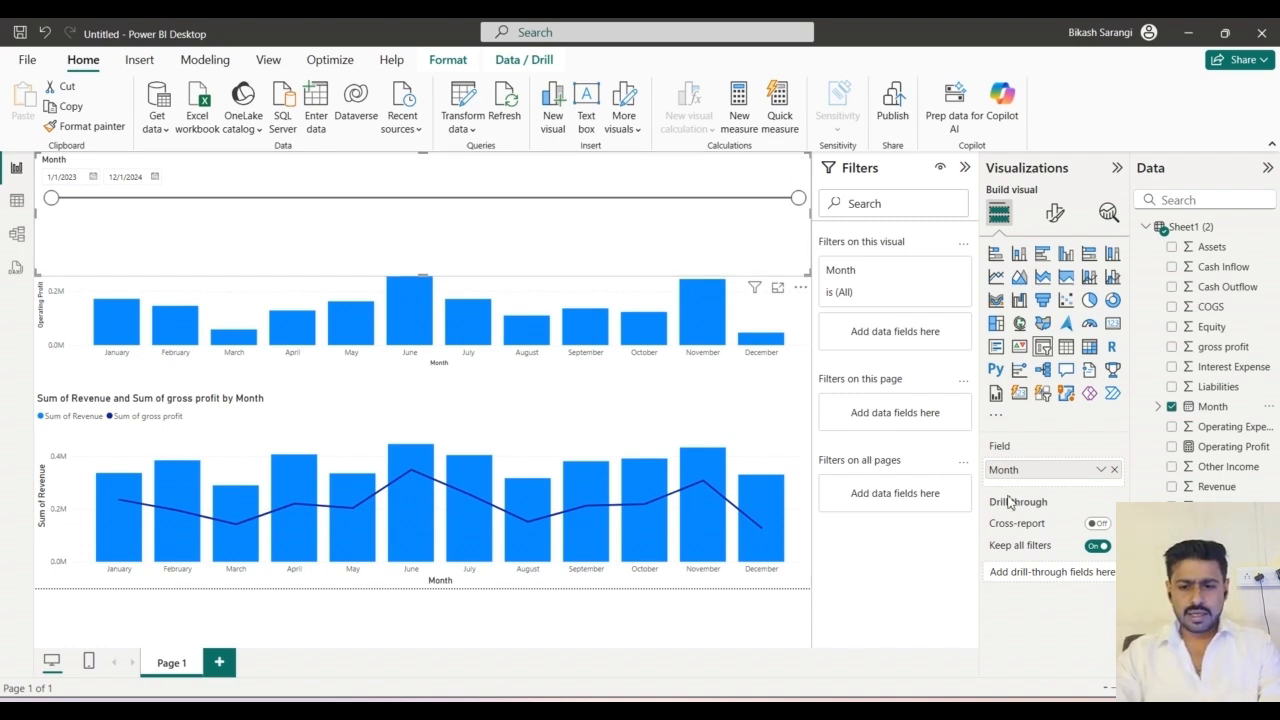
click(1102, 470)
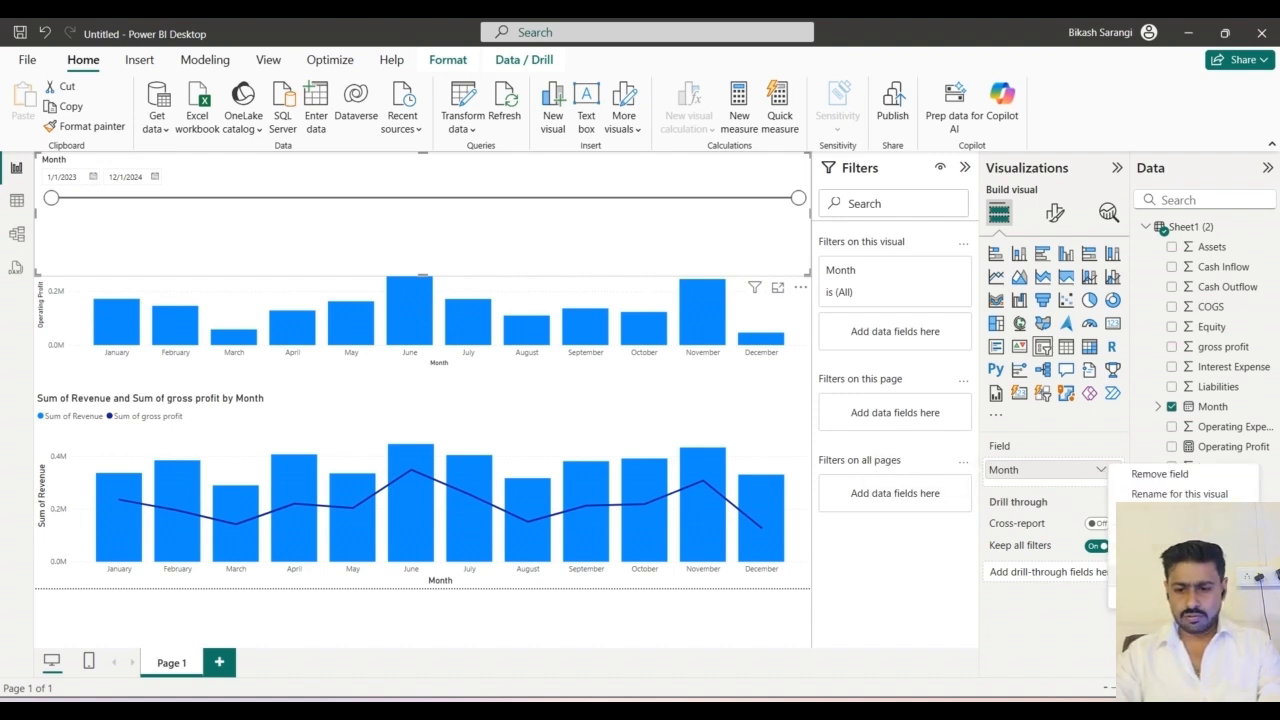
click(1163, 573)
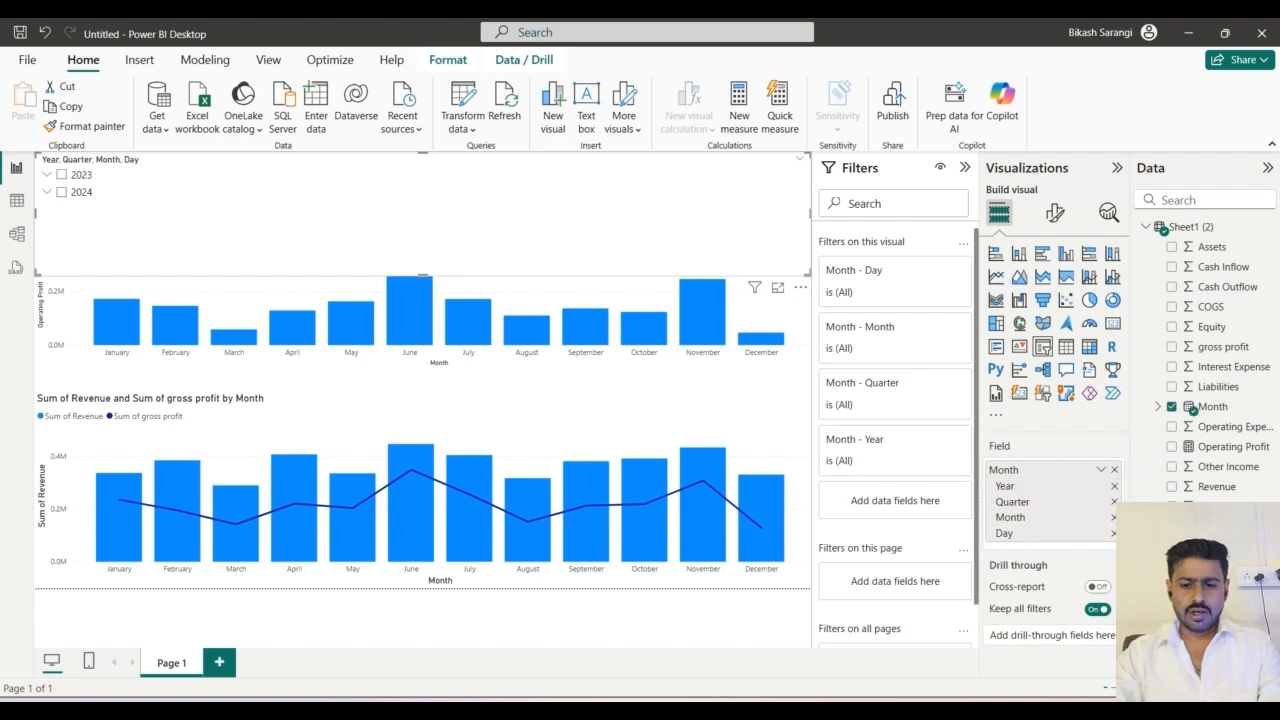
Expand 2023, Qtr 1 and January in the slicer, try filtering by January, and look through the day entries
click(46, 176)
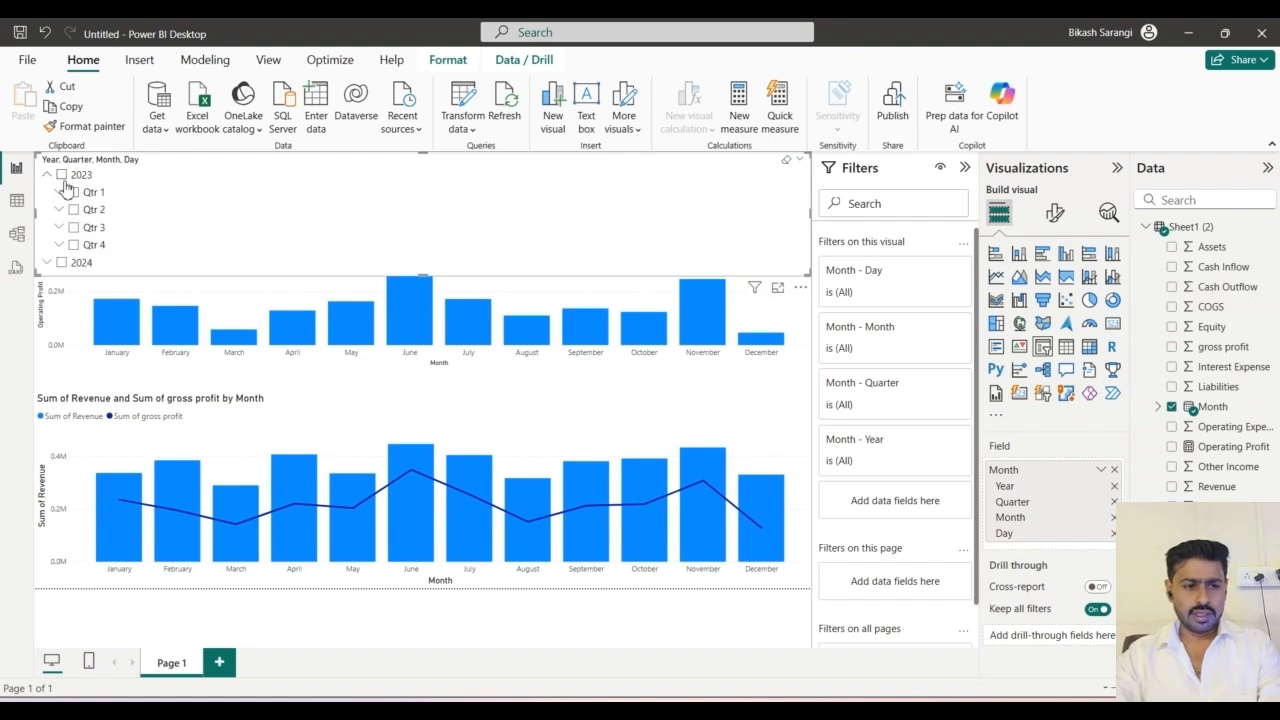
click(59, 192)
click(83, 210)
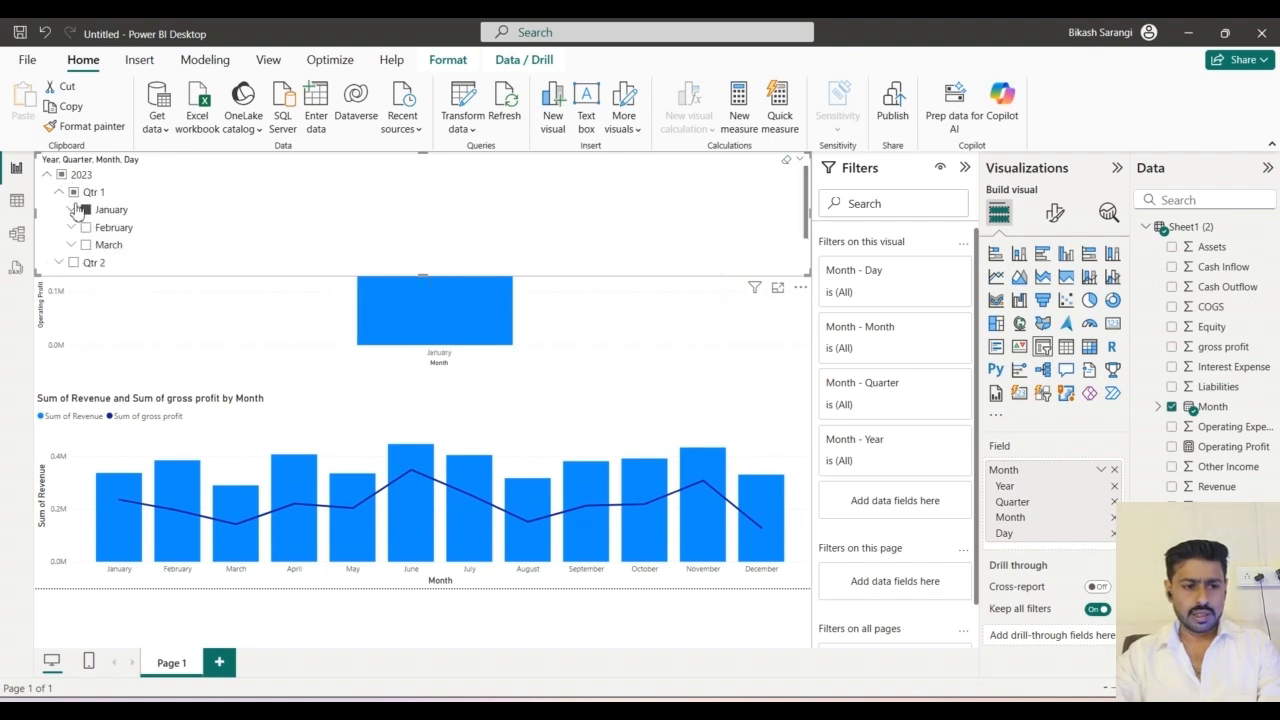
click(72, 210)
click(86, 211)
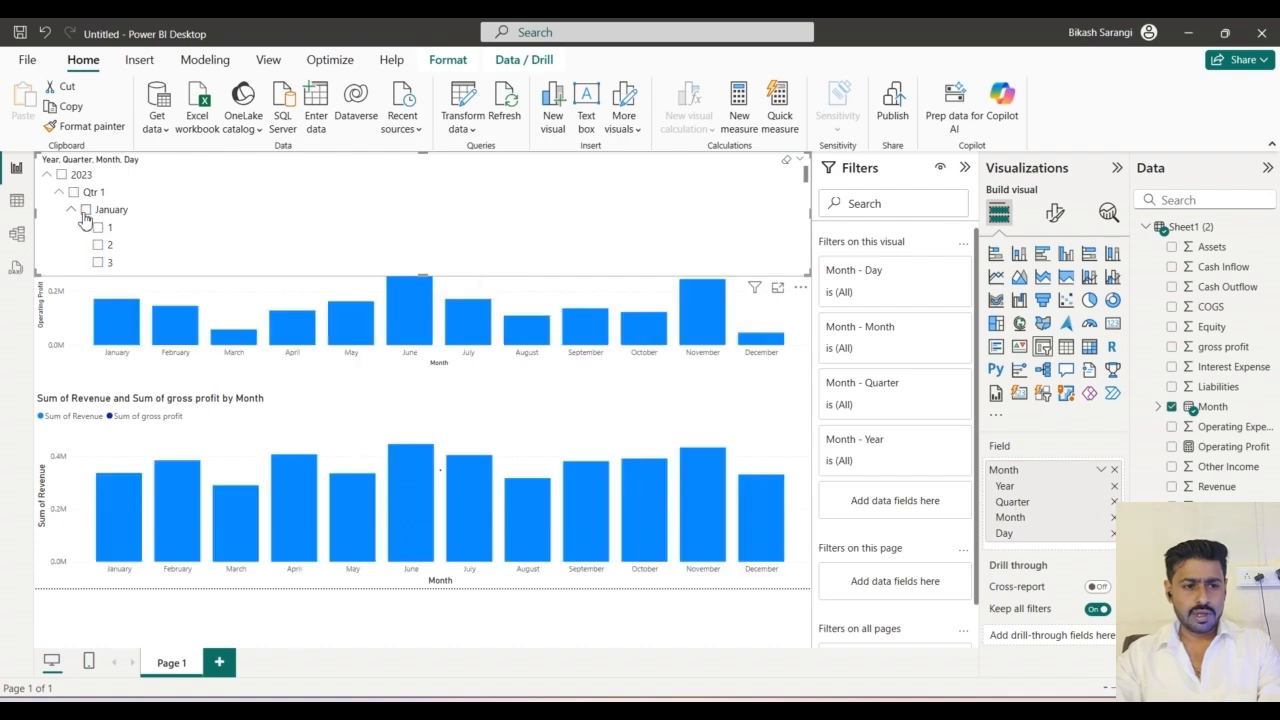
scroll(109, 254, down, 4)
scroll(109, 254, up, 4)
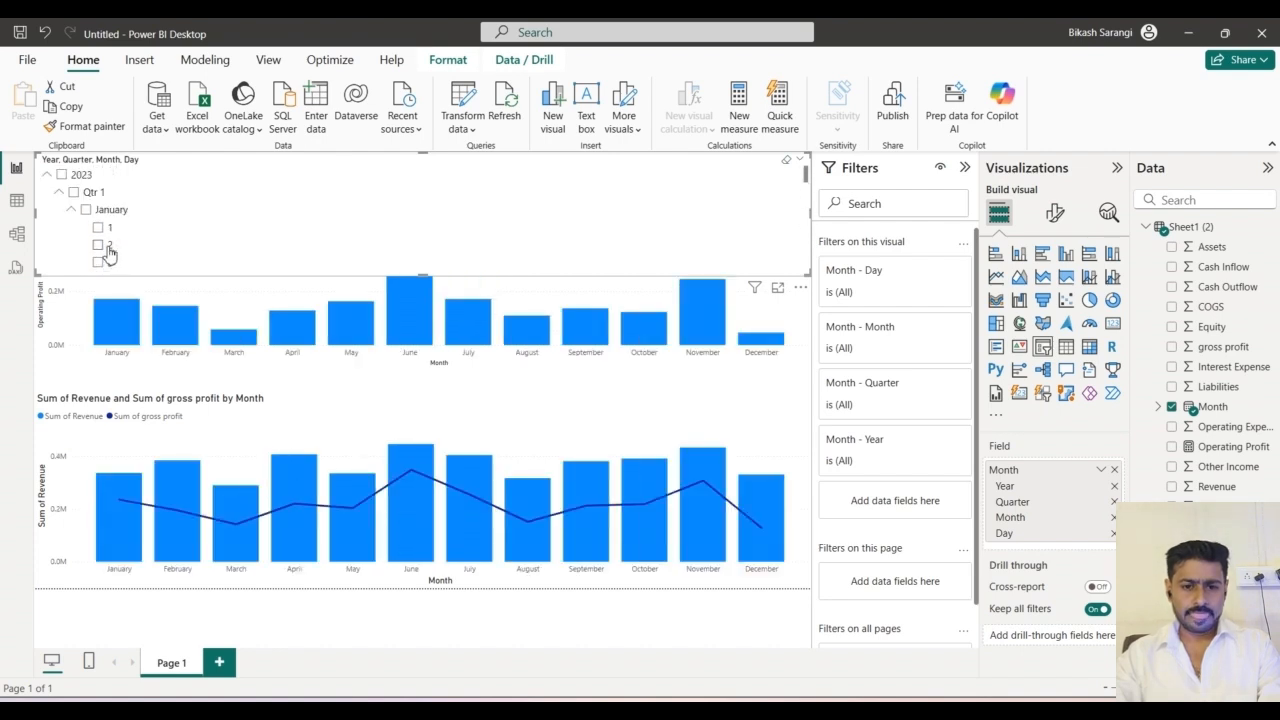
Remove Quarter, Month and Day from the slicer so only Year is left, and try the 2024 filter on and off
click(1113, 502)
click(1113, 502)
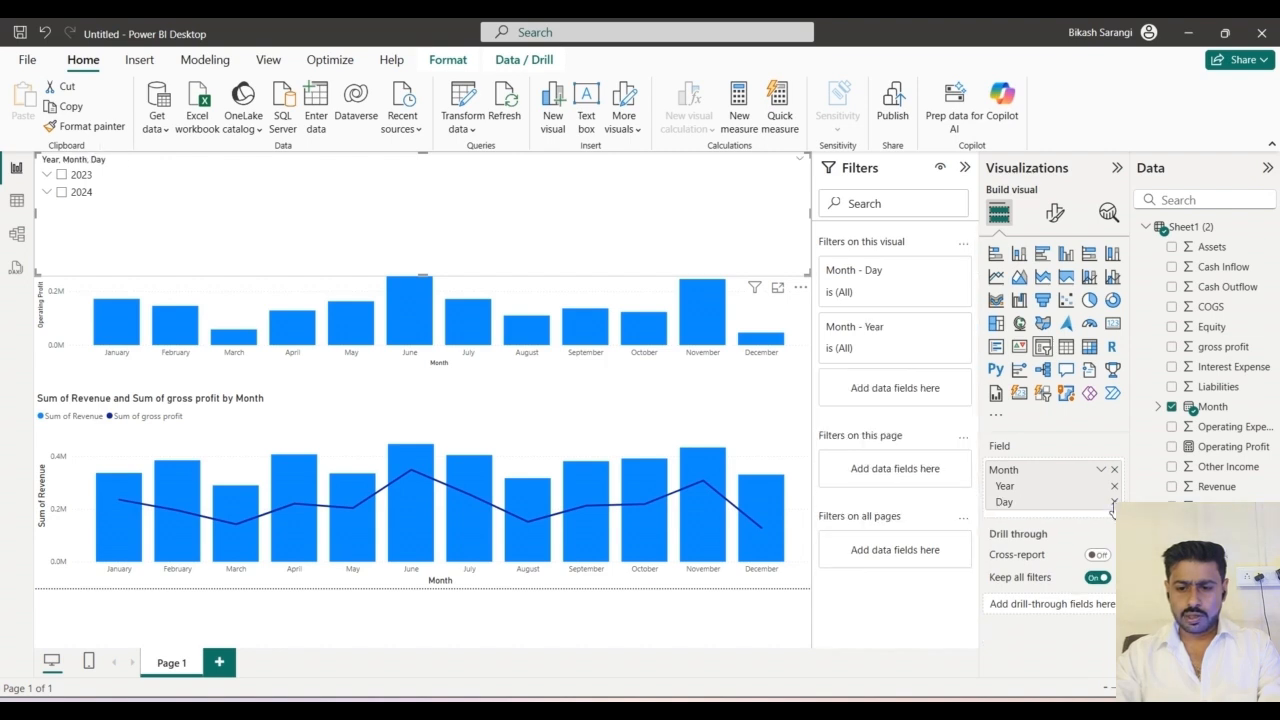
click(1112, 502)
click(265, 192)
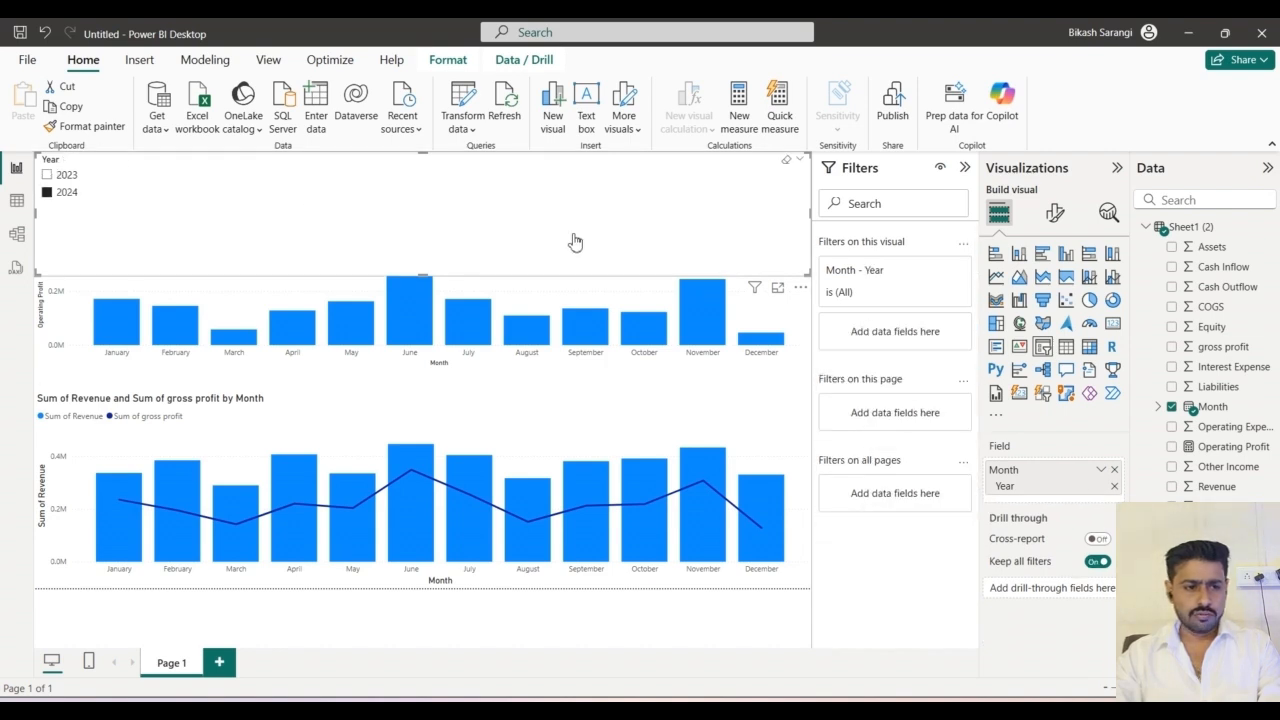
click(169, 191)
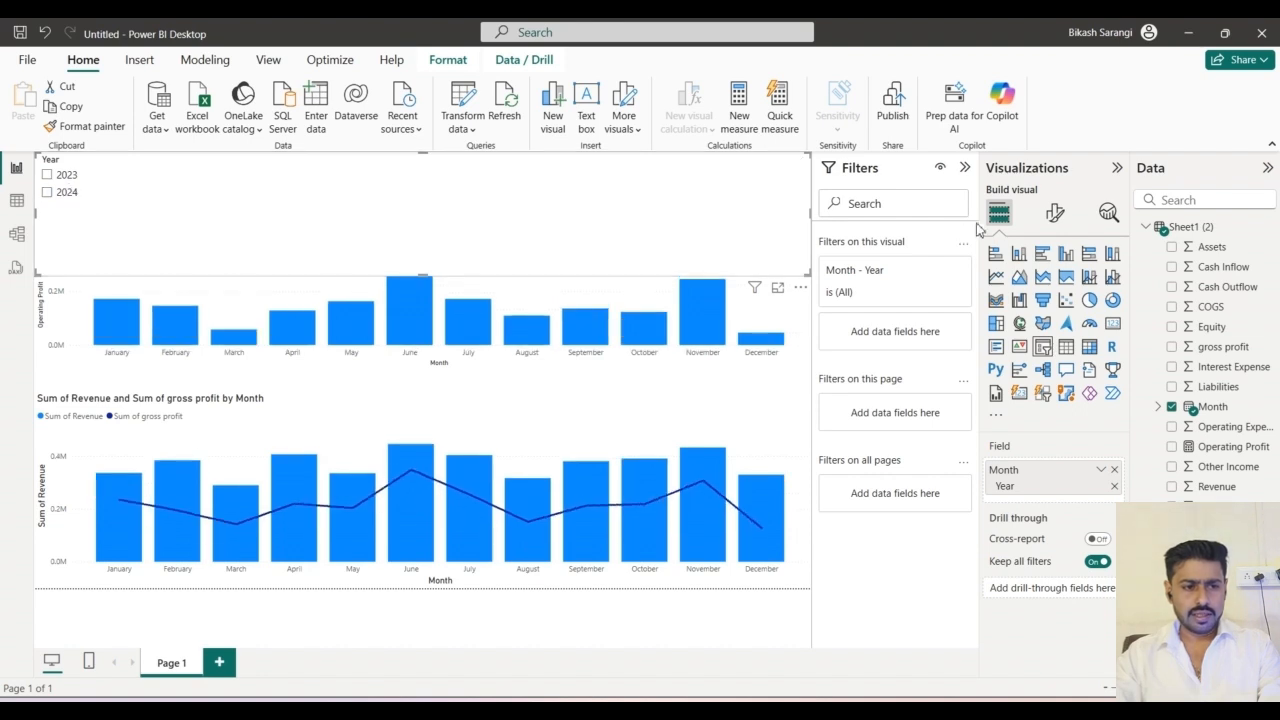
Change the Year slicer's style to Dropdown and shrink its height to a thin strip above the charts
click(1055, 214)
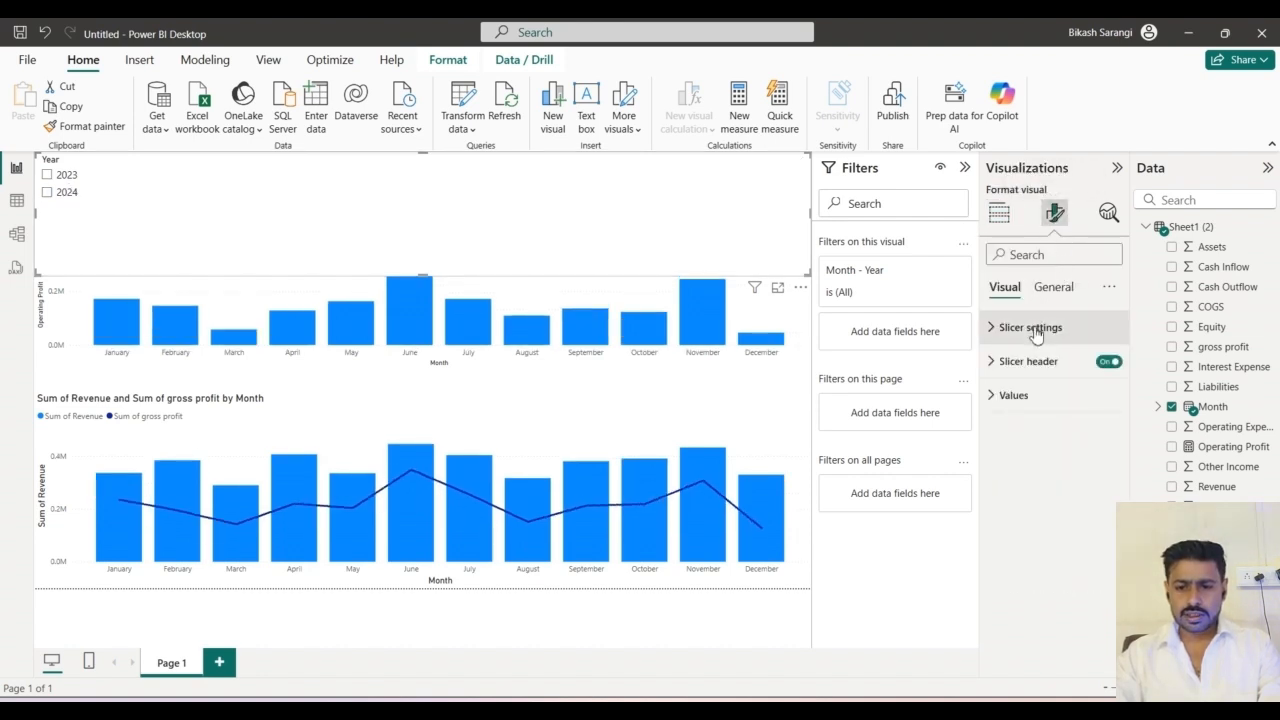
click(1035, 327)
click(1033, 412)
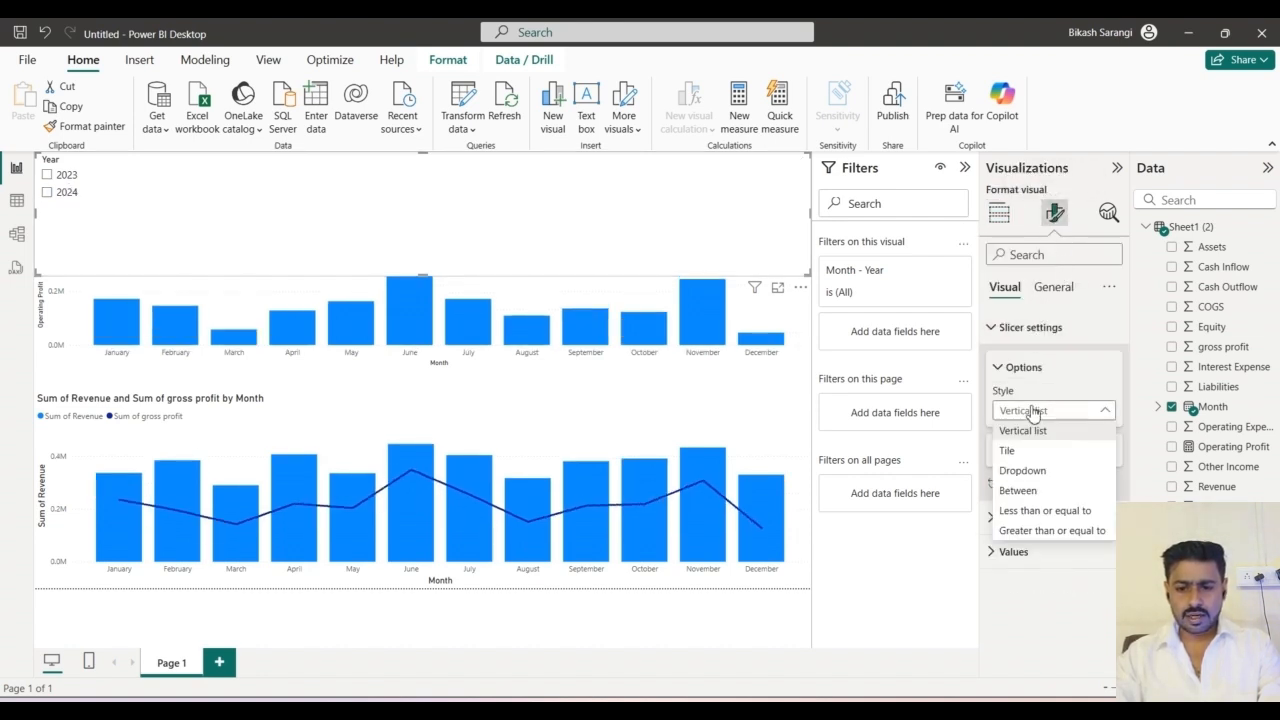
click(1023, 471)
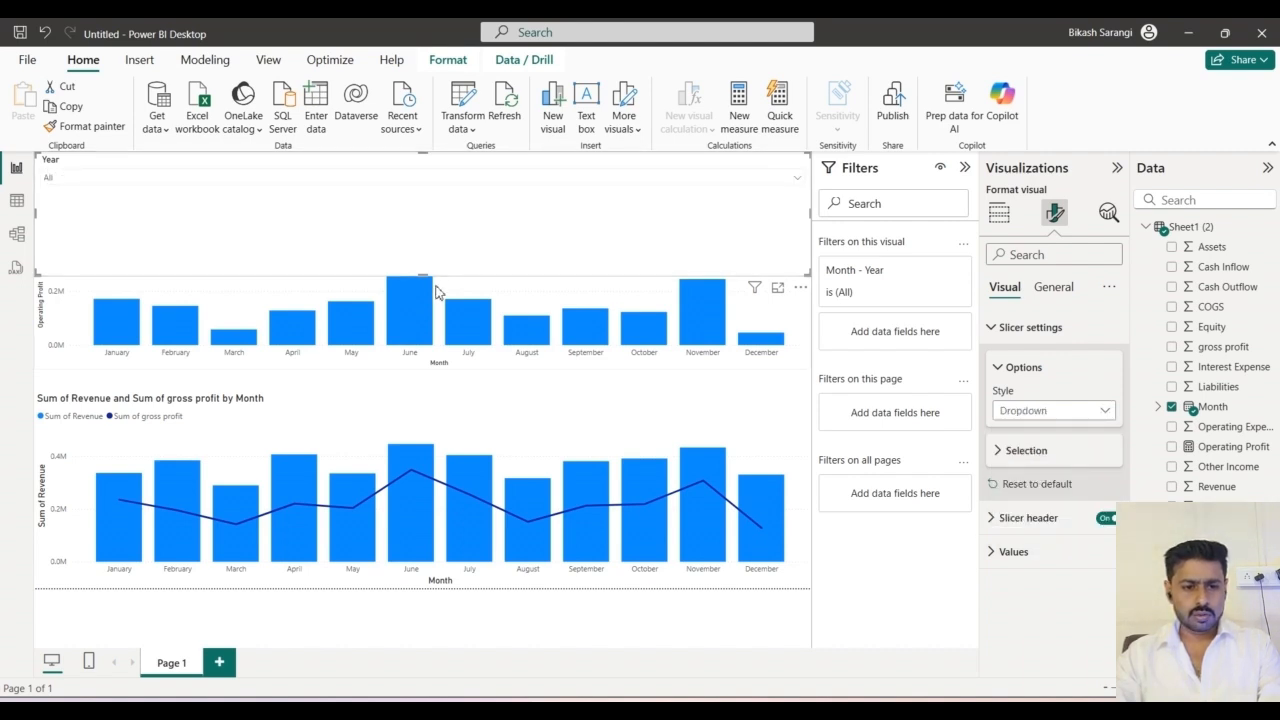
drag(423, 272, 420, 197)
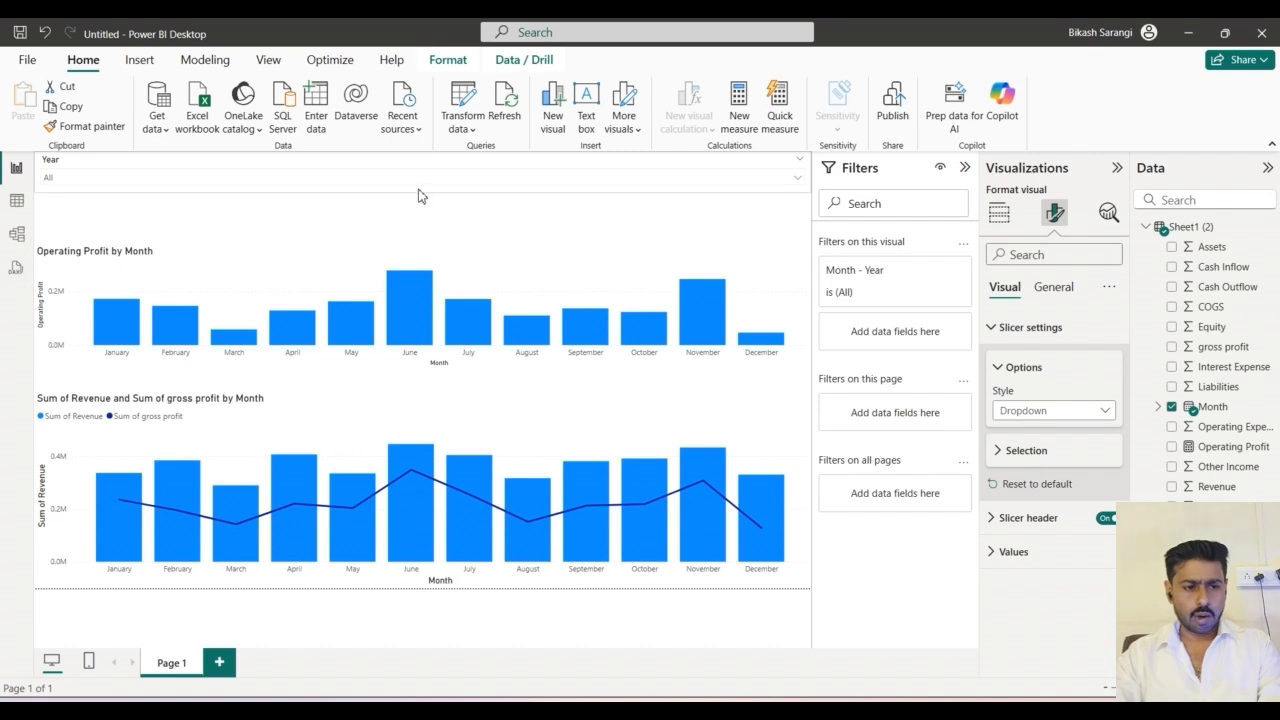
click(418, 180)
click(418, 180)
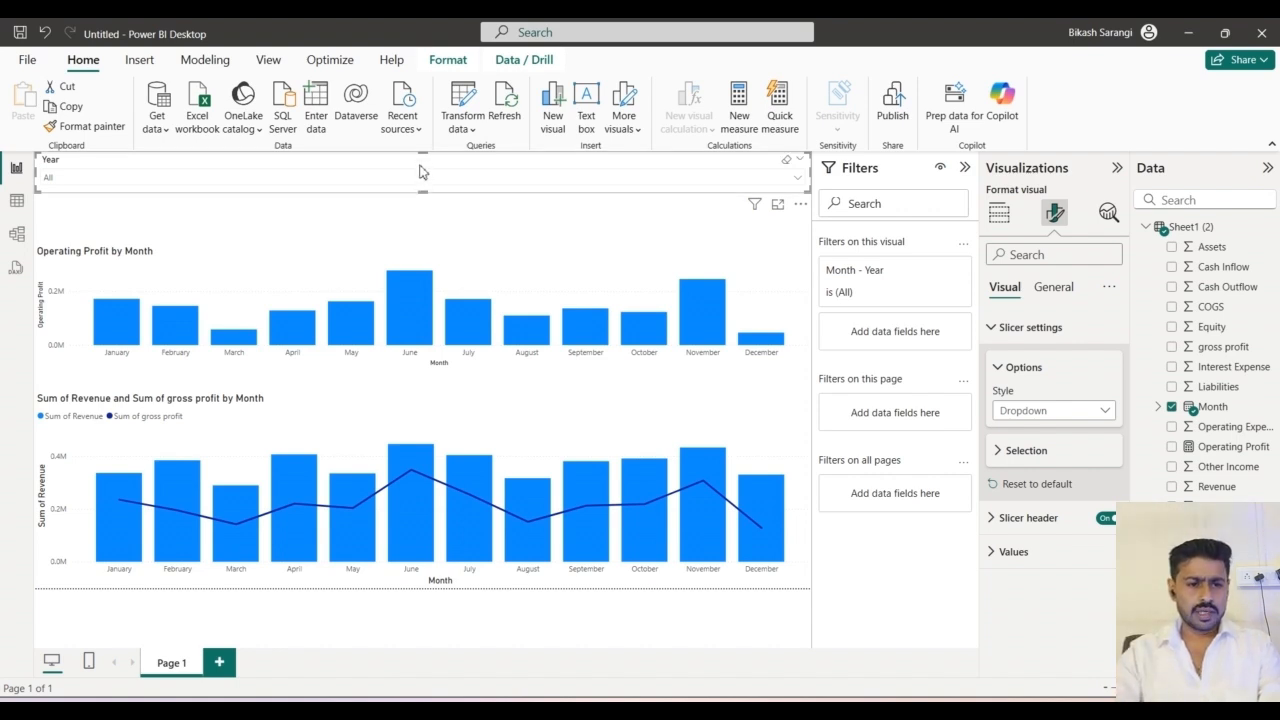
Add a second slicer to the page using only the Month level of the Month field's date hierarchy
click(999, 214)
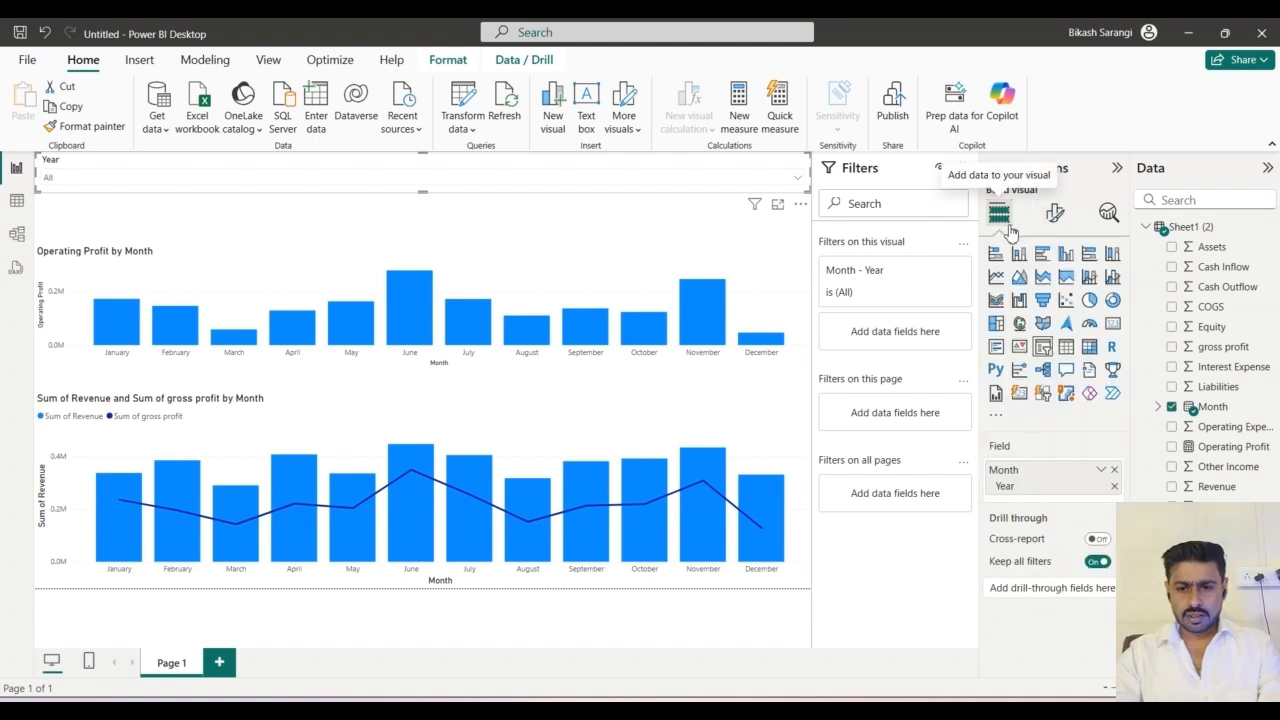
click(626, 220)
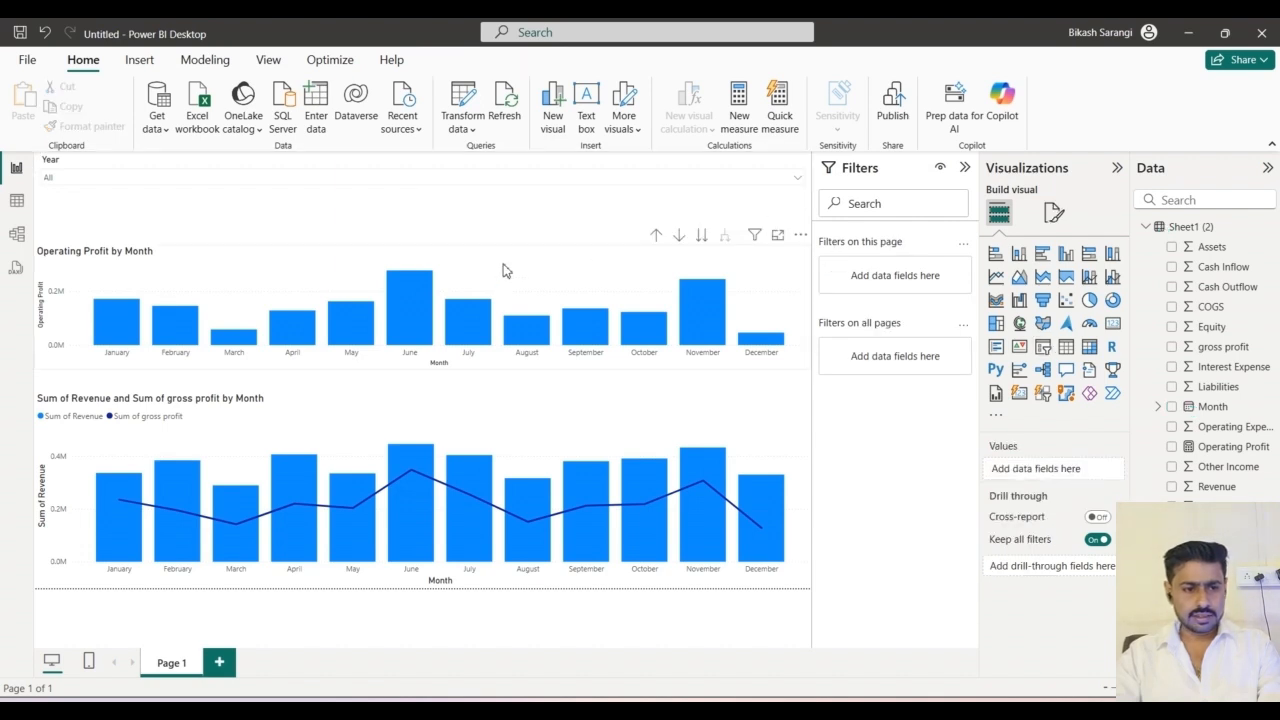
click(1043, 347)
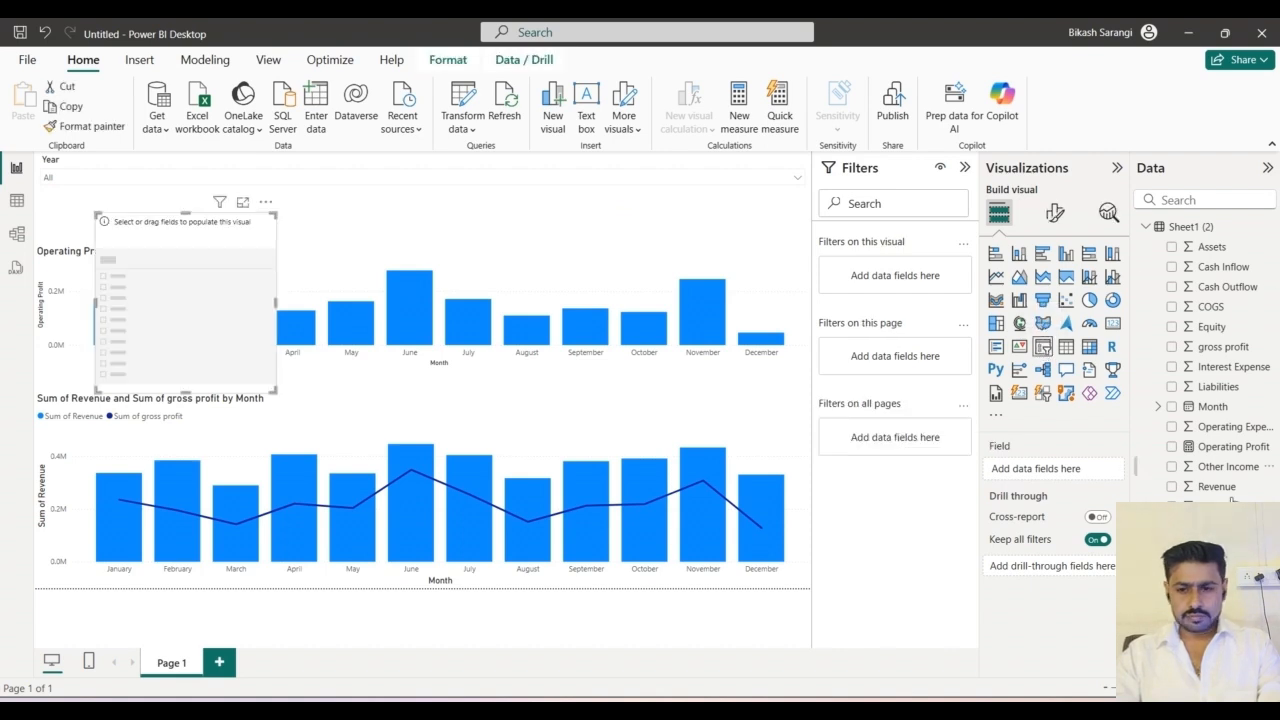
click(1159, 407)
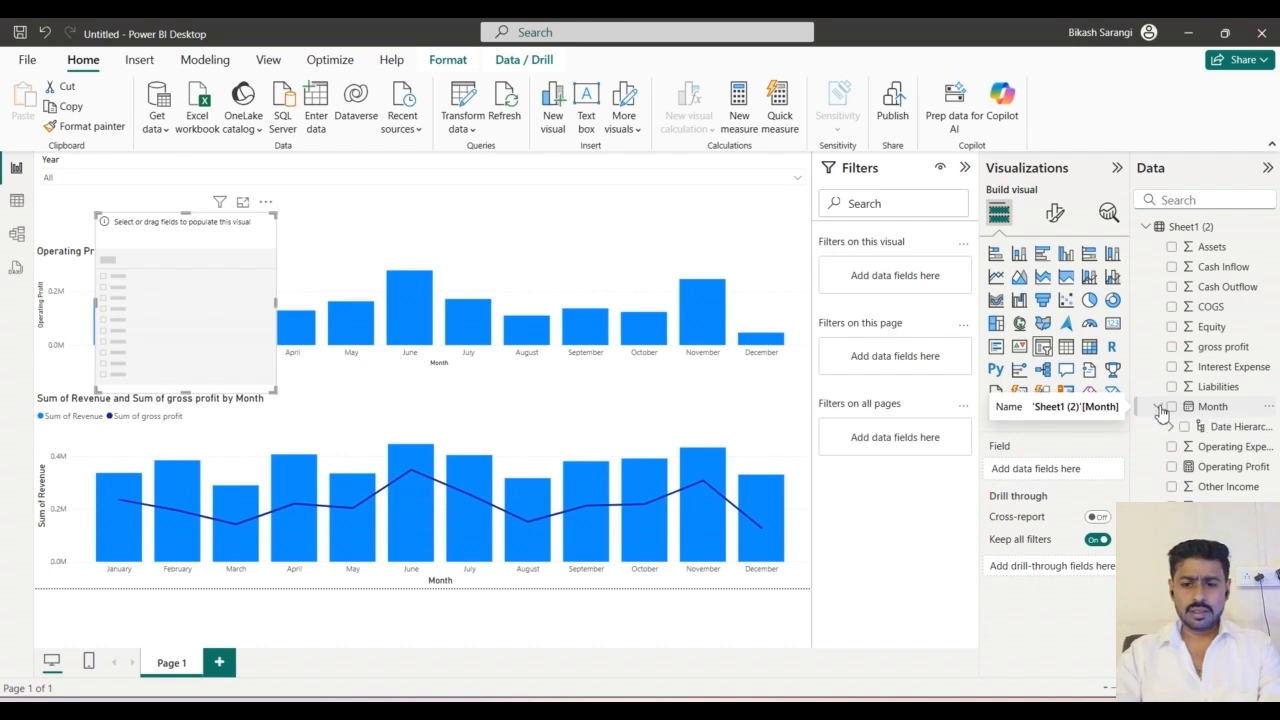
click(1170, 427)
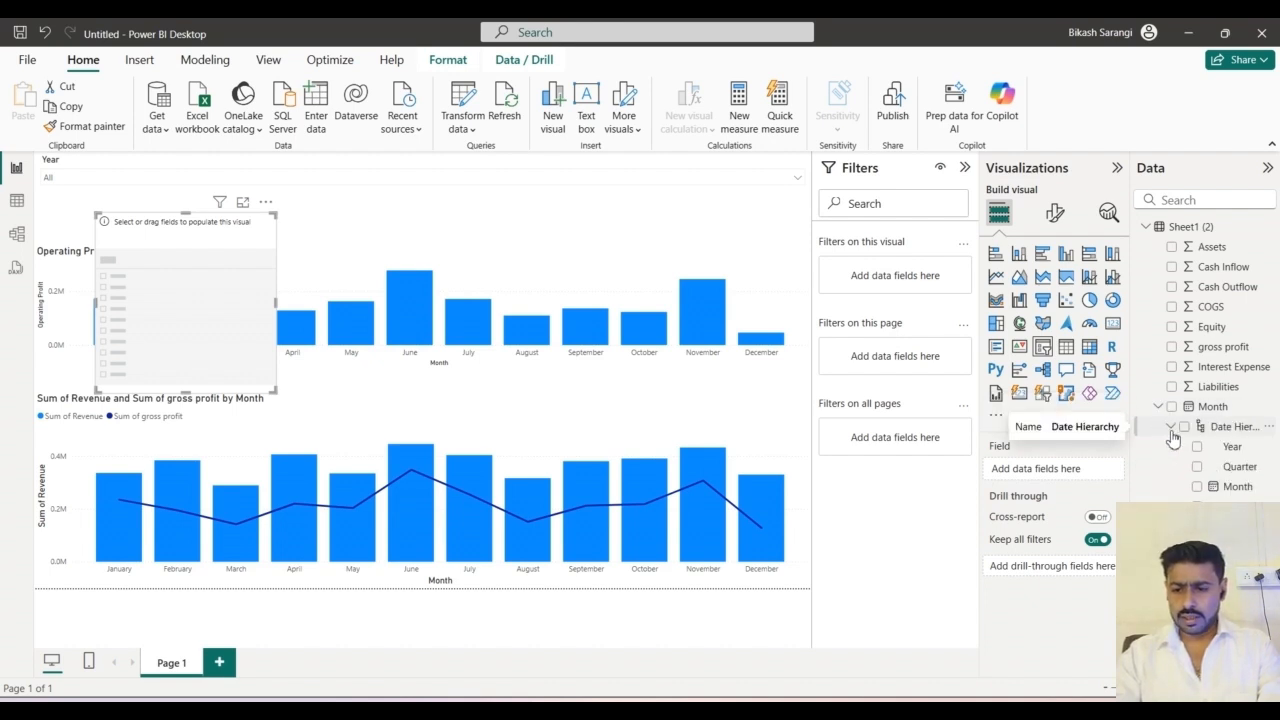
click(1197, 487)
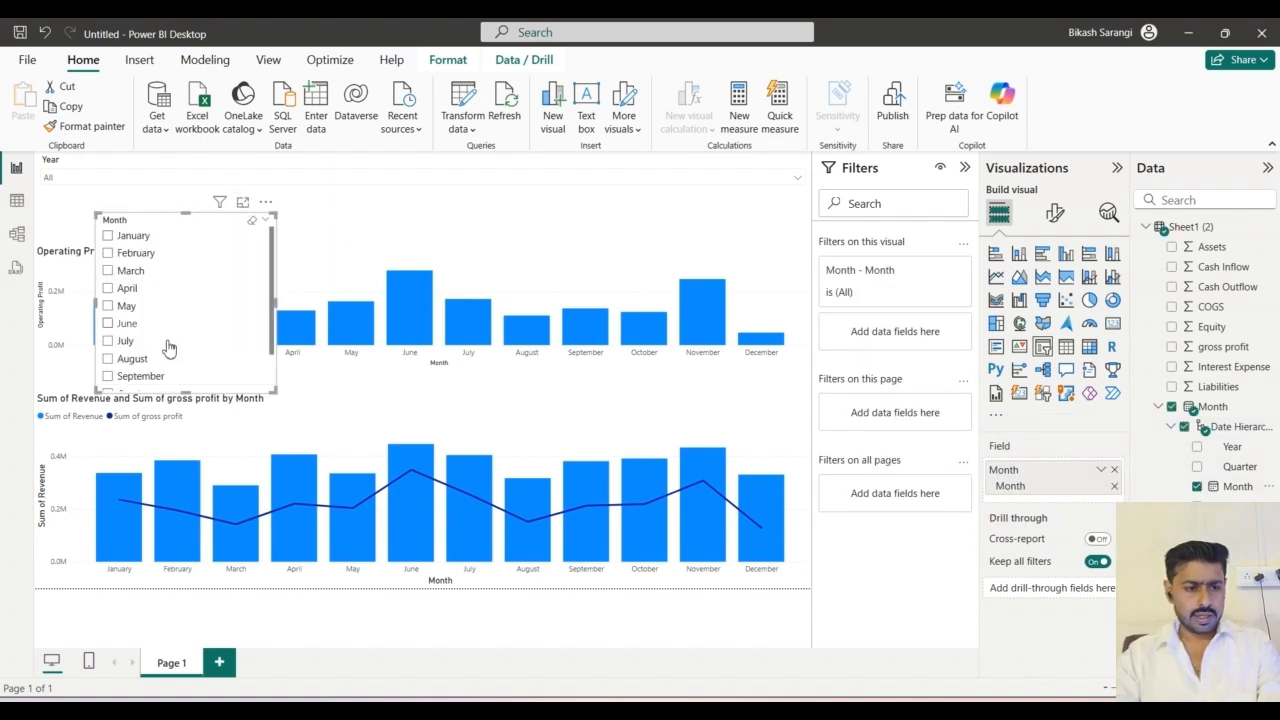
Change the Month slicer's style to Tile
click(1052, 213)
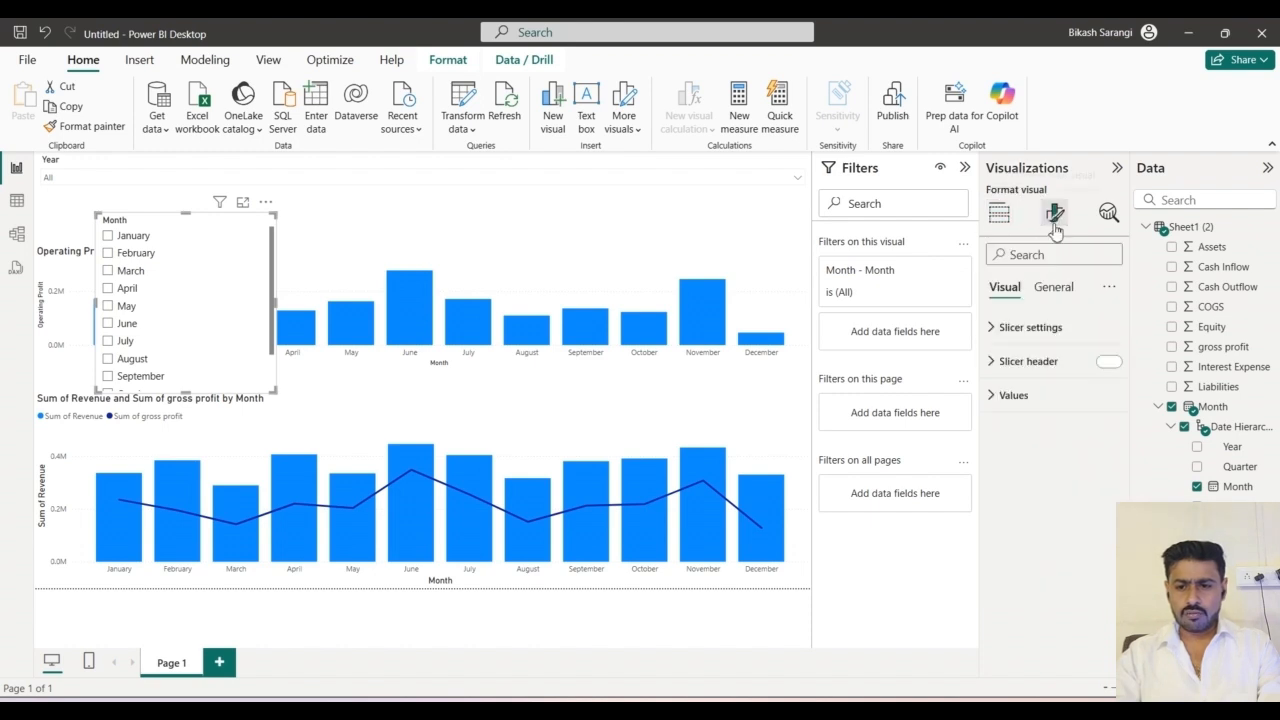
click(1028, 328)
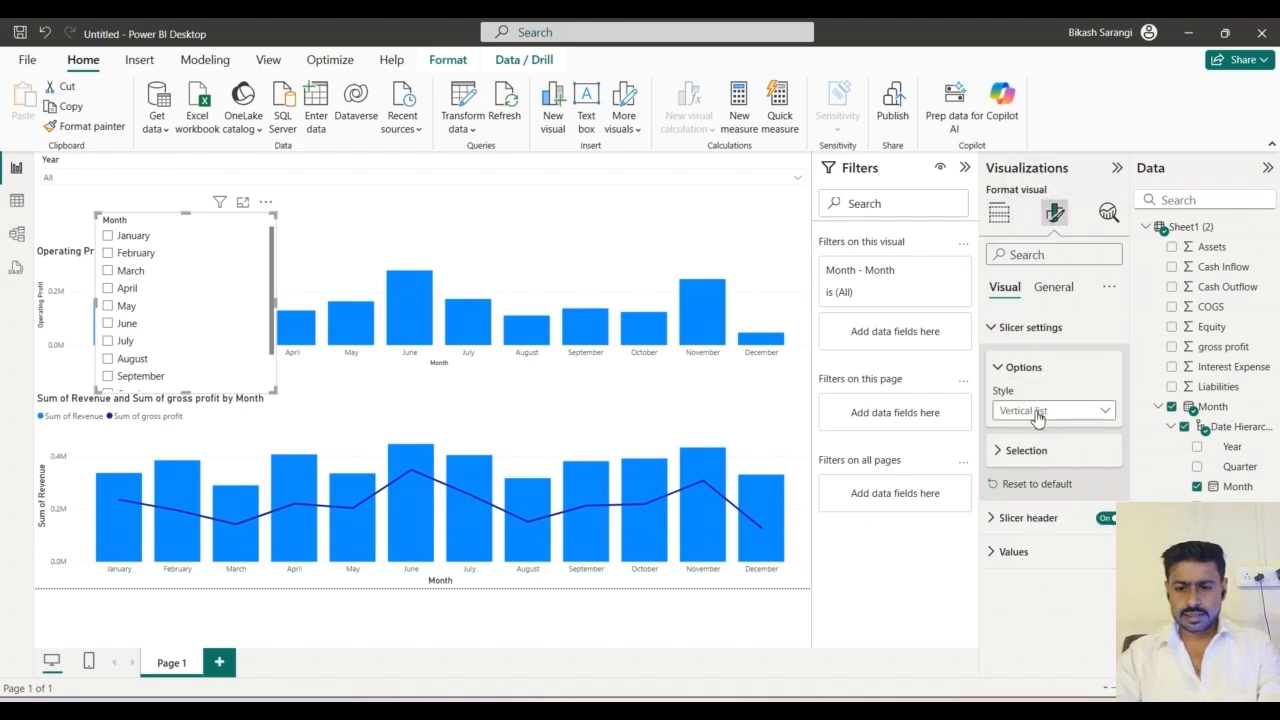
click(998, 213)
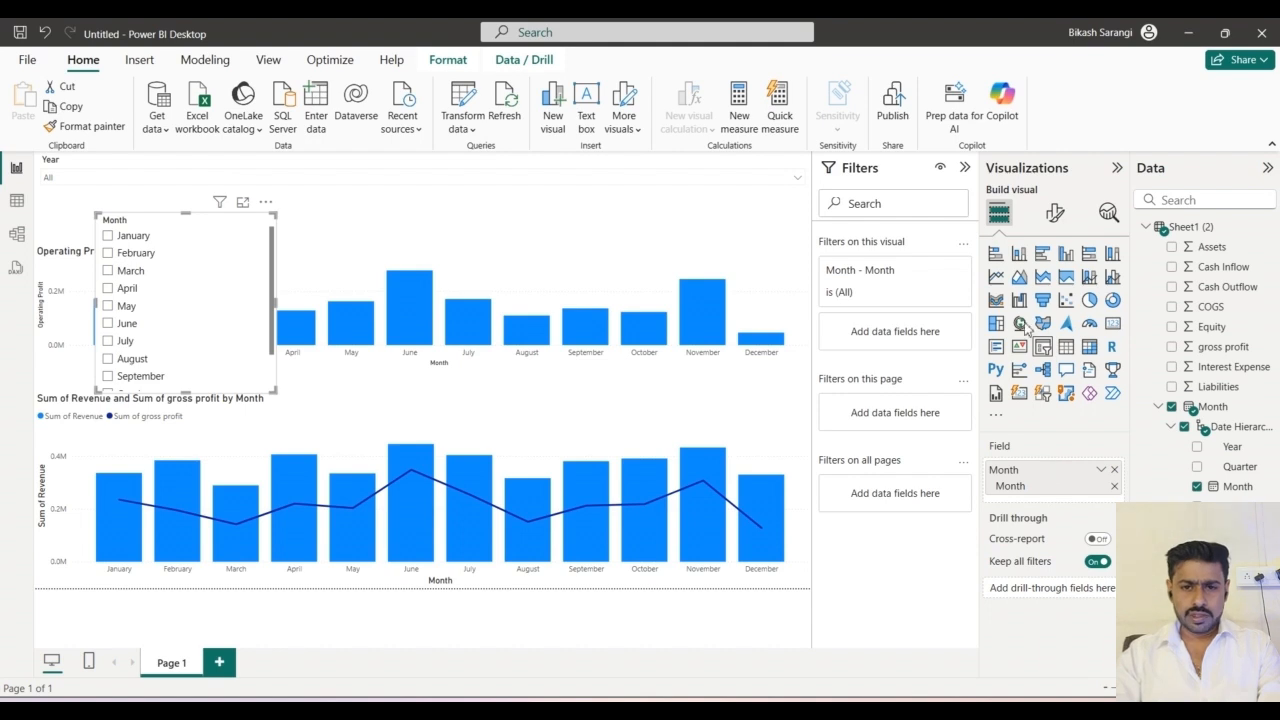
click(1053, 214)
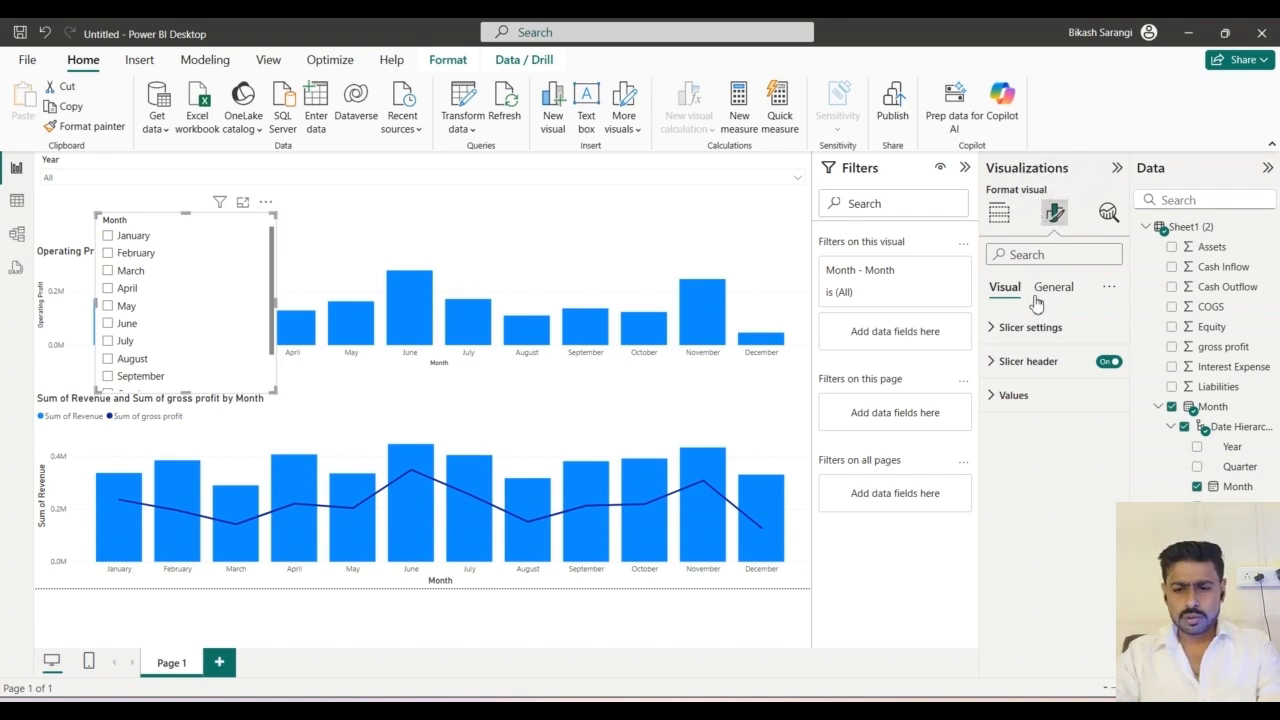
click(992, 333)
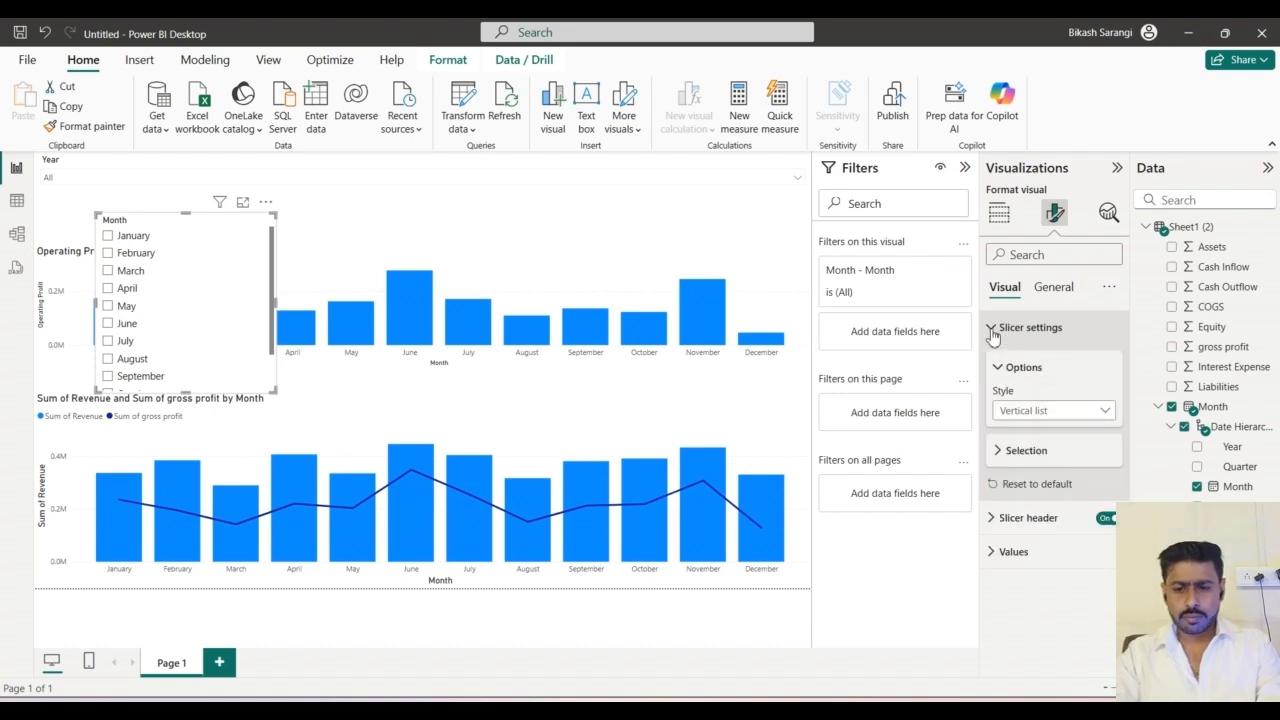
click(1035, 411)
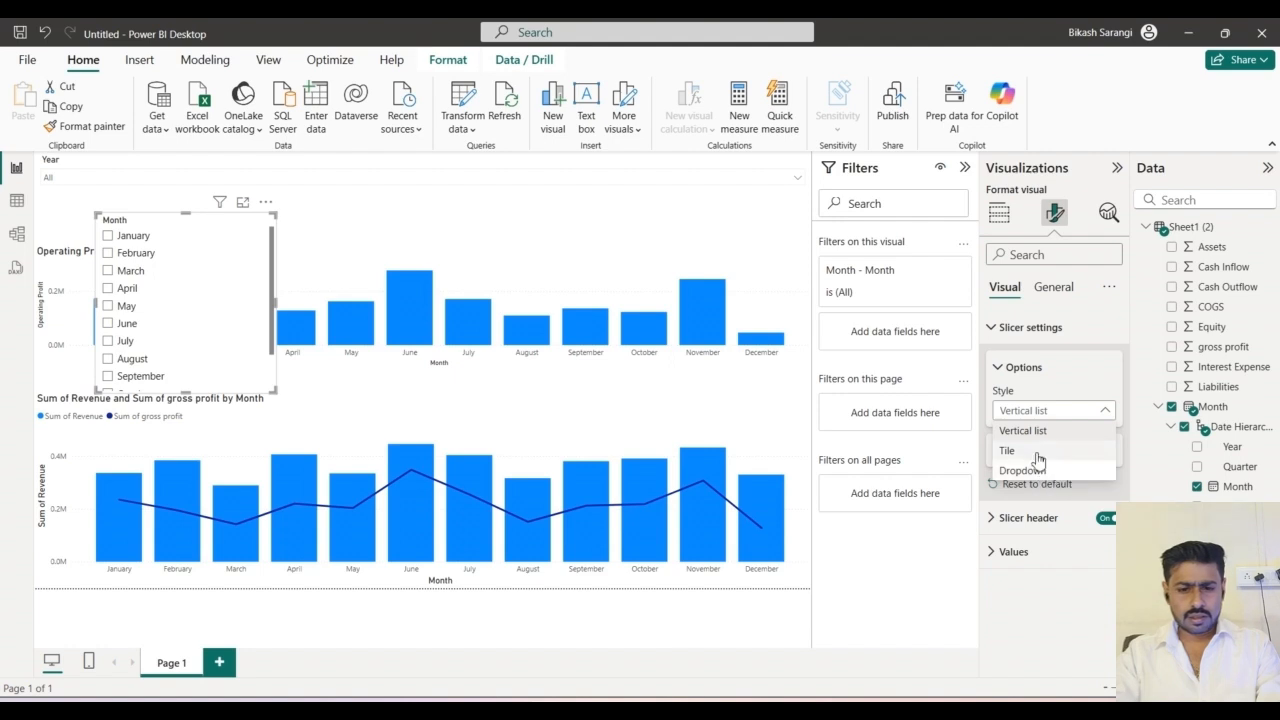
click(1037, 455)
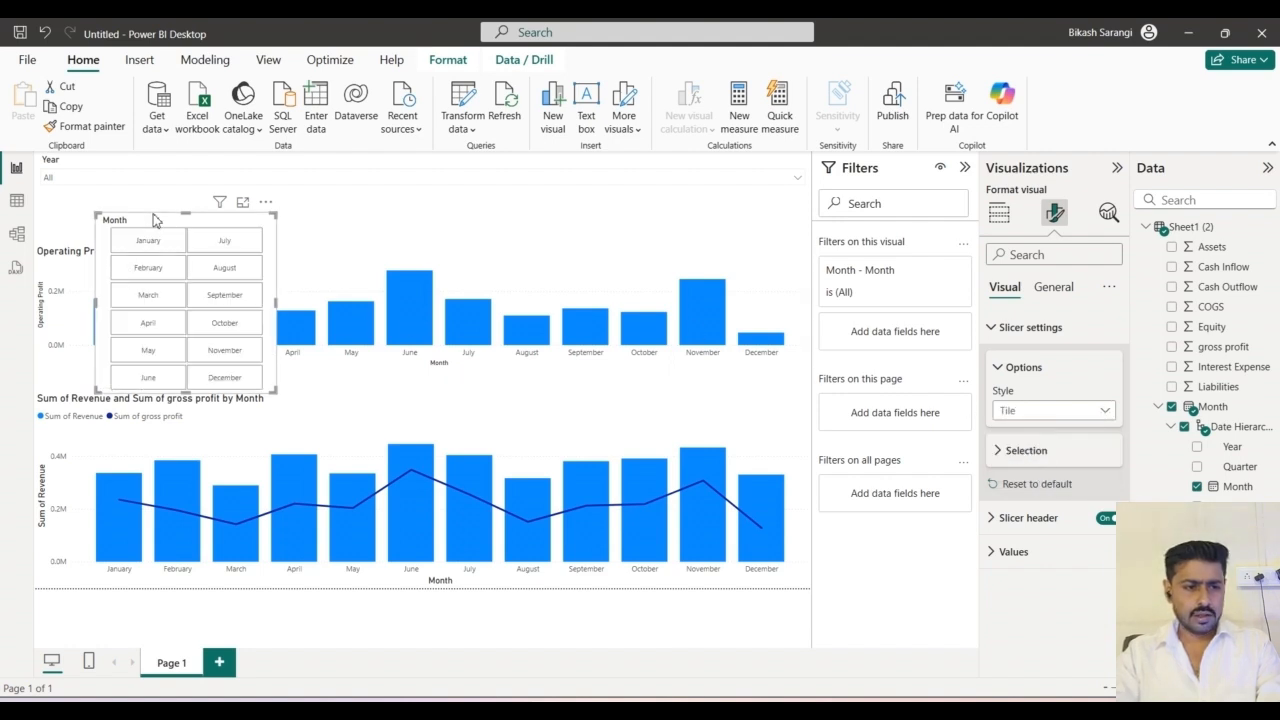
Place the Month slicer directly below the Year slicer, stretch it across the page width and flatten it into a single row of months
drag(155, 228, 95, 203)
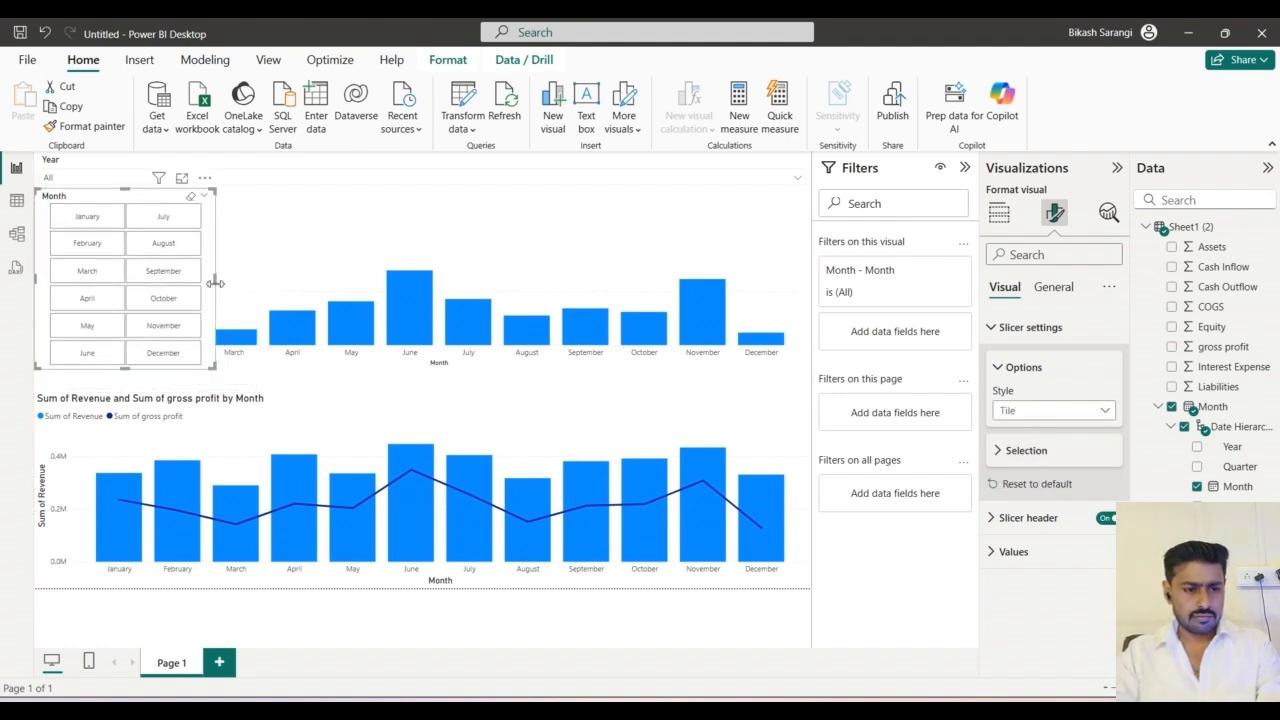
drag(215, 281, 810, 281)
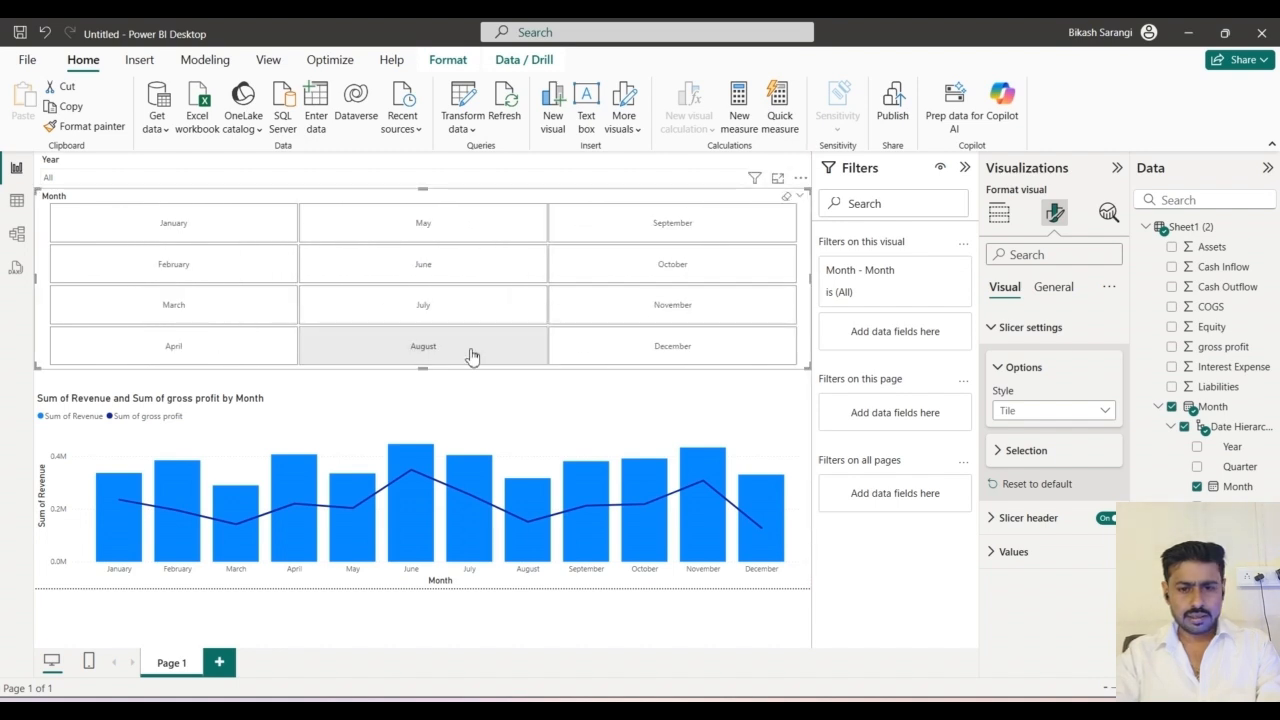
drag(428, 370, 431, 231)
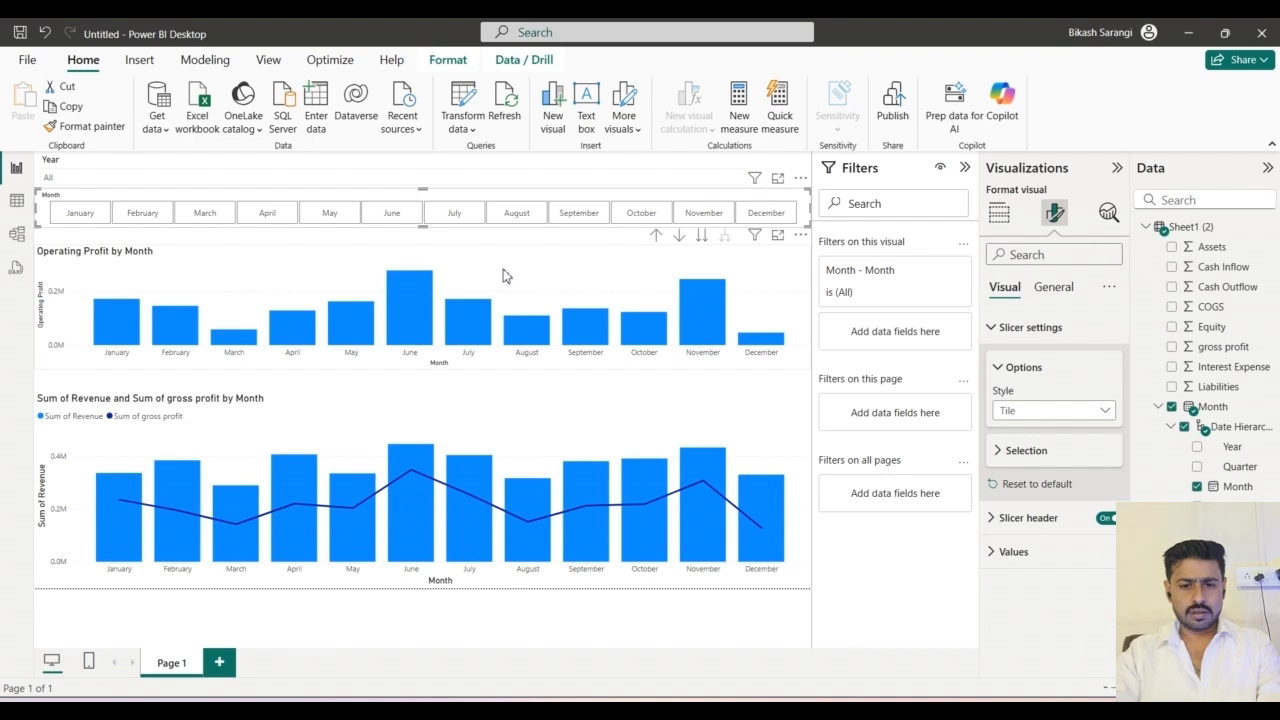
click(476, 246)
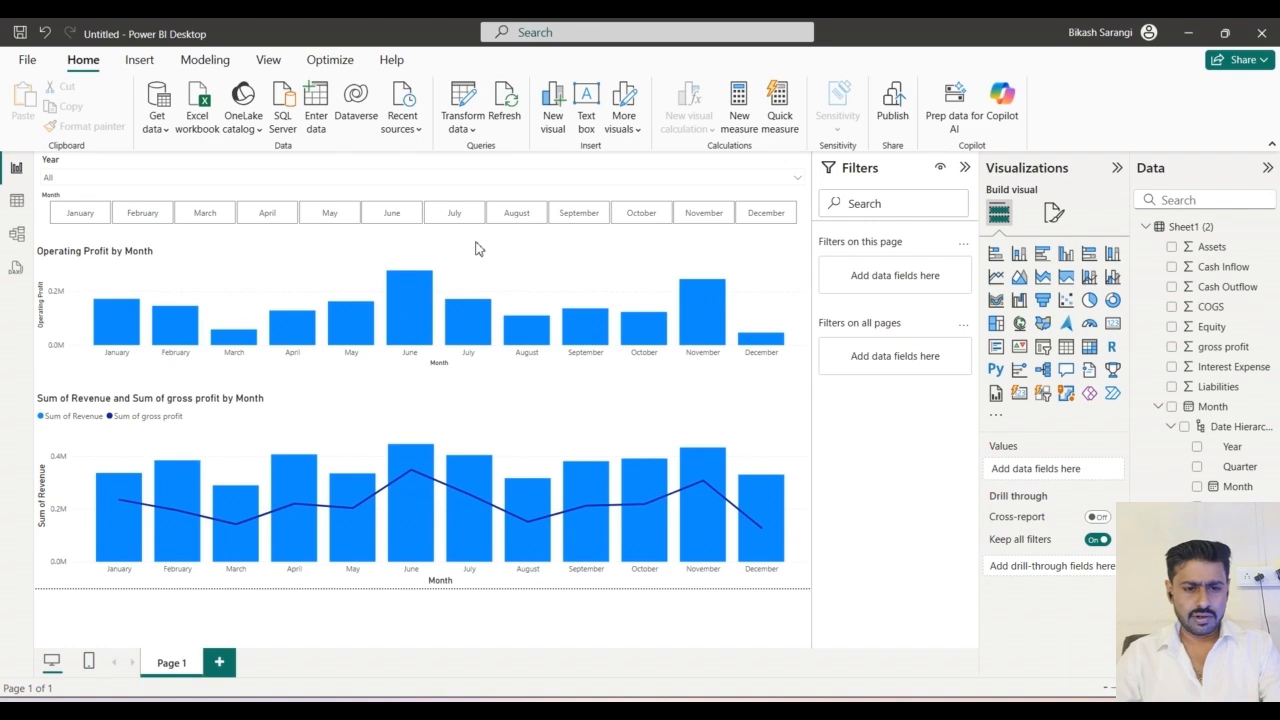
Open conditional formatting for the operating profit chart's column color and base the gradient on the Operating Profit field
click(476, 258)
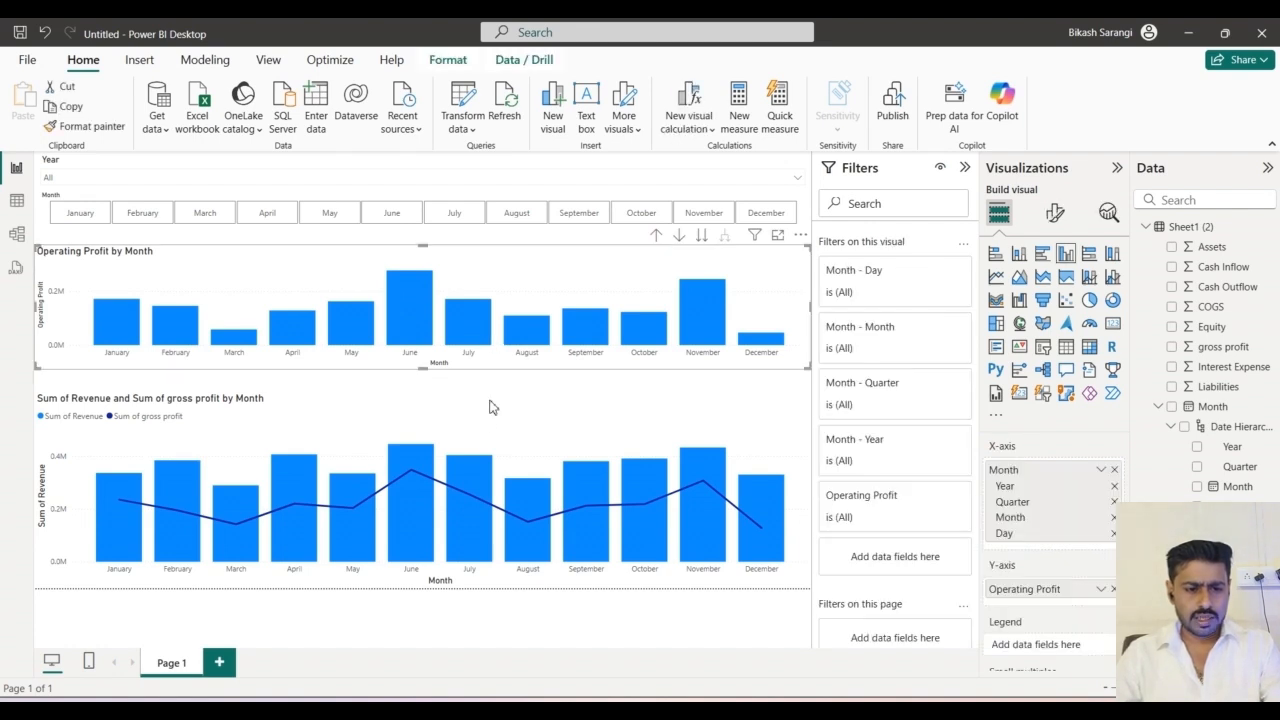
click(473, 416)
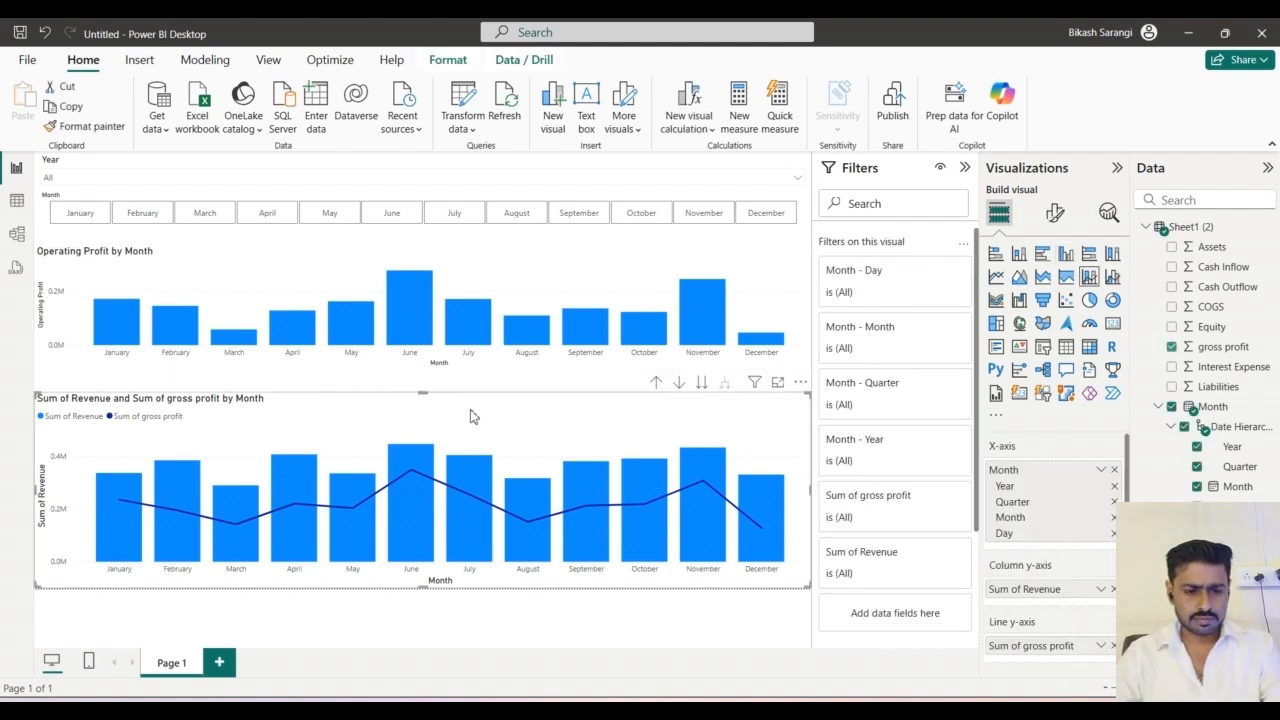
click(401, 258)
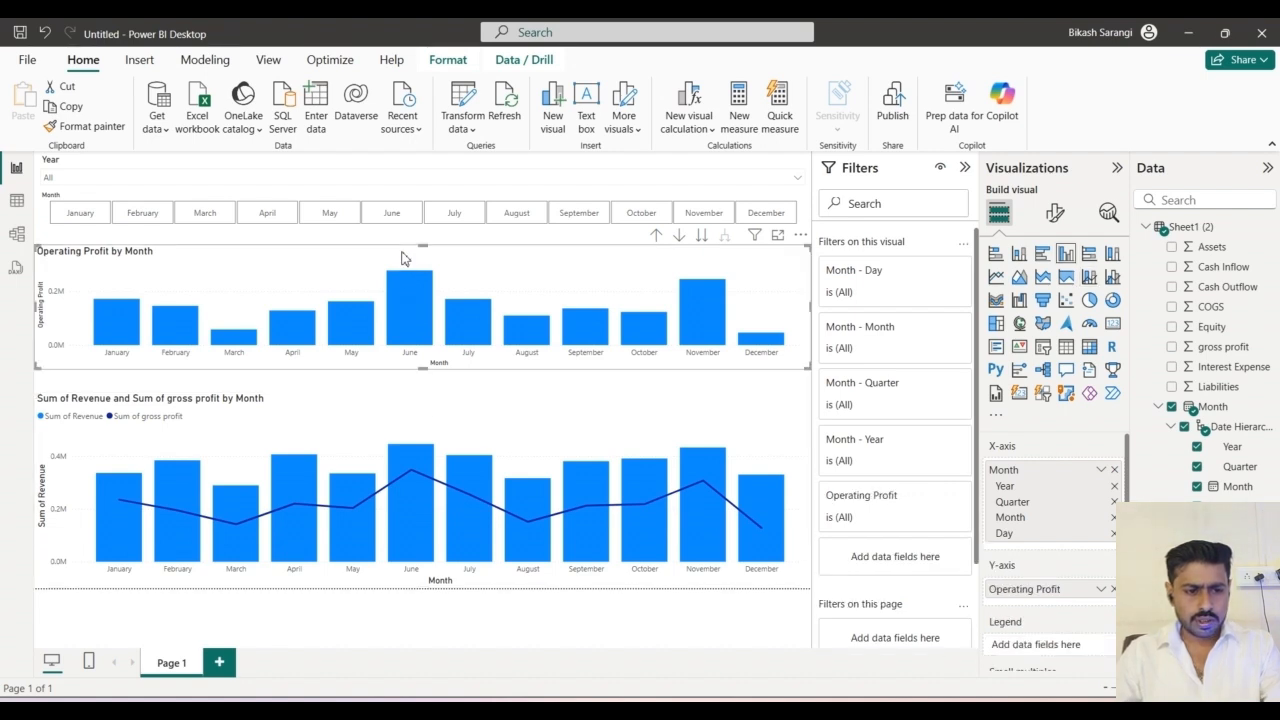
click(1050, 216)
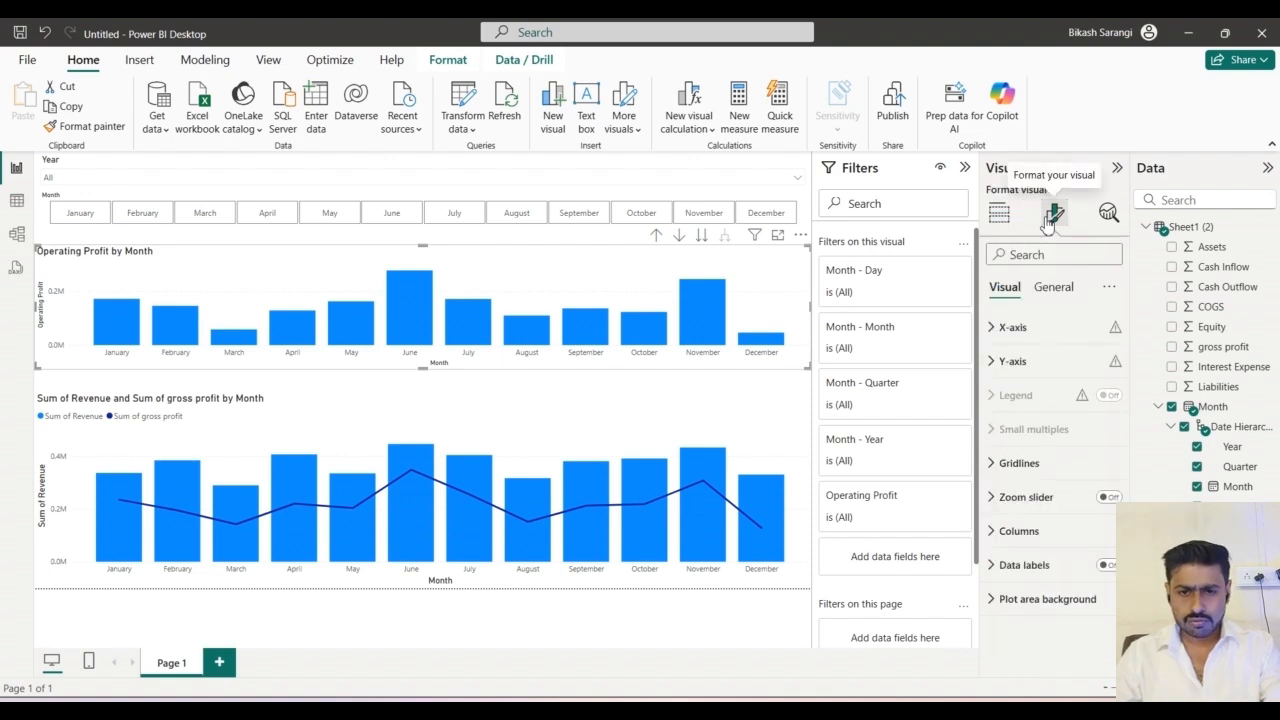
click(1030, 530)
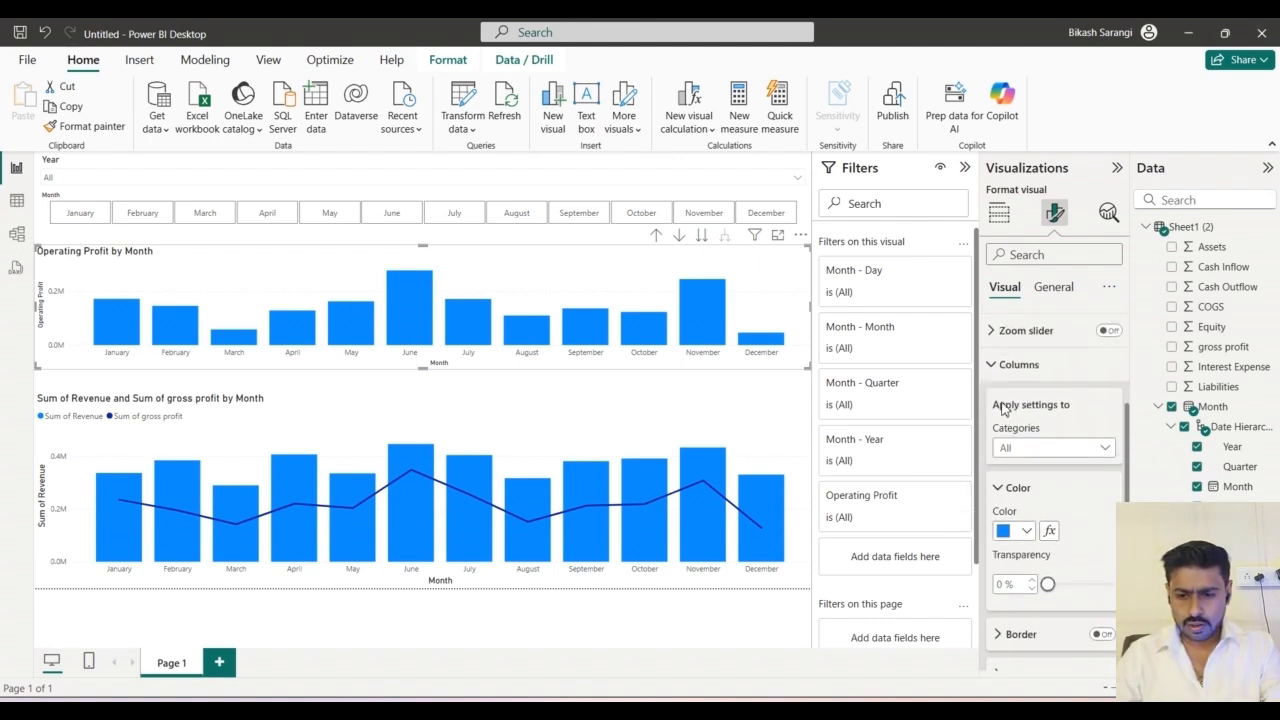
click(1049, 533)
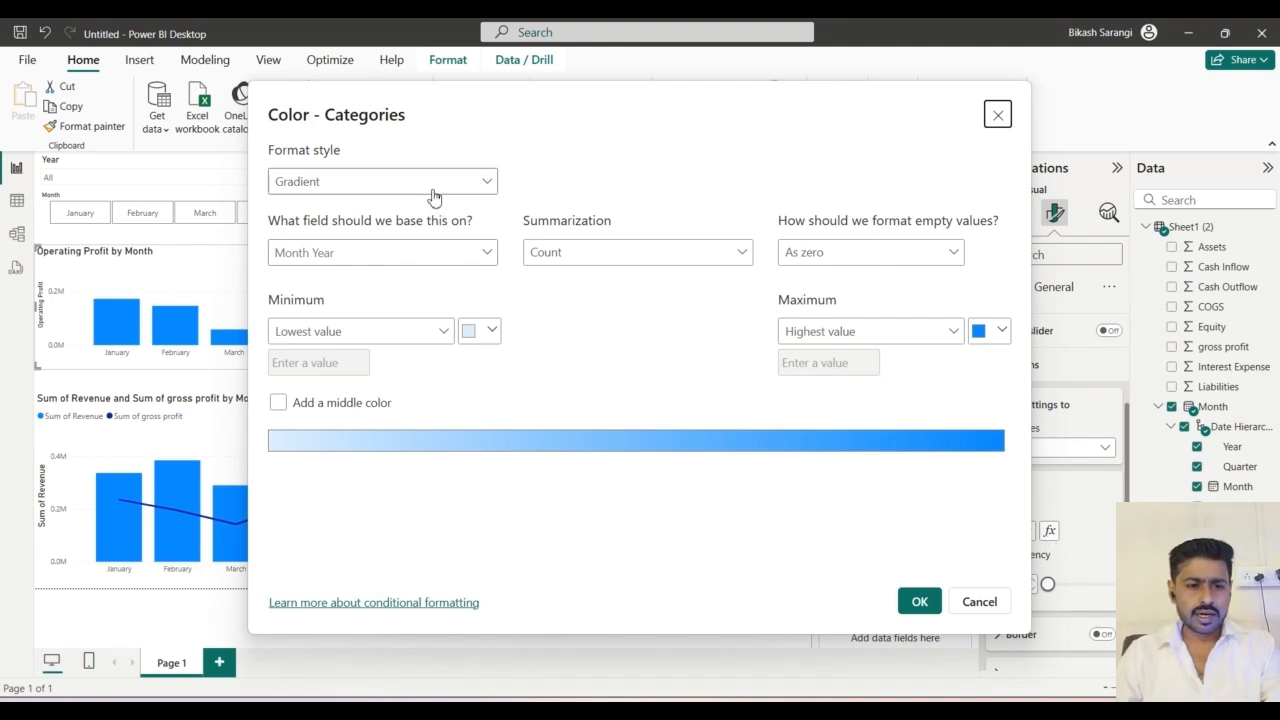
click(429, 253)
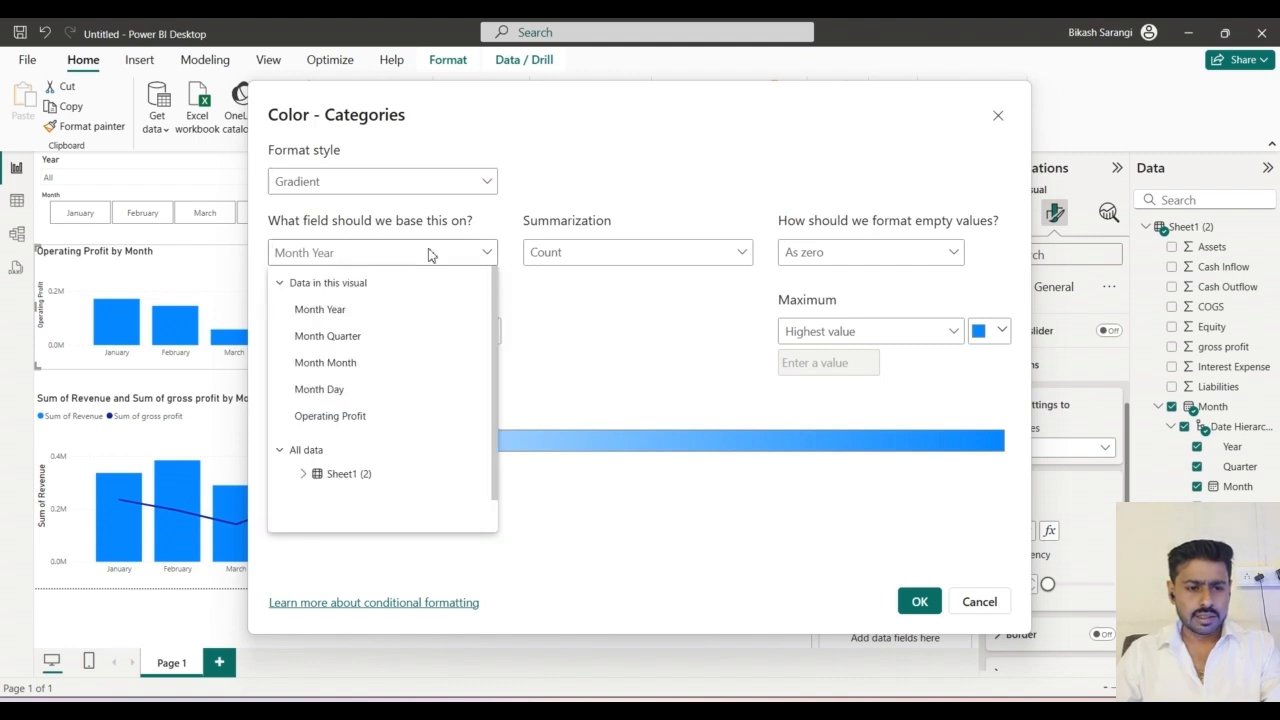
click(362, 415)
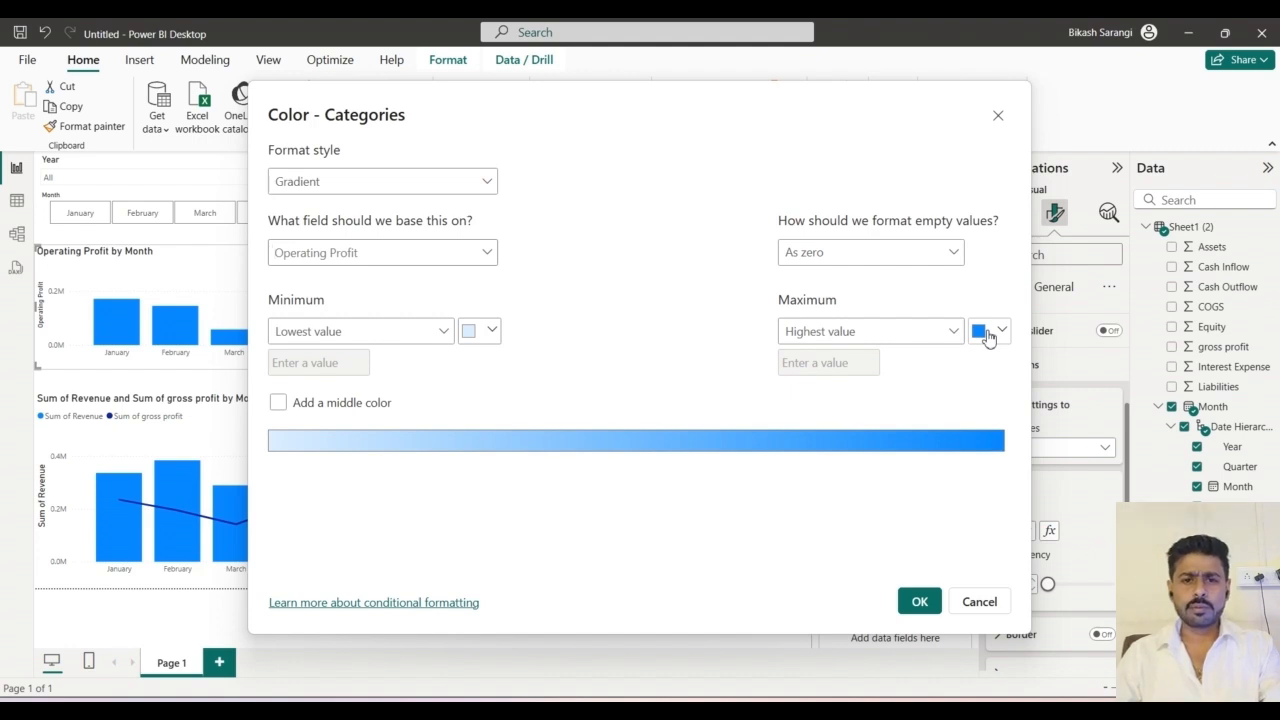
Add a middle color to the gradient, set the maximum to blue and the minimum to orange, and apply it to the columns
click(289, 405)
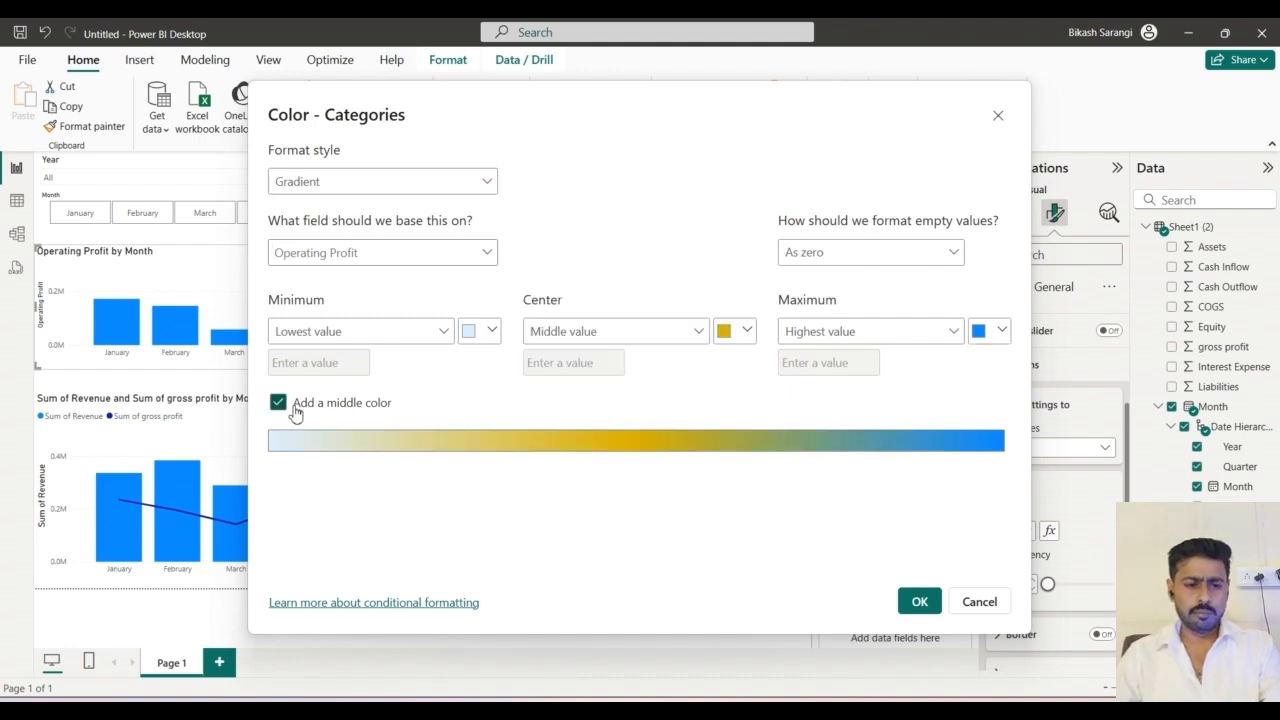
click(1003, 333)
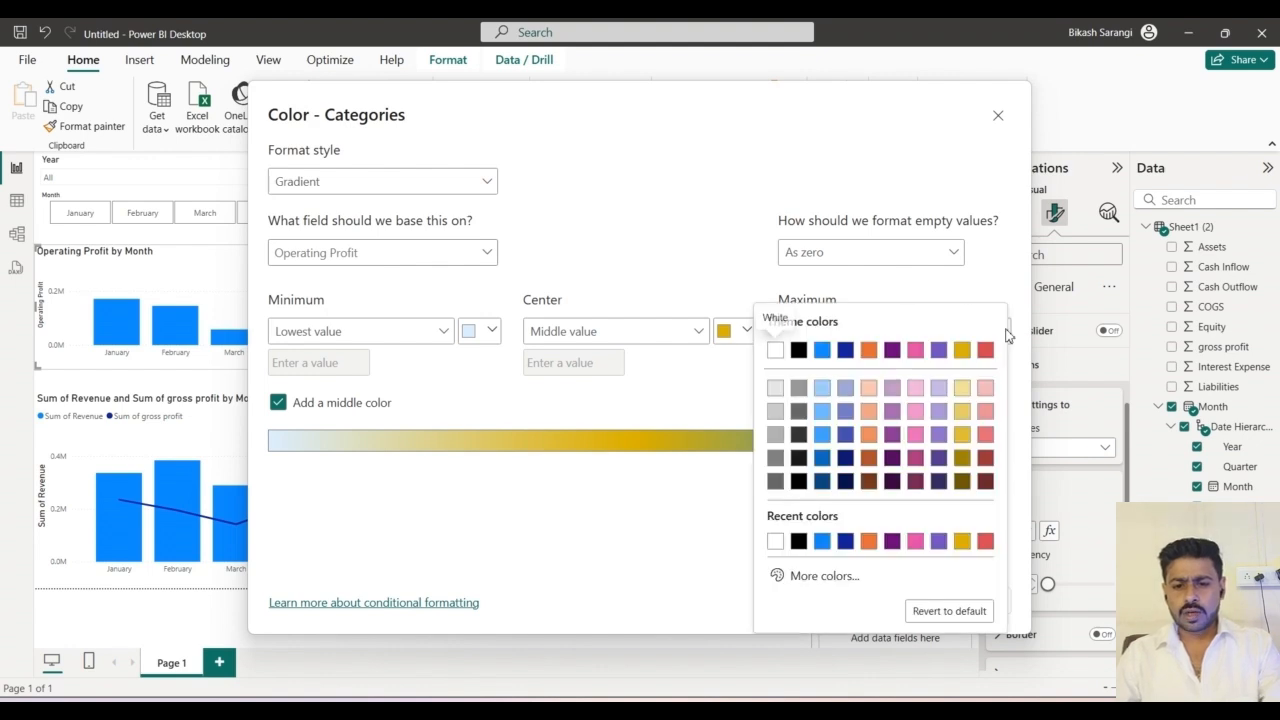
click(822, 350)
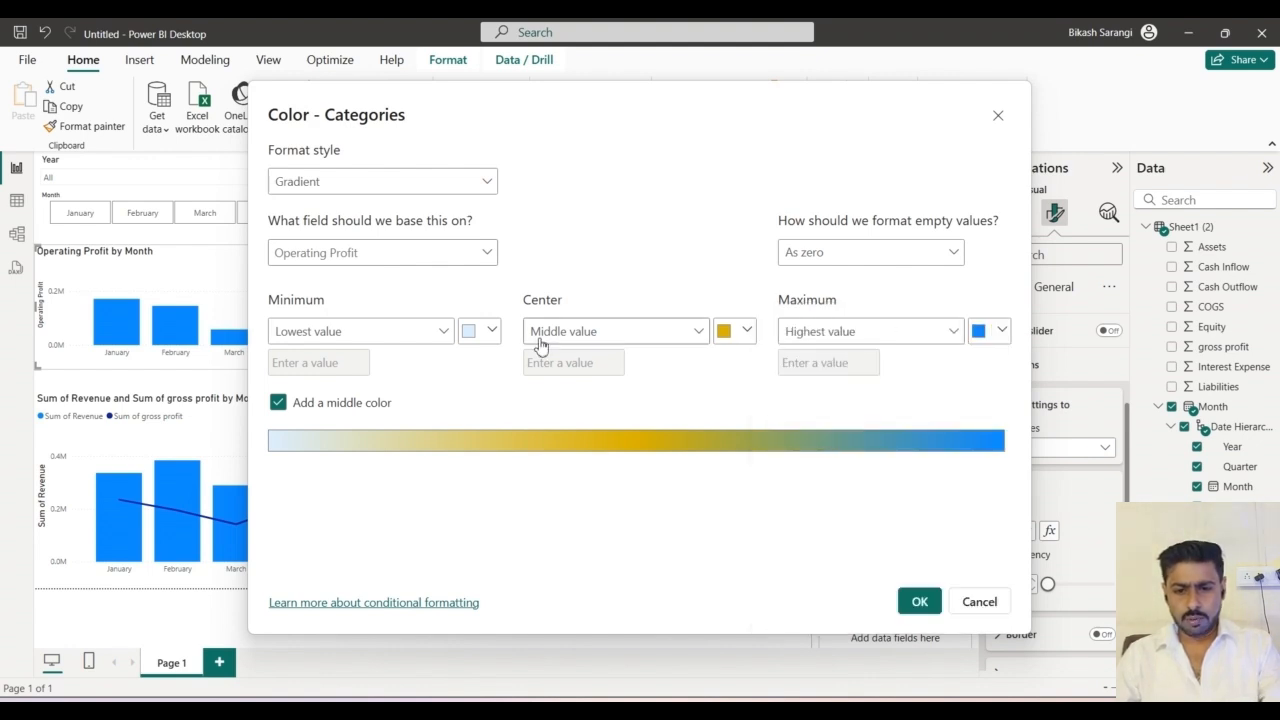
click(494, 333)
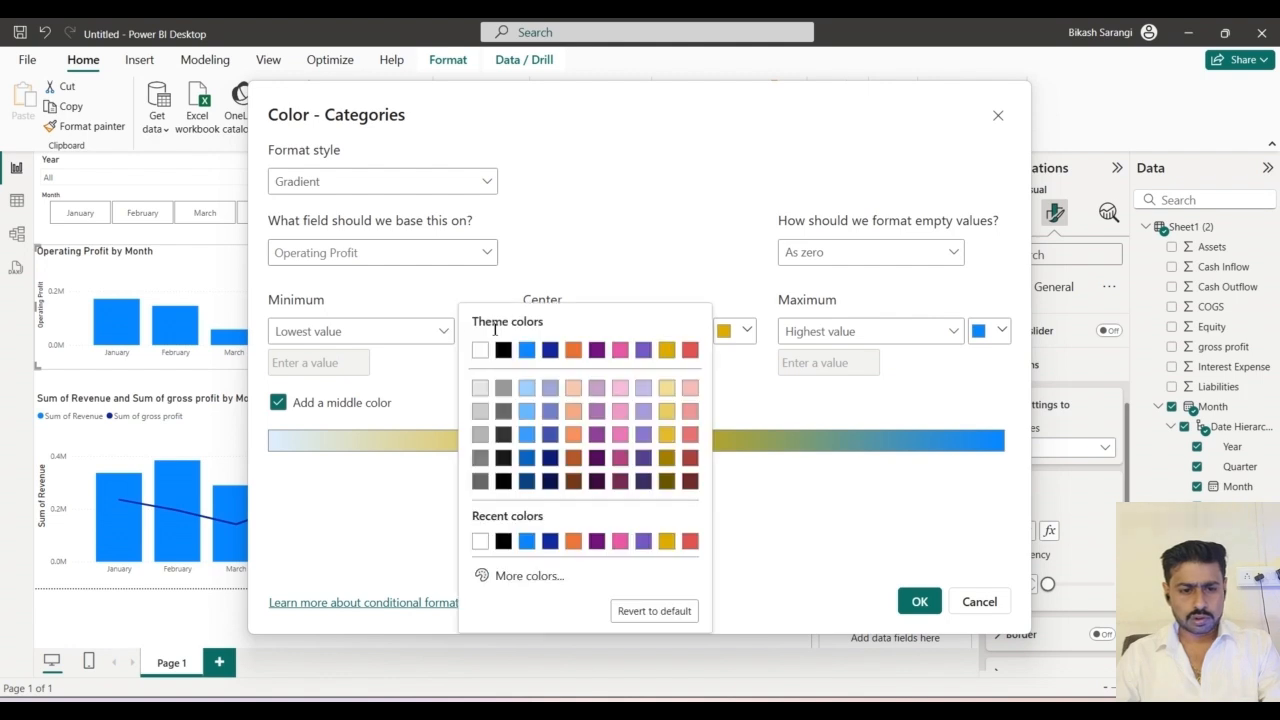
click(578, 360)
click(919, 601)
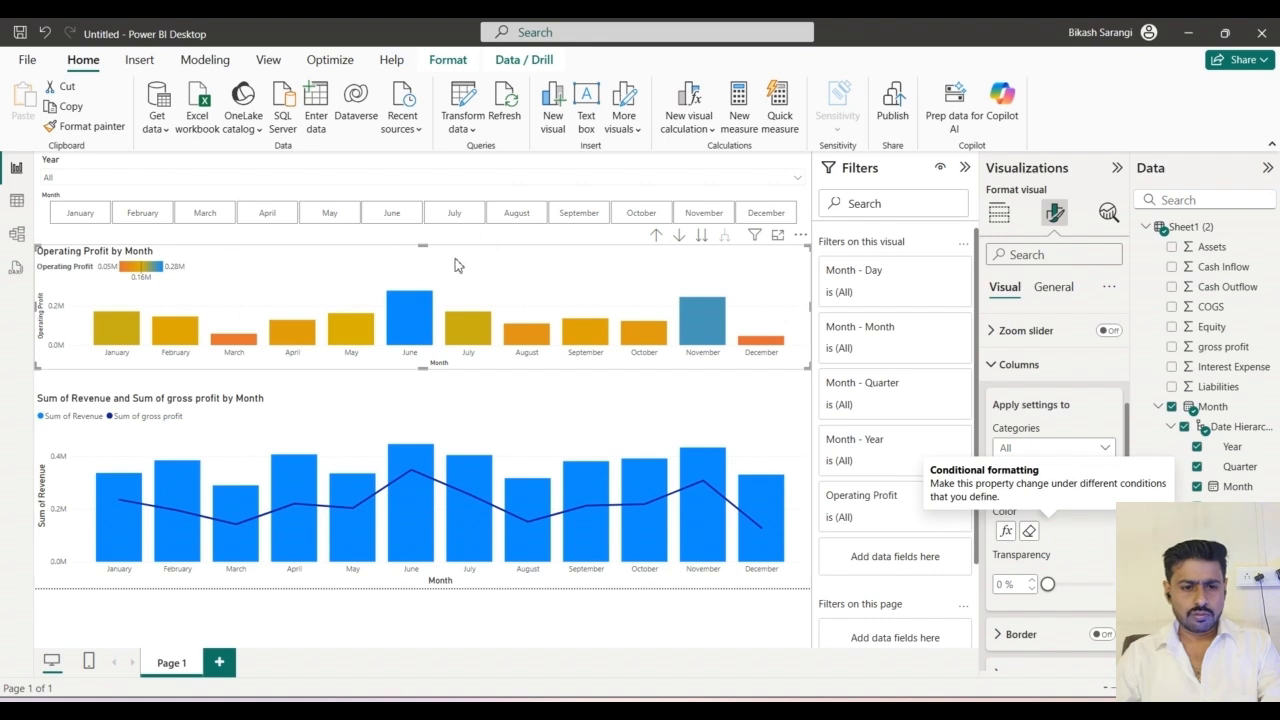
Turn off the legend and turn on data labels for the operating profit chart
click(1004, 363)
click(1107, 396)
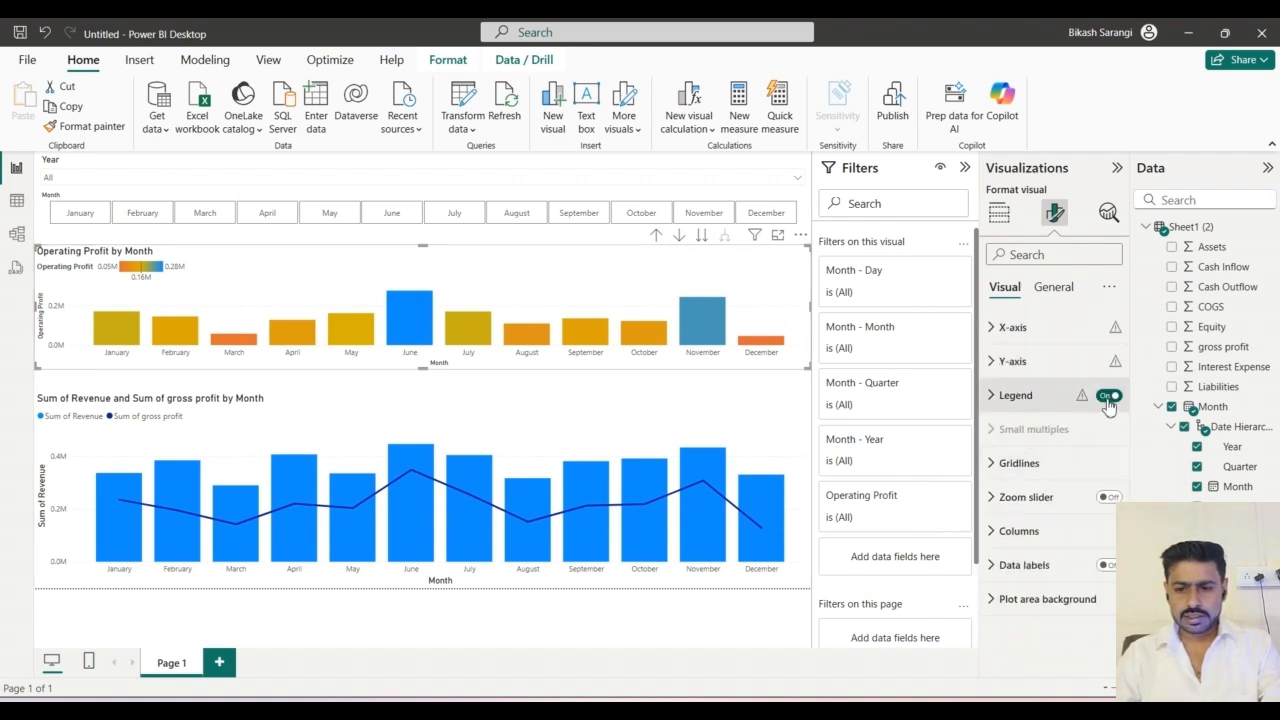
click(1106, 566)
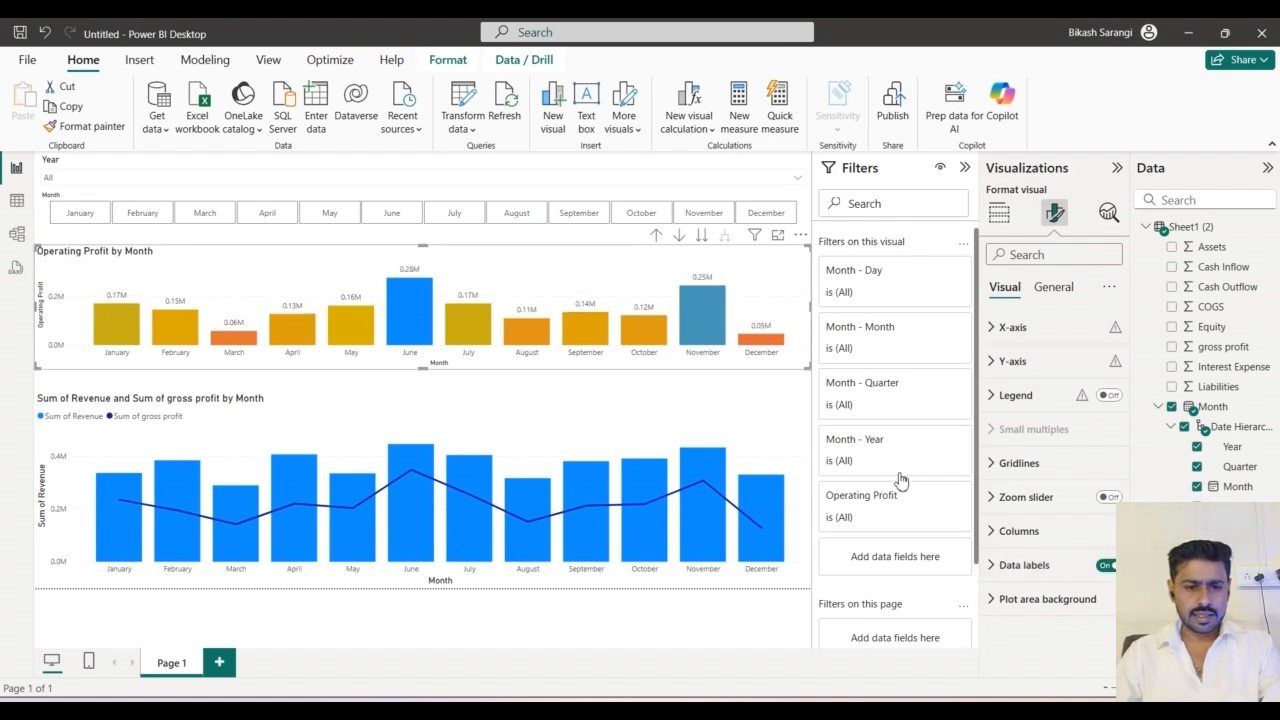
Format the data label values of the operating profit chart with black color and bold text
click(990, 566)
scroll(1037, 568, down, 2)
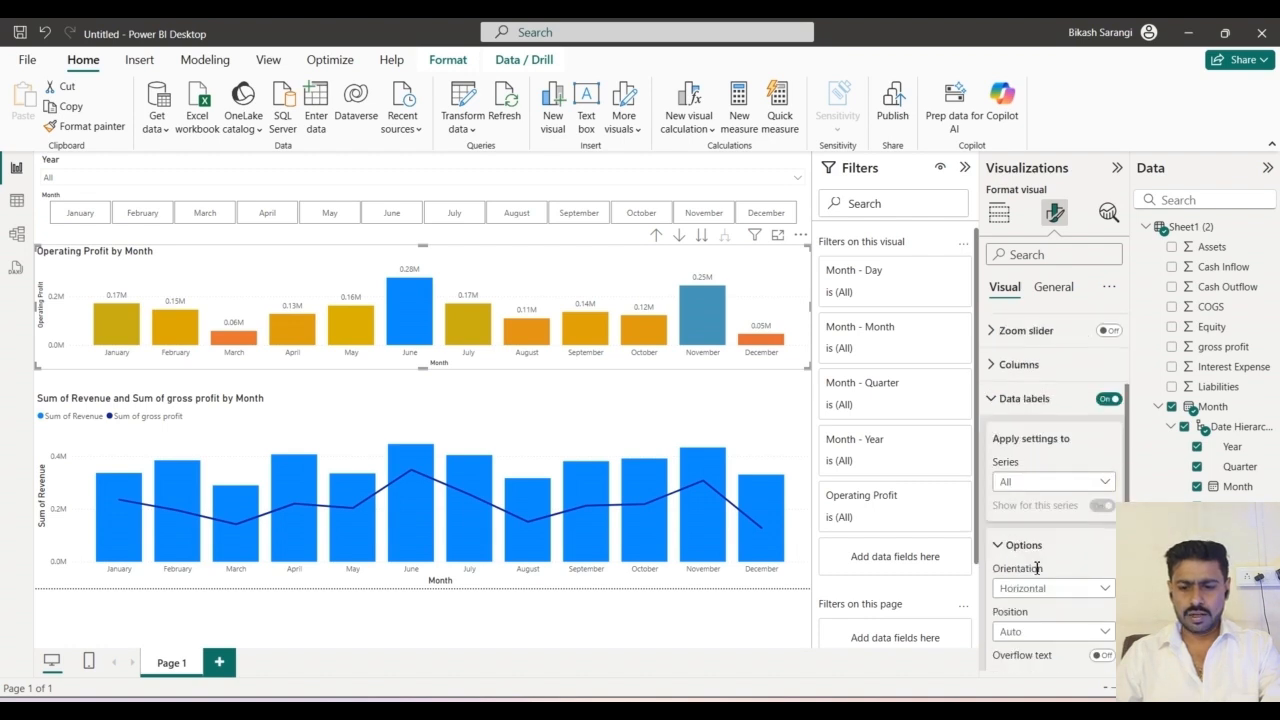
scroll(1035, 600, down, 3)
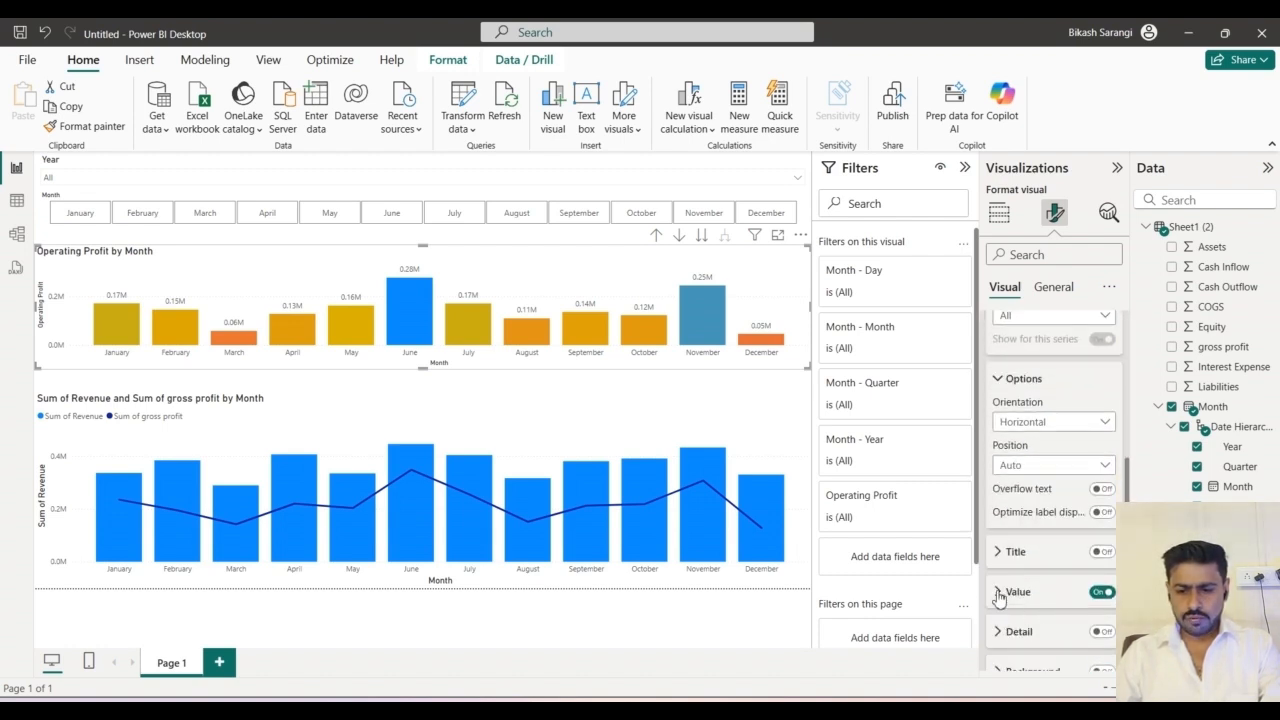
click(998, 592)
scroll(1040, 560, down, 3)
click(1027, 511)
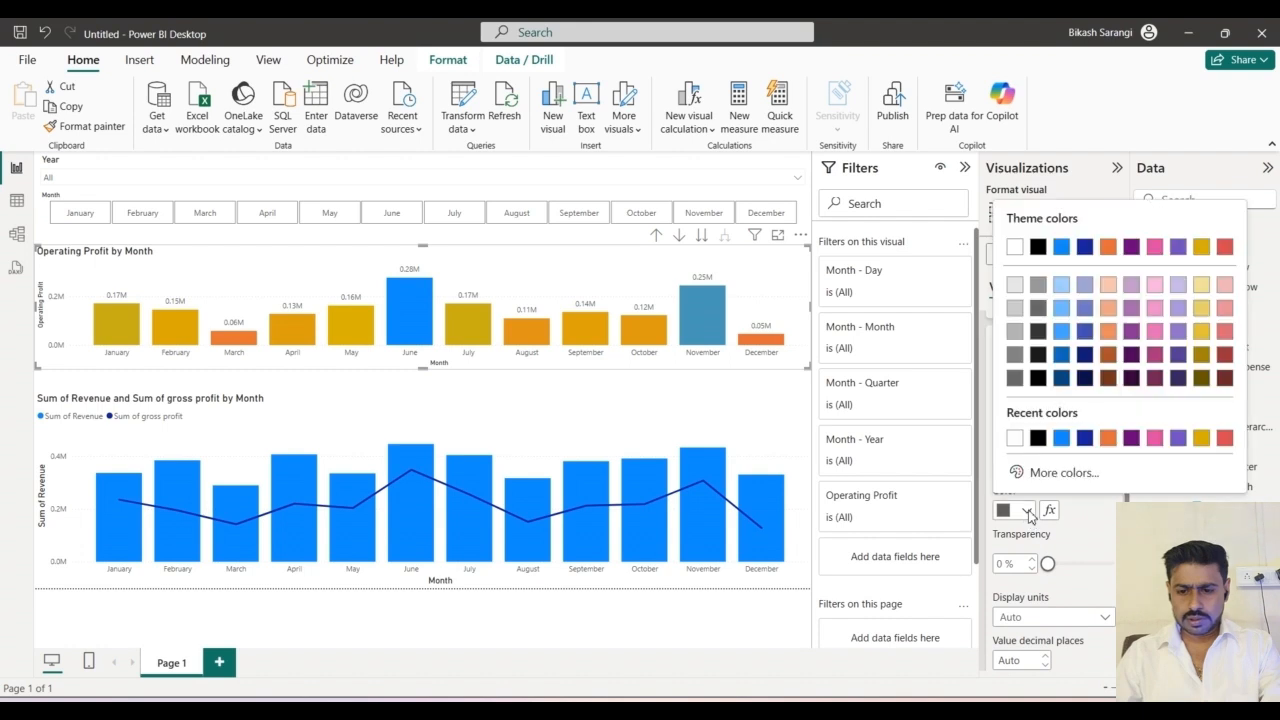
click(1038, 443)
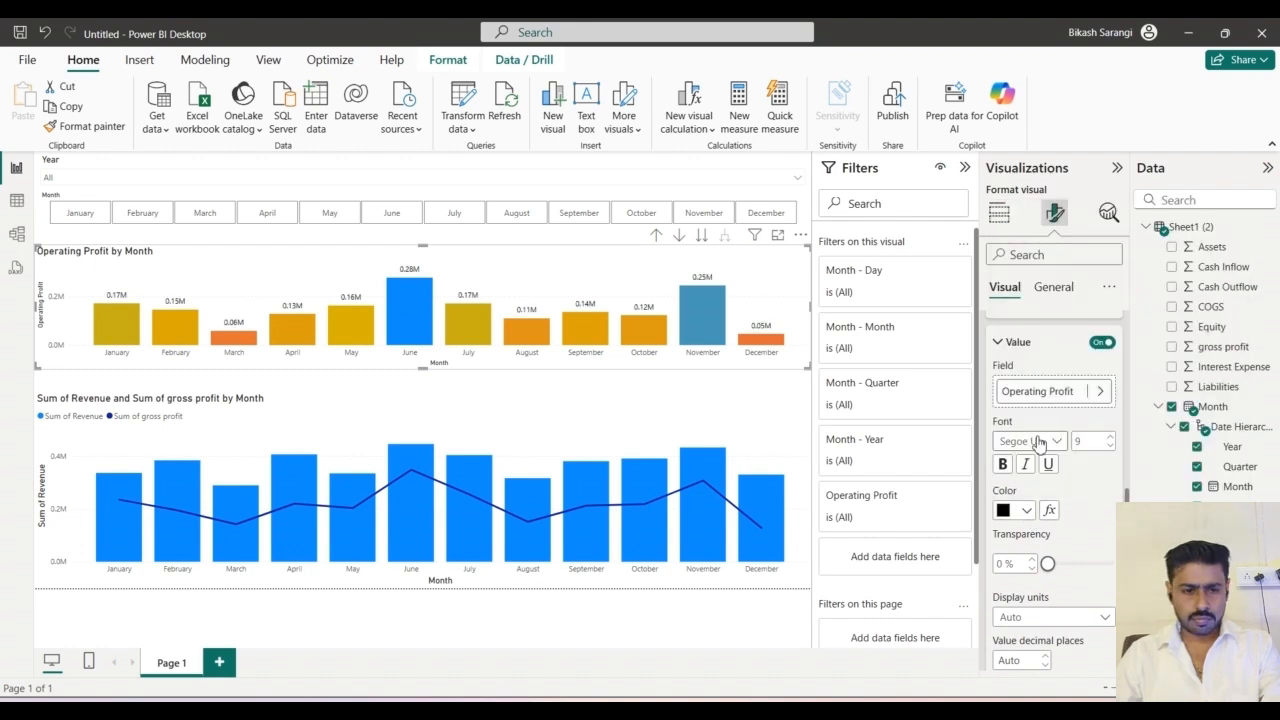
click(1004, 465)
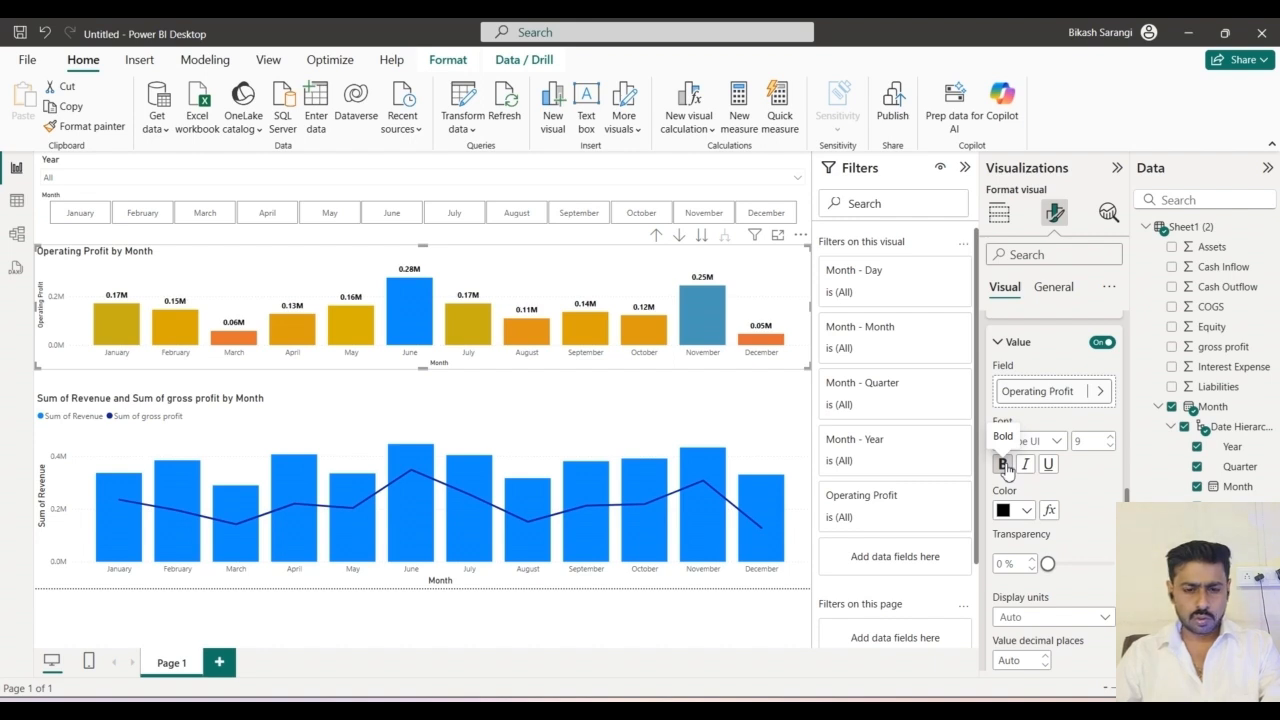
Set the font color of the Month slicer's values to black
click(500, 420)
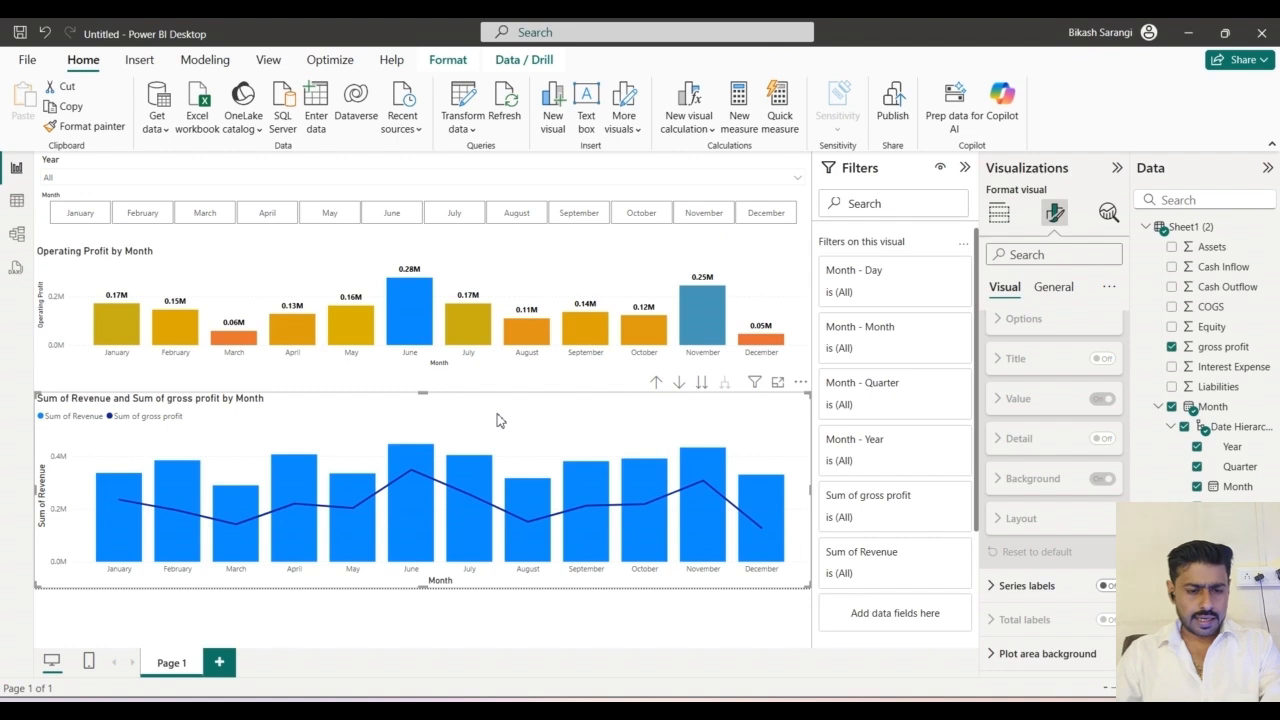
click(347, 200)
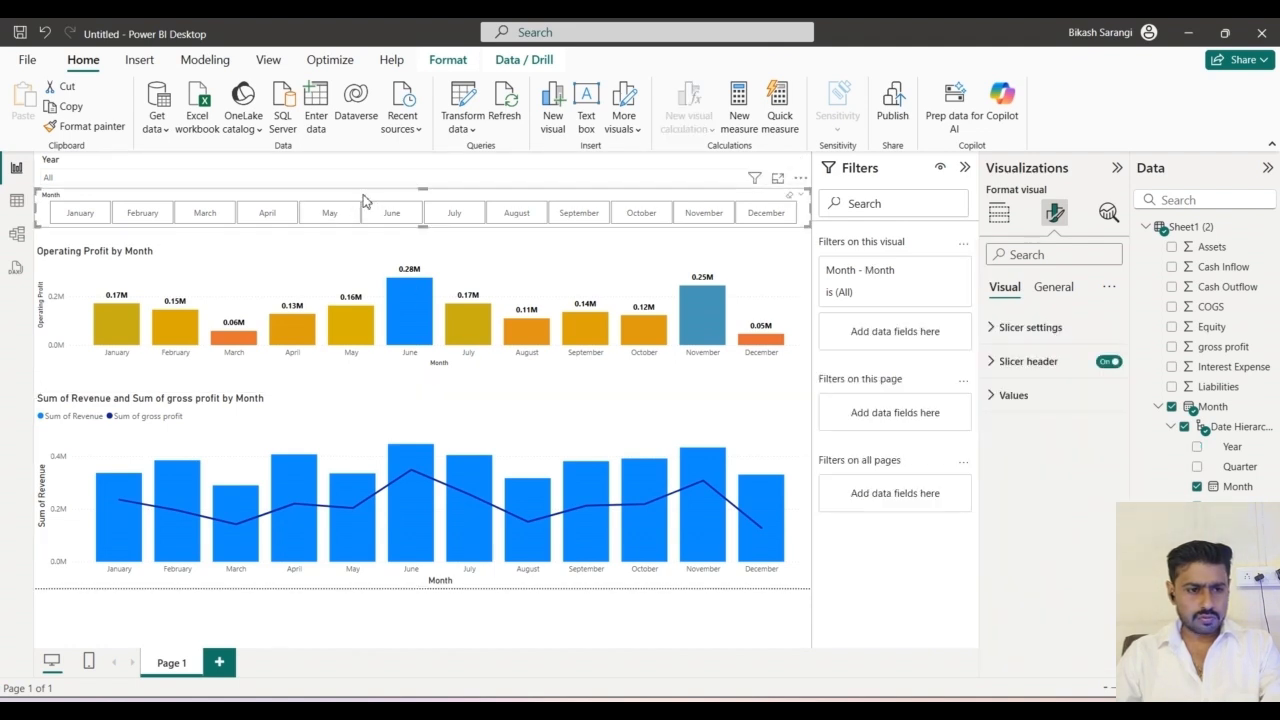
click(1010, 395)
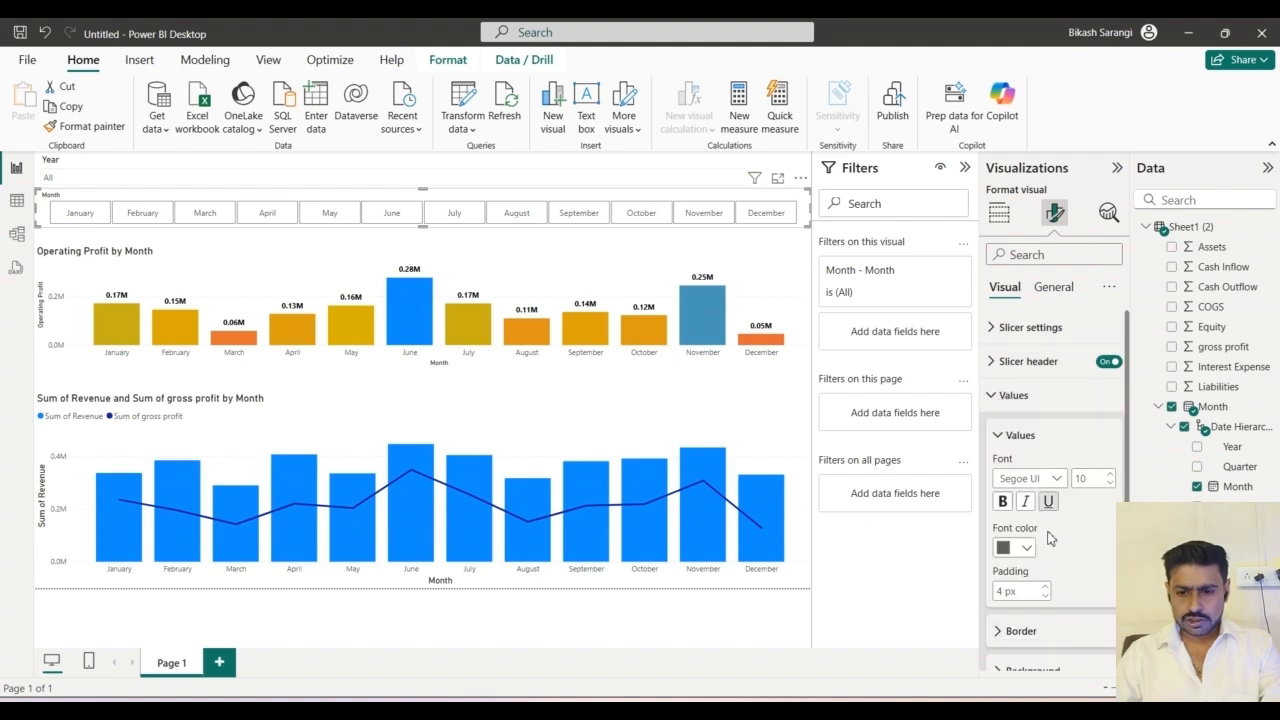
click(1026, 548)
click(1008, 279)
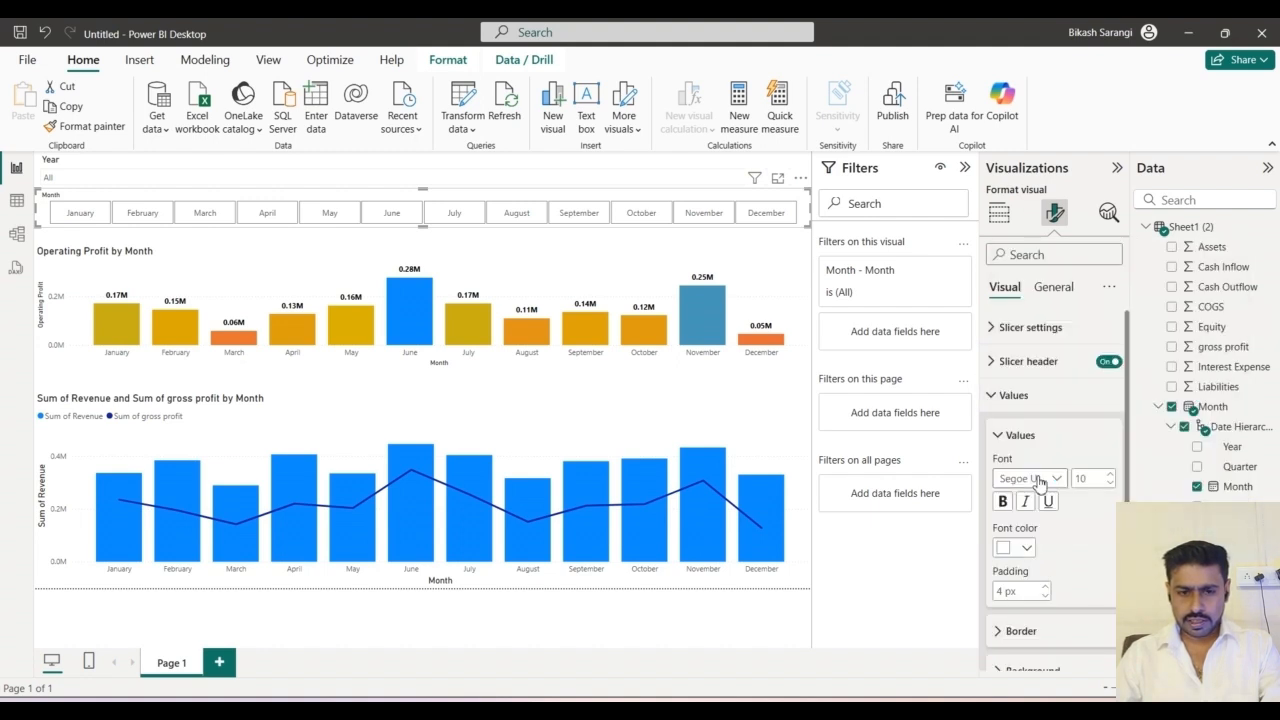
click(1027, 548)
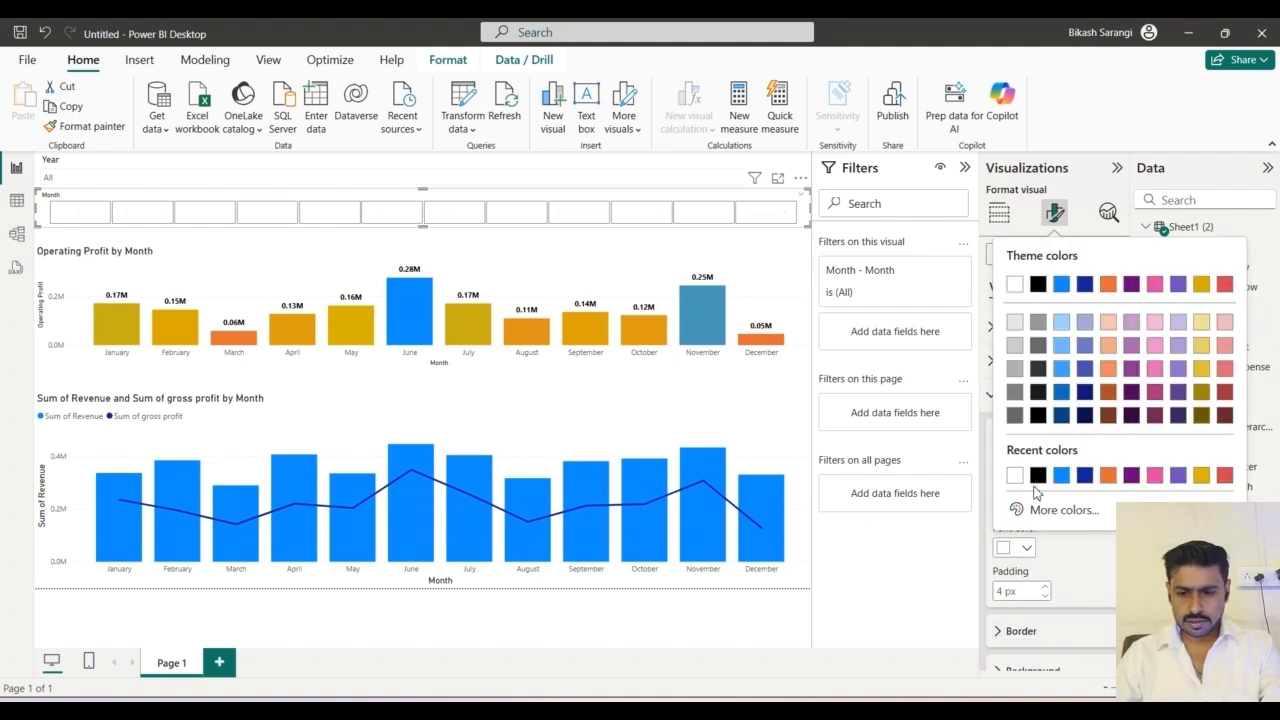
click(1038, 478)
Give the Month slicer's values a blue background and a white font color
scroll(1042, 581, down, 1)
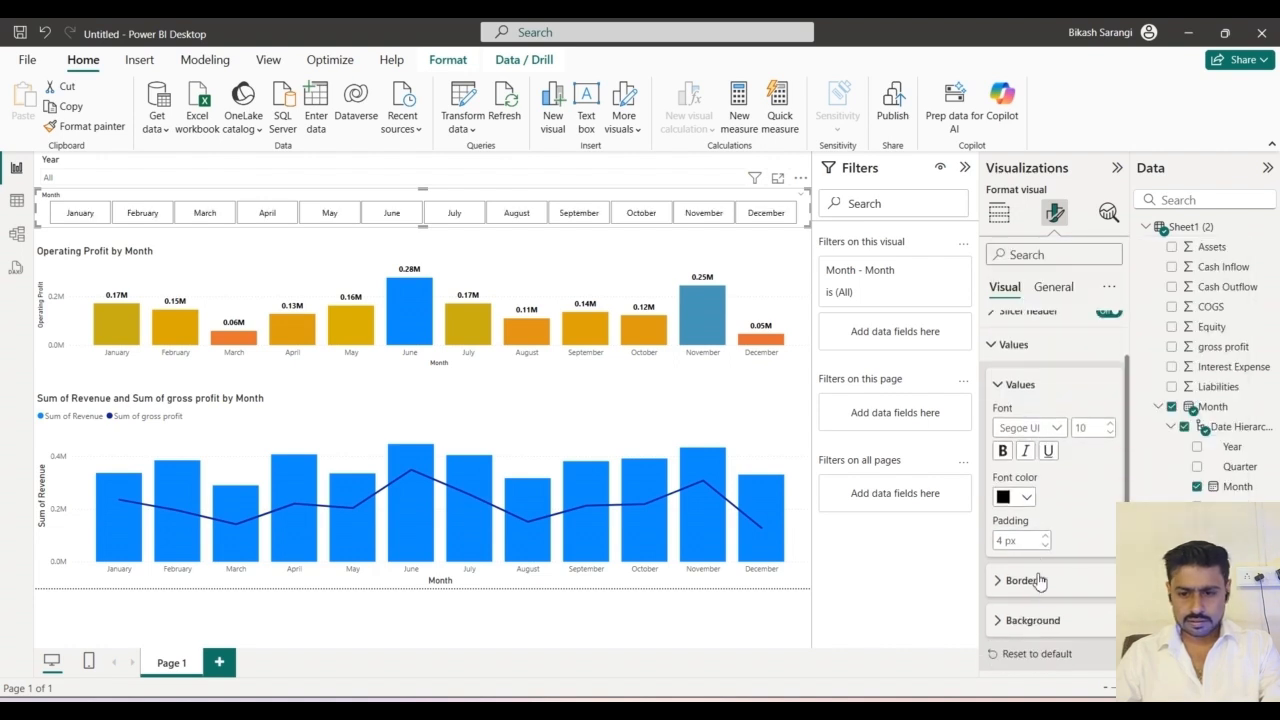
click(1005, 620)
scroll(1005, 622, down, 1)
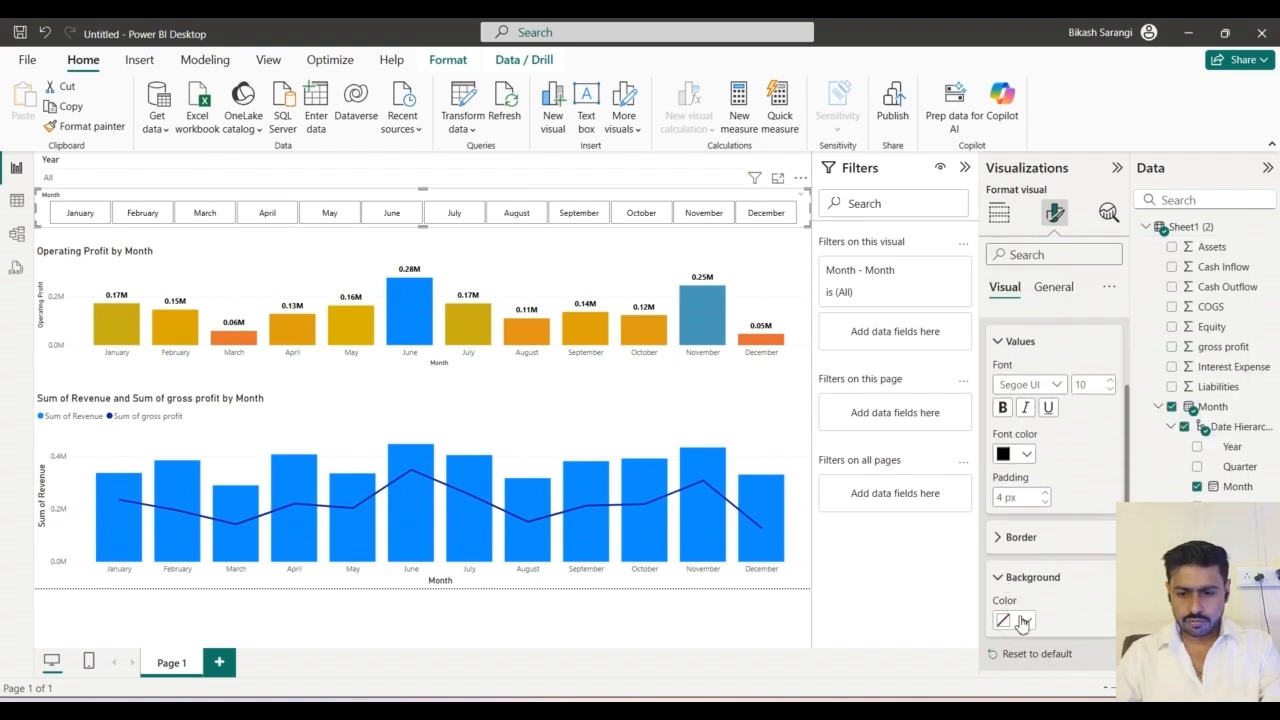
click(1022, 621)
click(1061, 548)
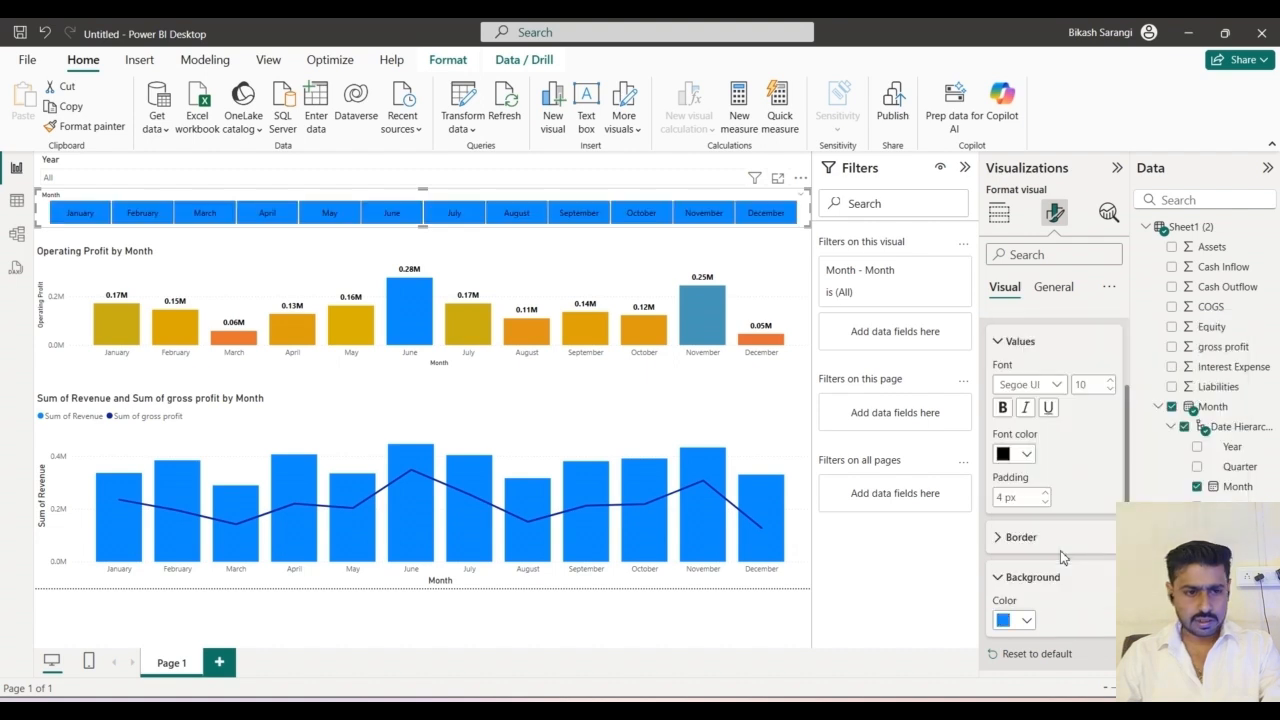
click(1008, 456)
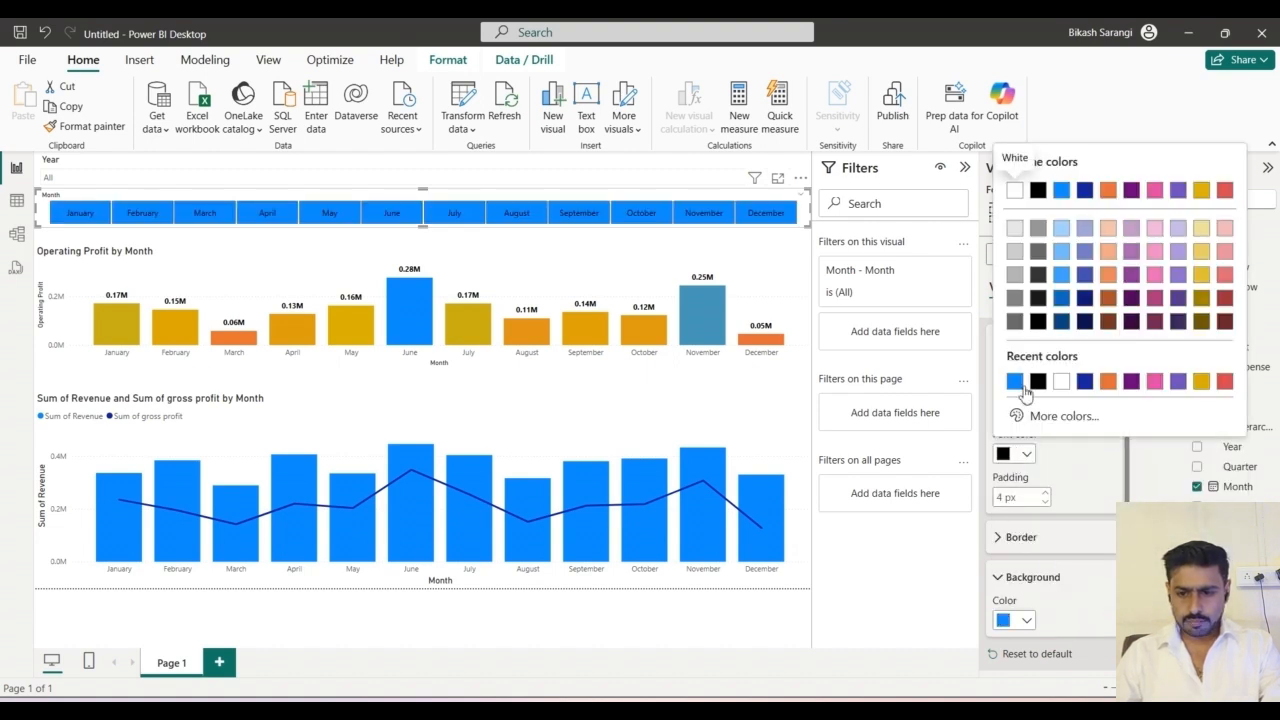
click(1061, 385)
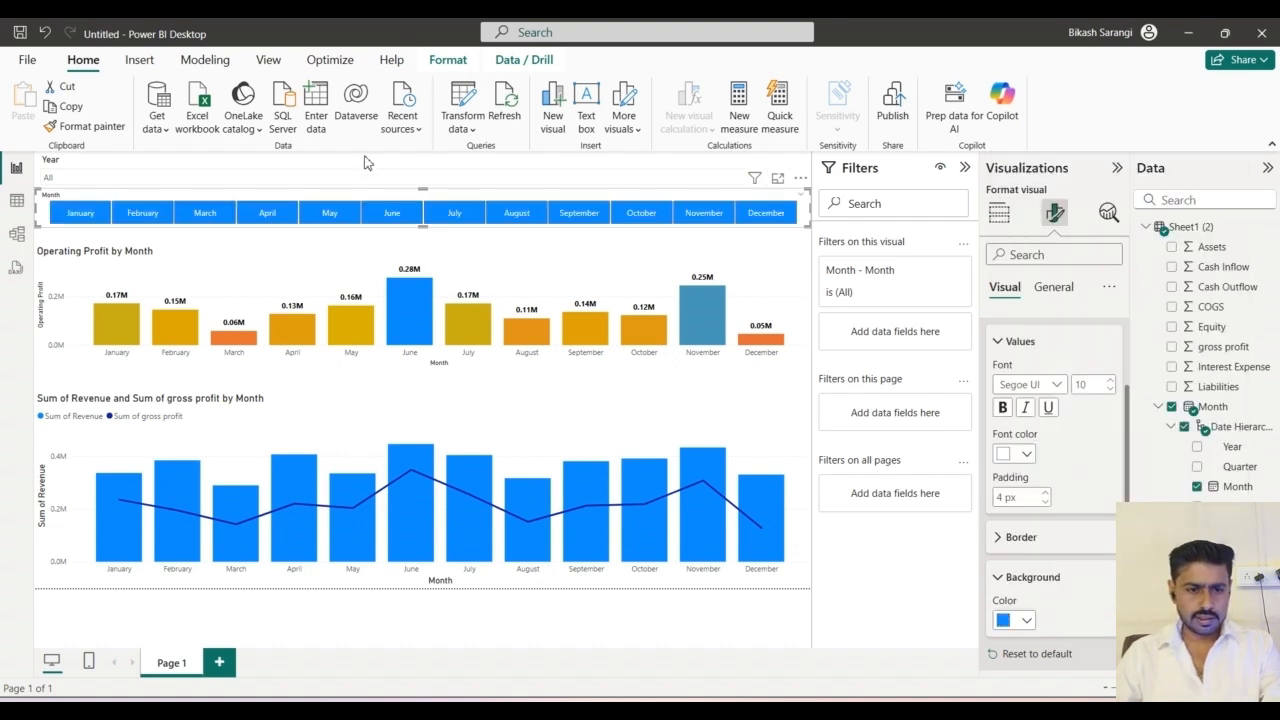
Test the Month slicer by filtering the charts month by month from January to June, and clear the selection
click(82, 213)
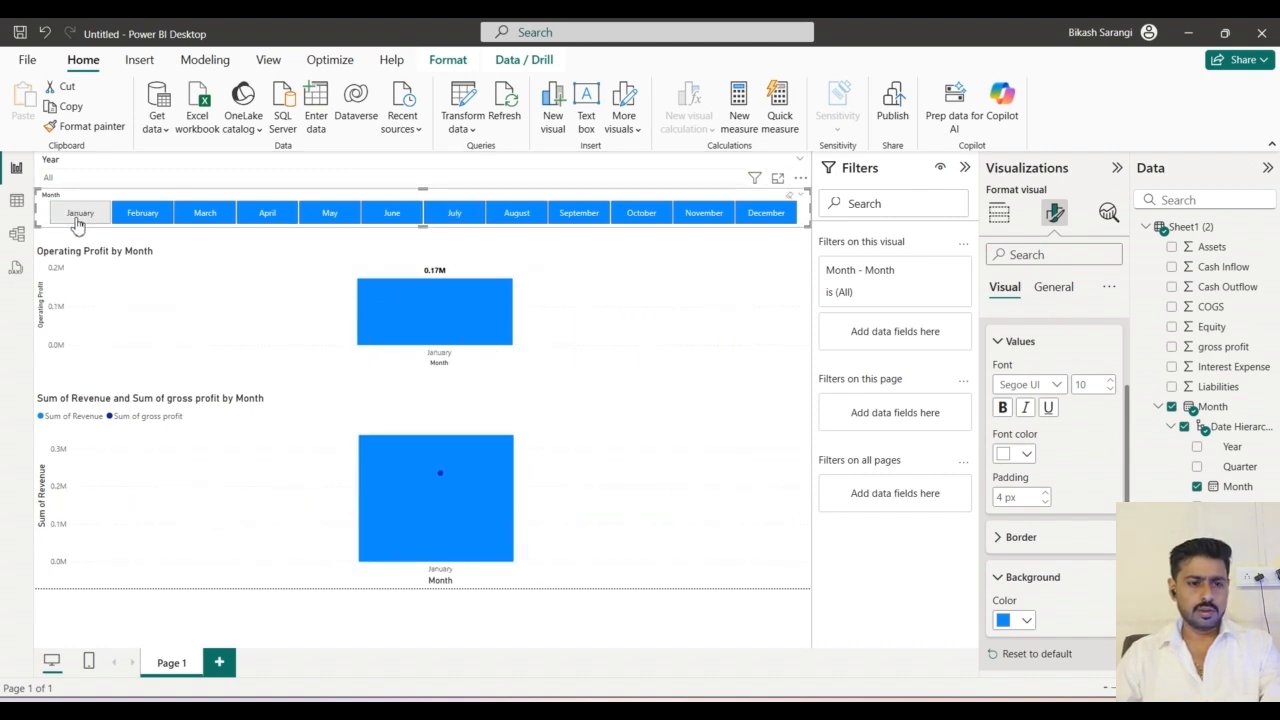
click(142, 214)
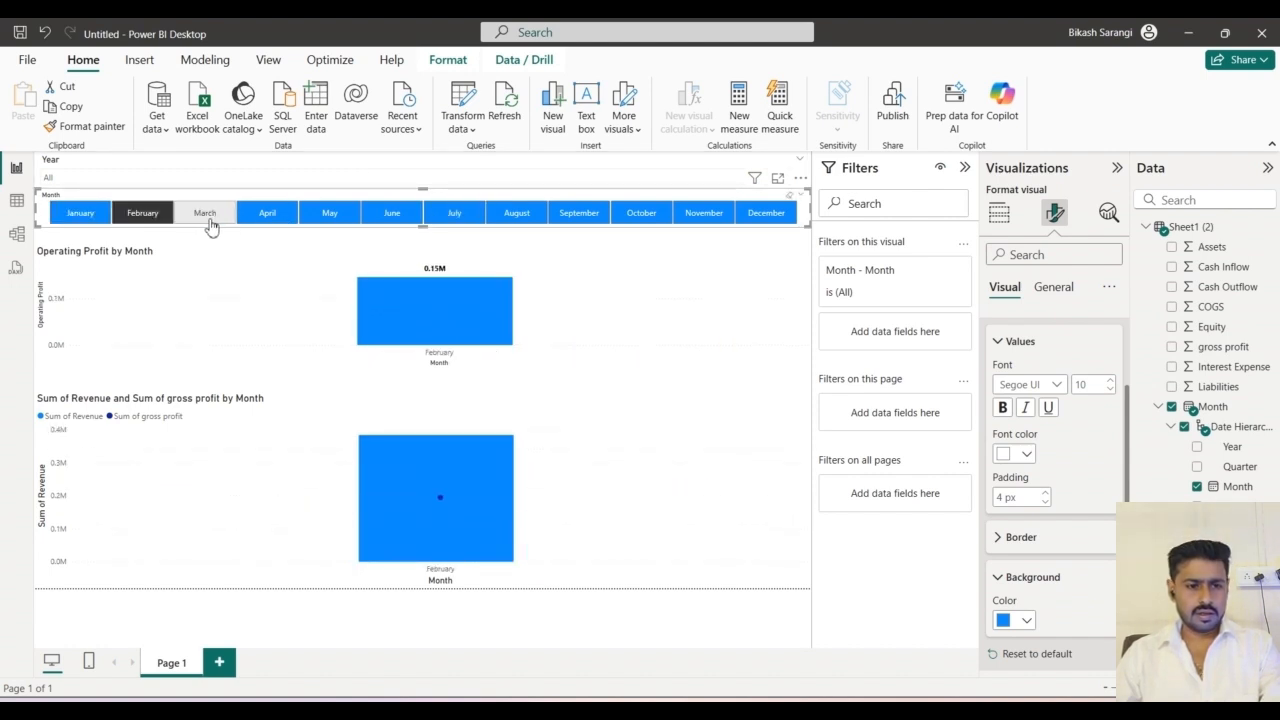
click(205, 214)
click(266, 215)
click(331, 215)
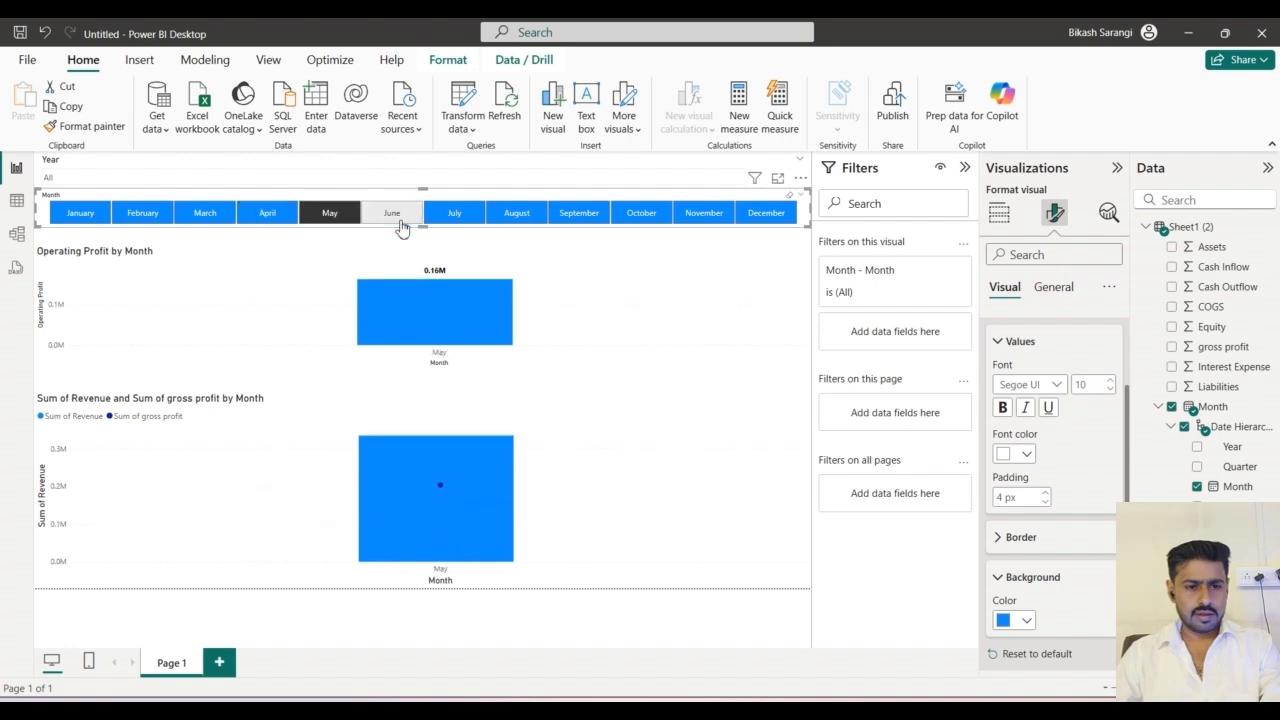
click(398, 218)
click(399, 222)
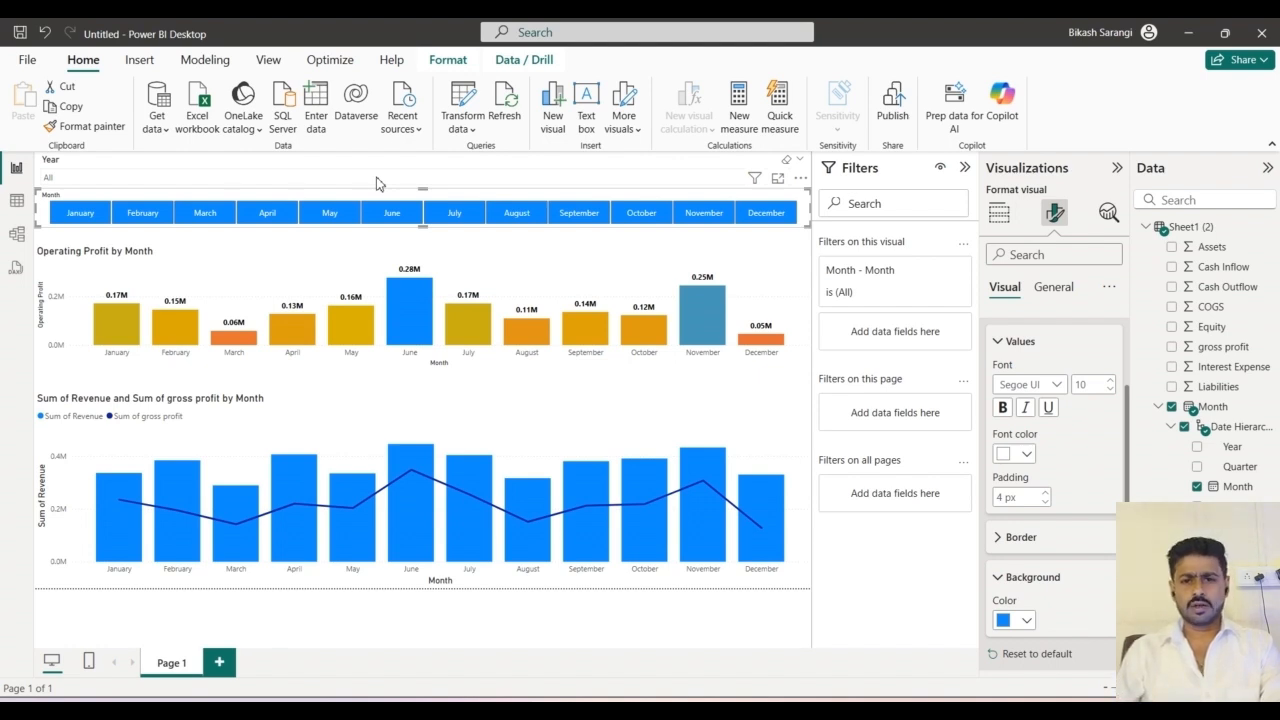
Try the Classic theme and the red-and-green theme on the report, and restore the Default theme
click(268, 62)
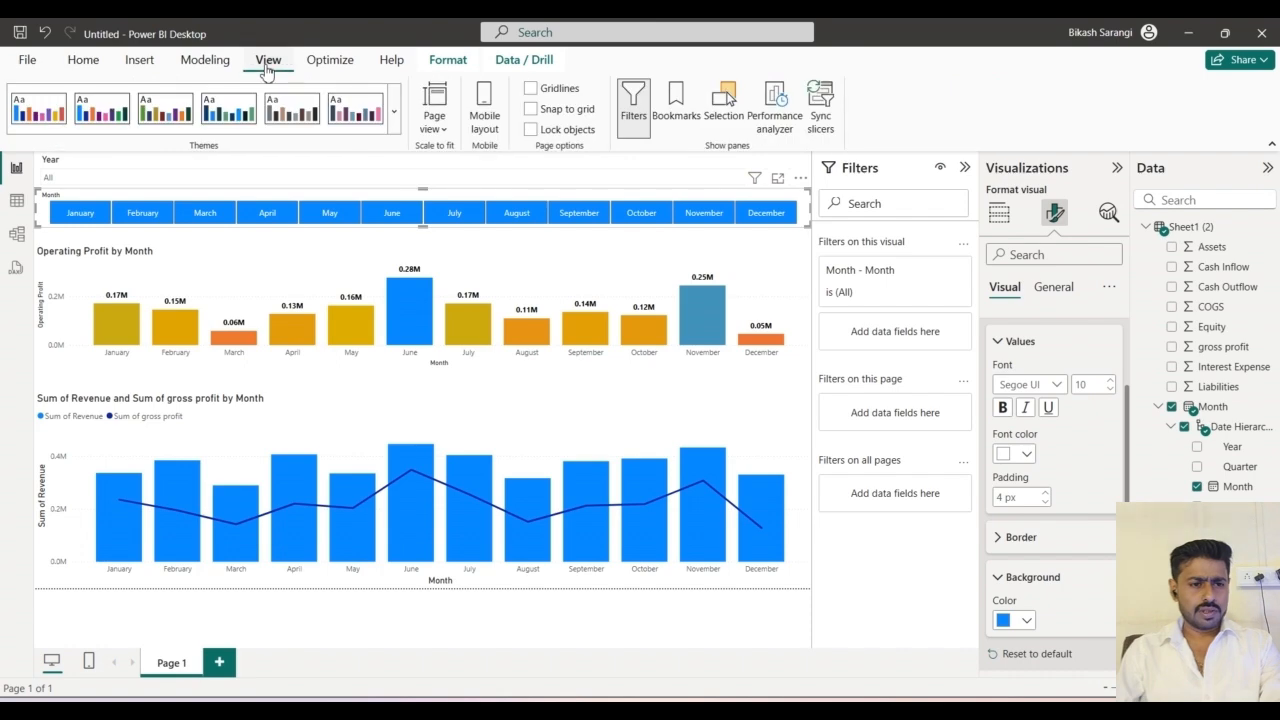
click(393, 127)
click(295, 408)
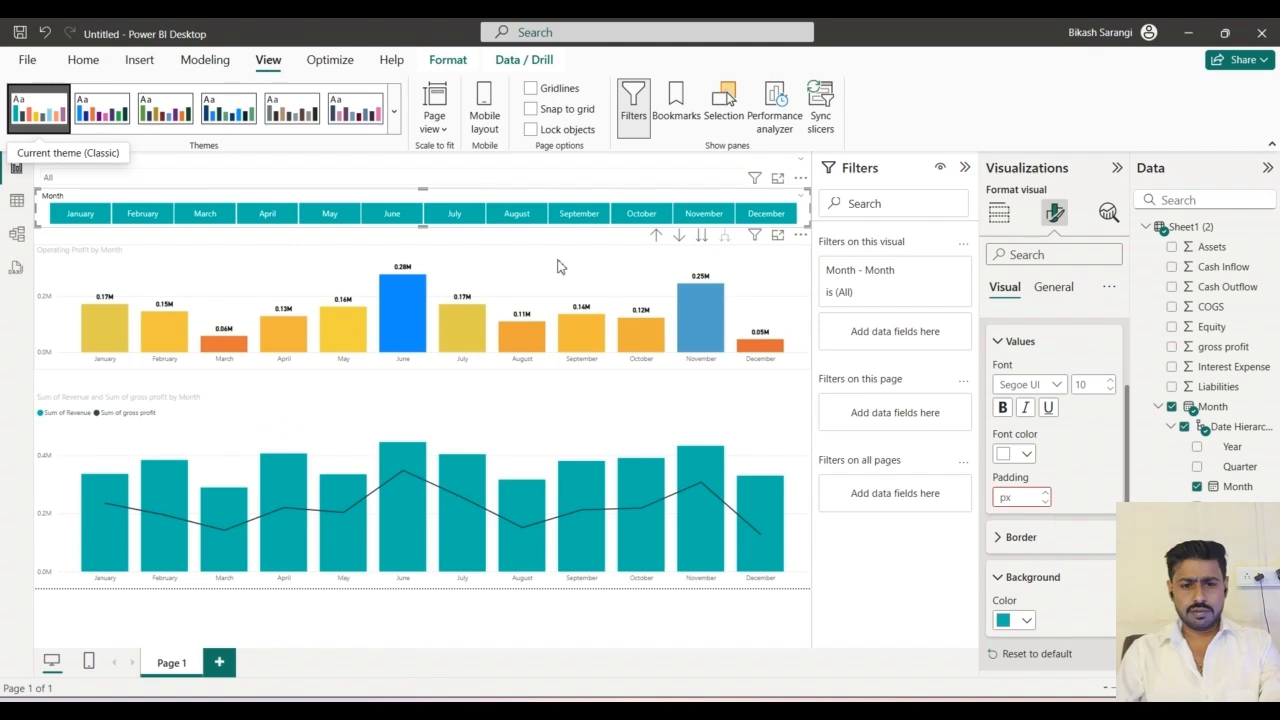
click(394, 127)
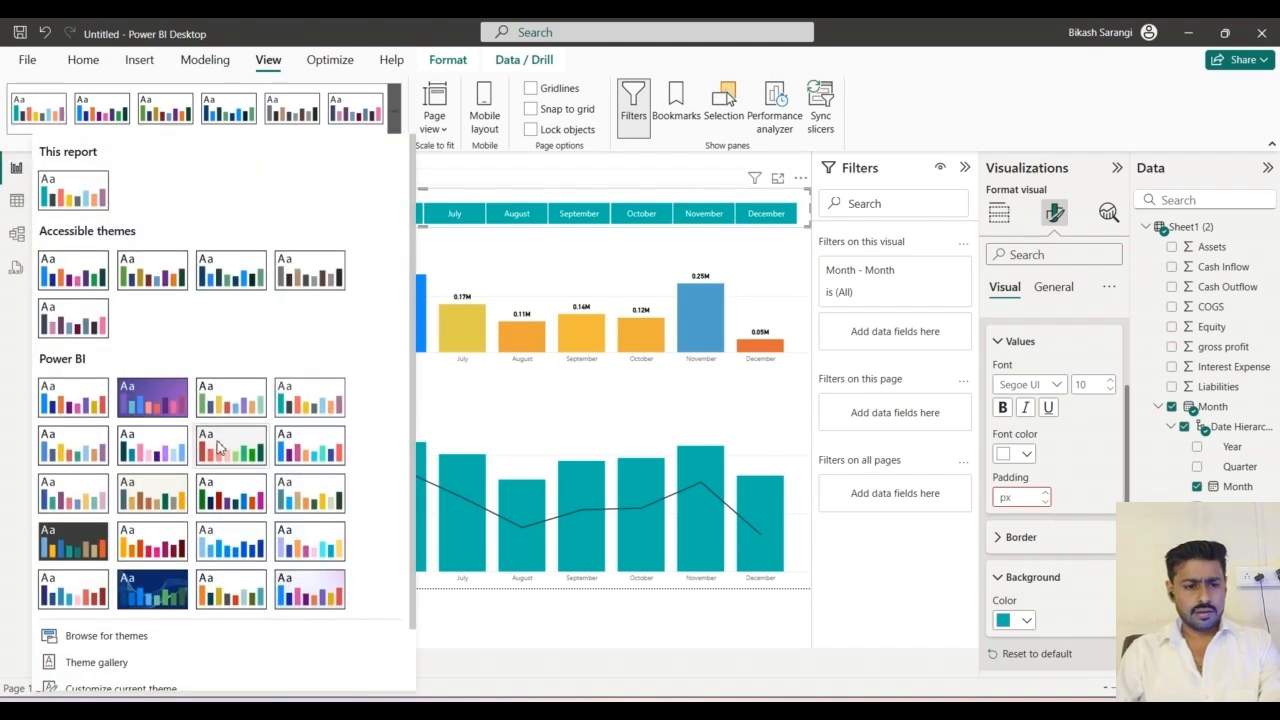
click(220, 448)
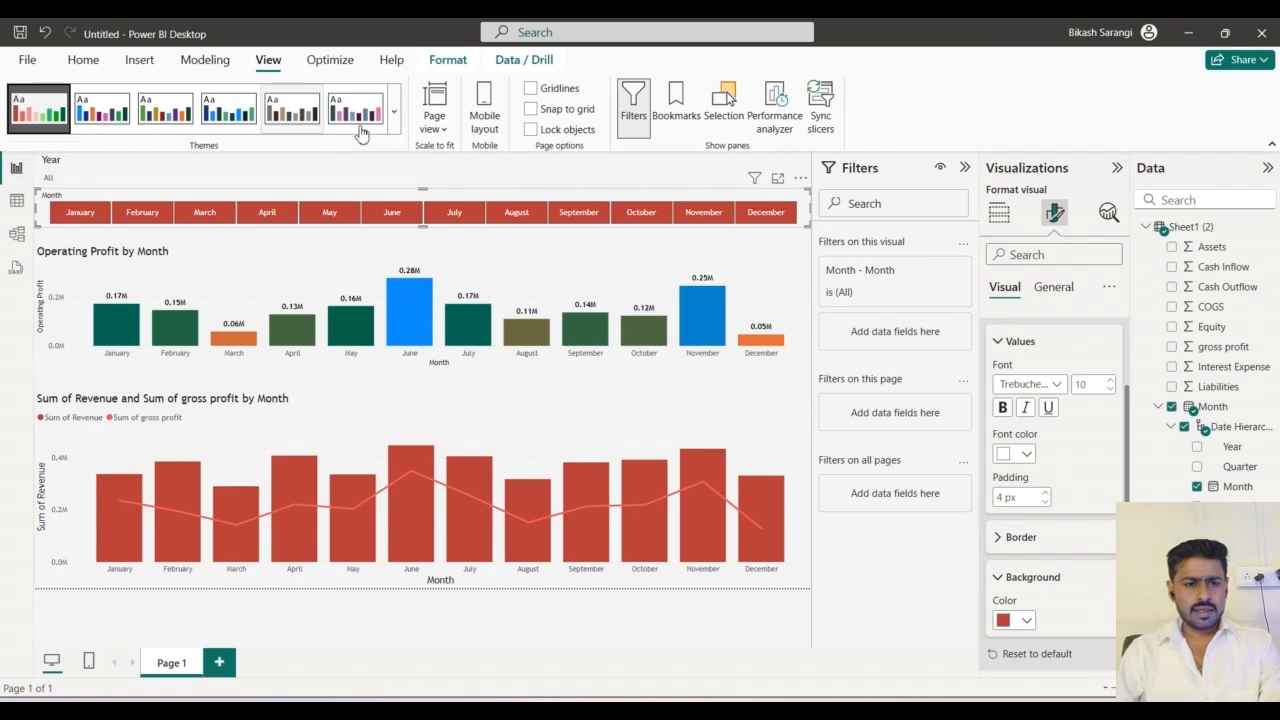
click(394, 127)
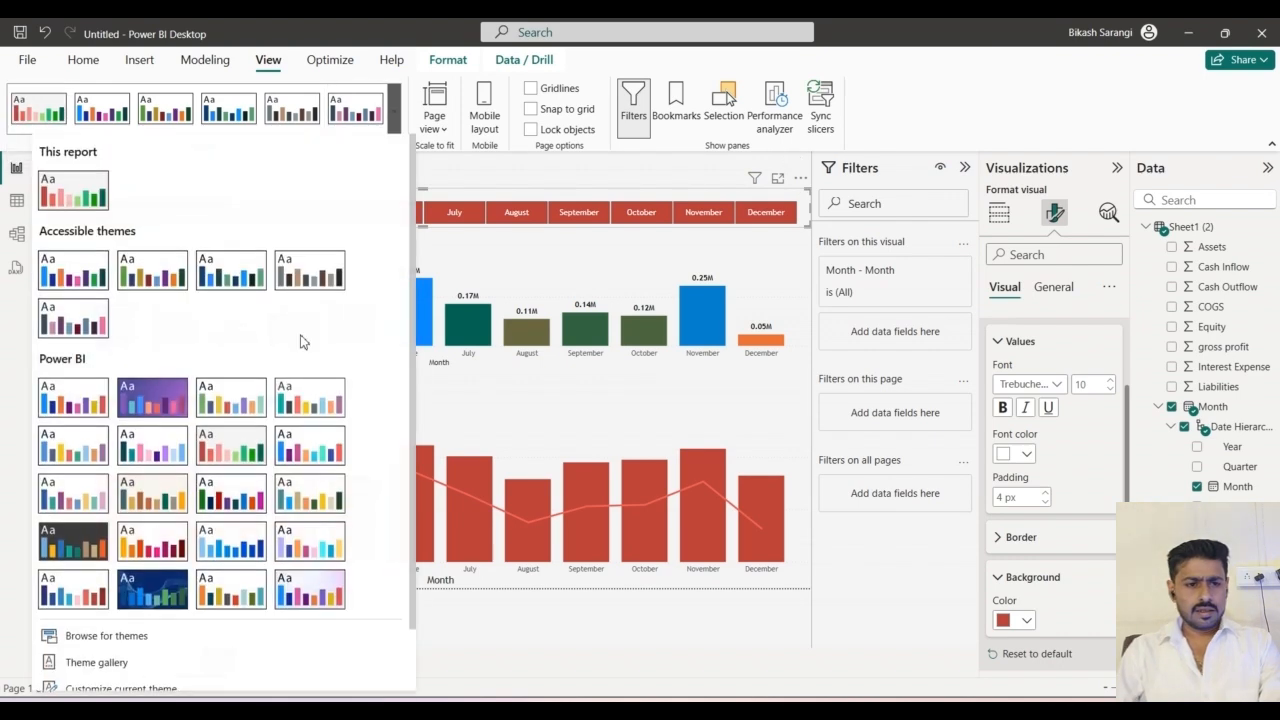
click(60, 405)
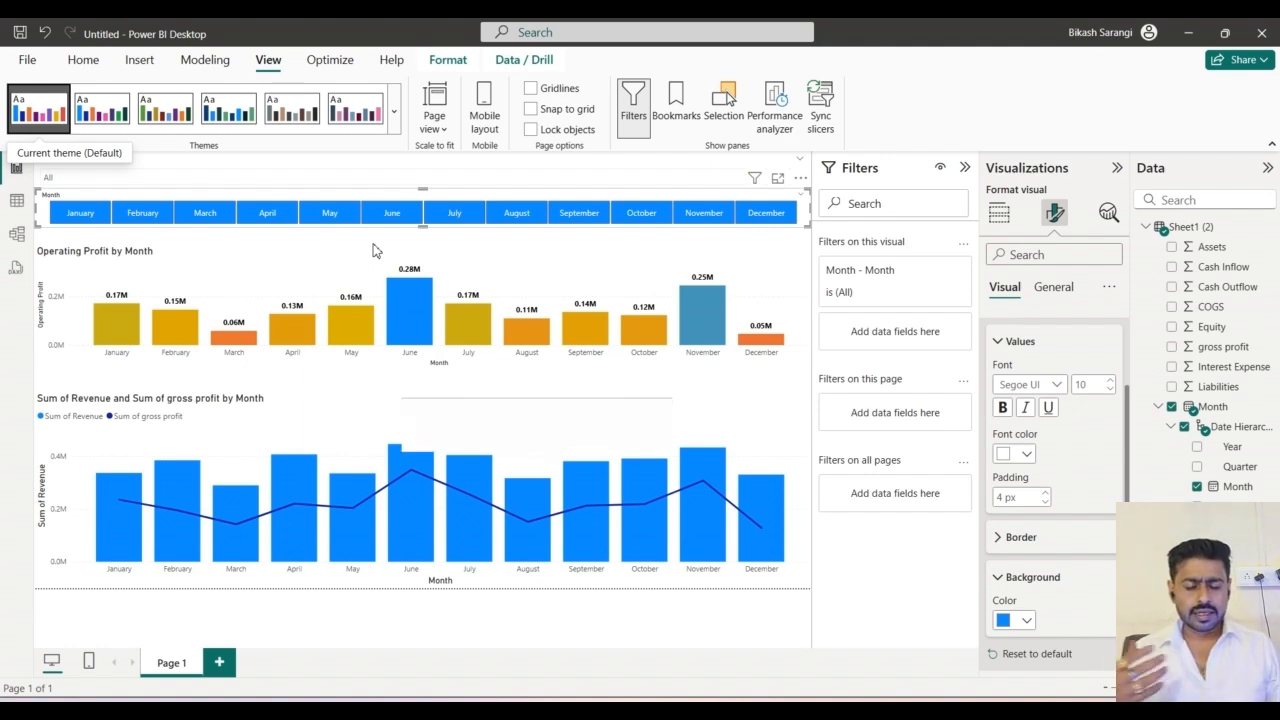
Switch to the "1. demo" report and the "3. For demo logistics" report to examine their dashboards
mouse_move(540, 708)
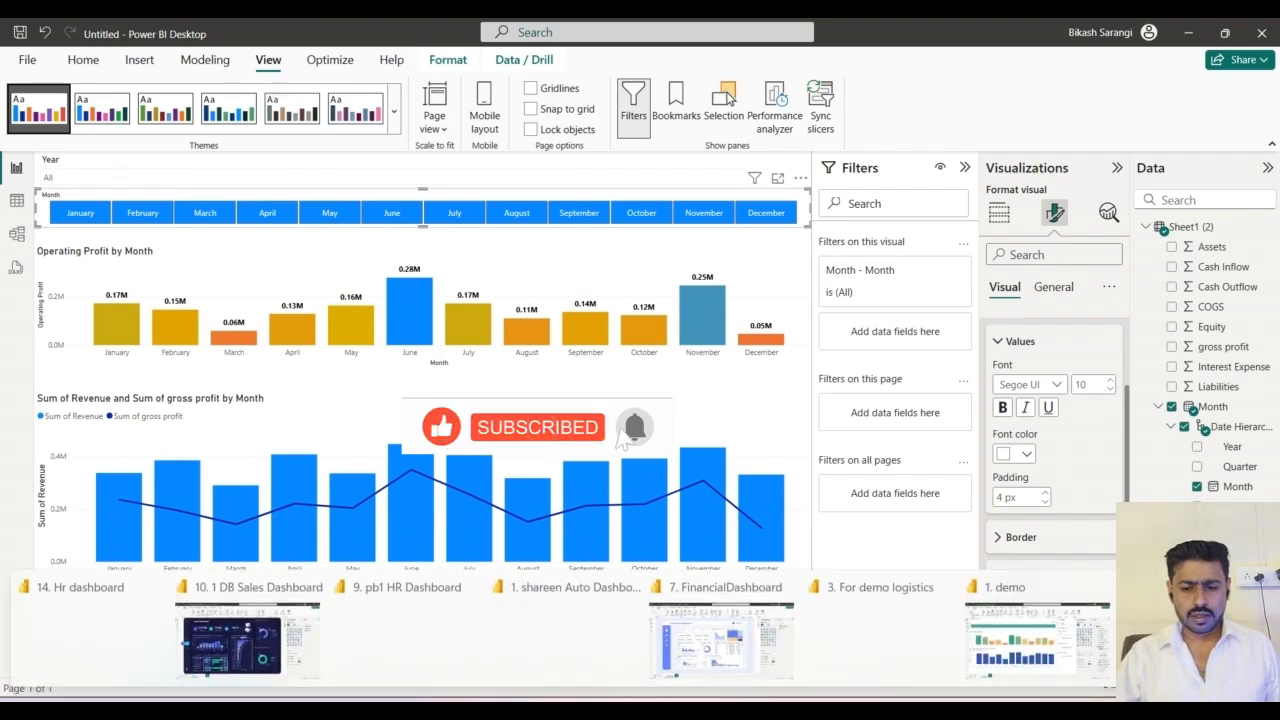
click(1065, 658)
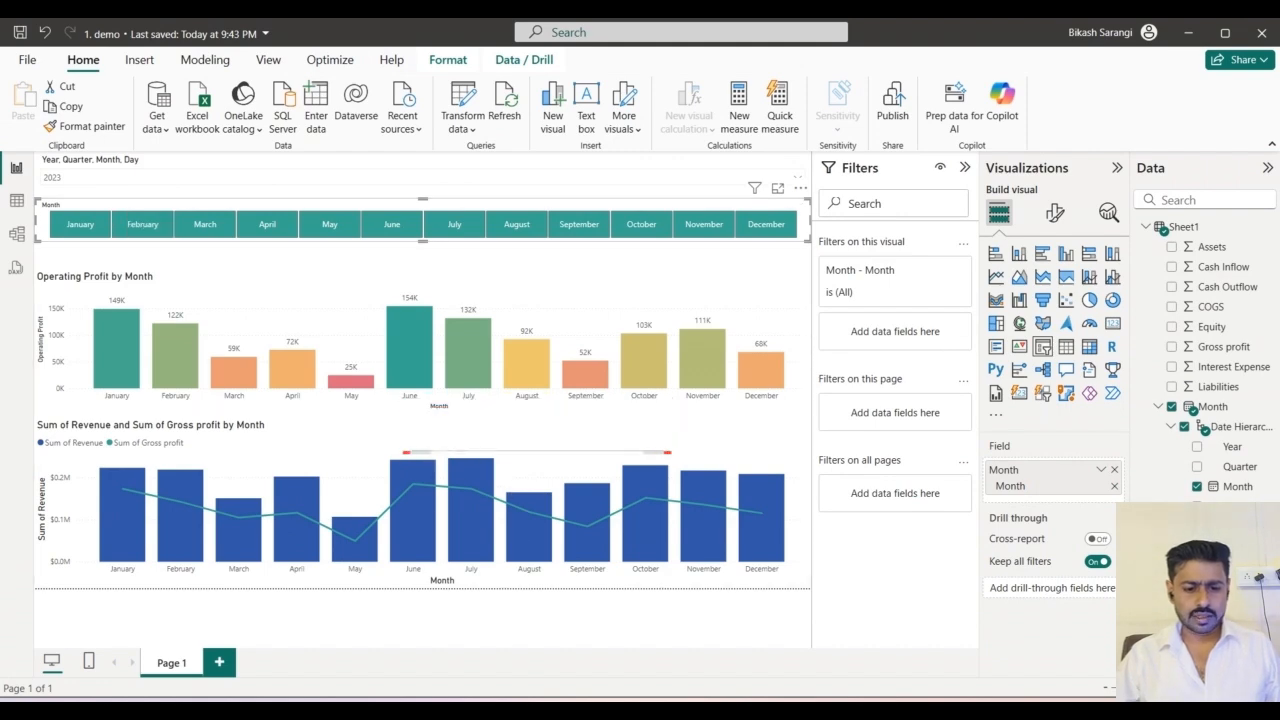
mouse_move(546, 708)
mouse_move(806, 671)
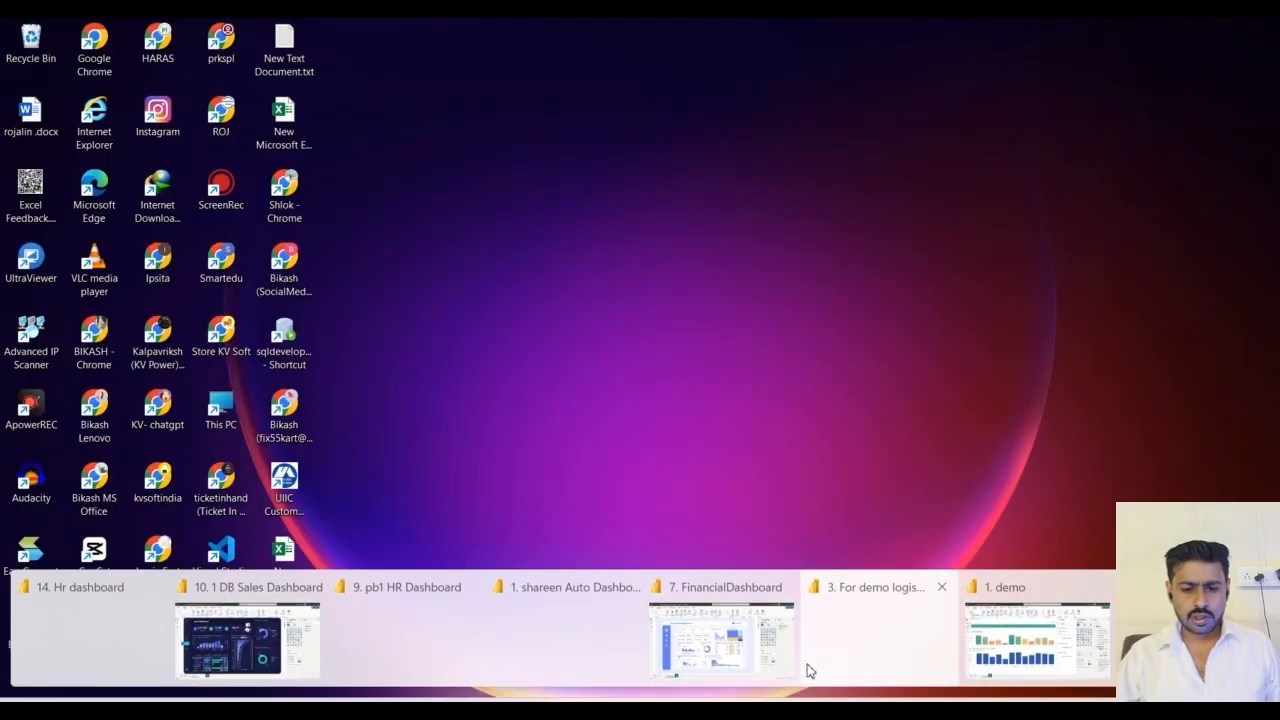
click(857, 647)
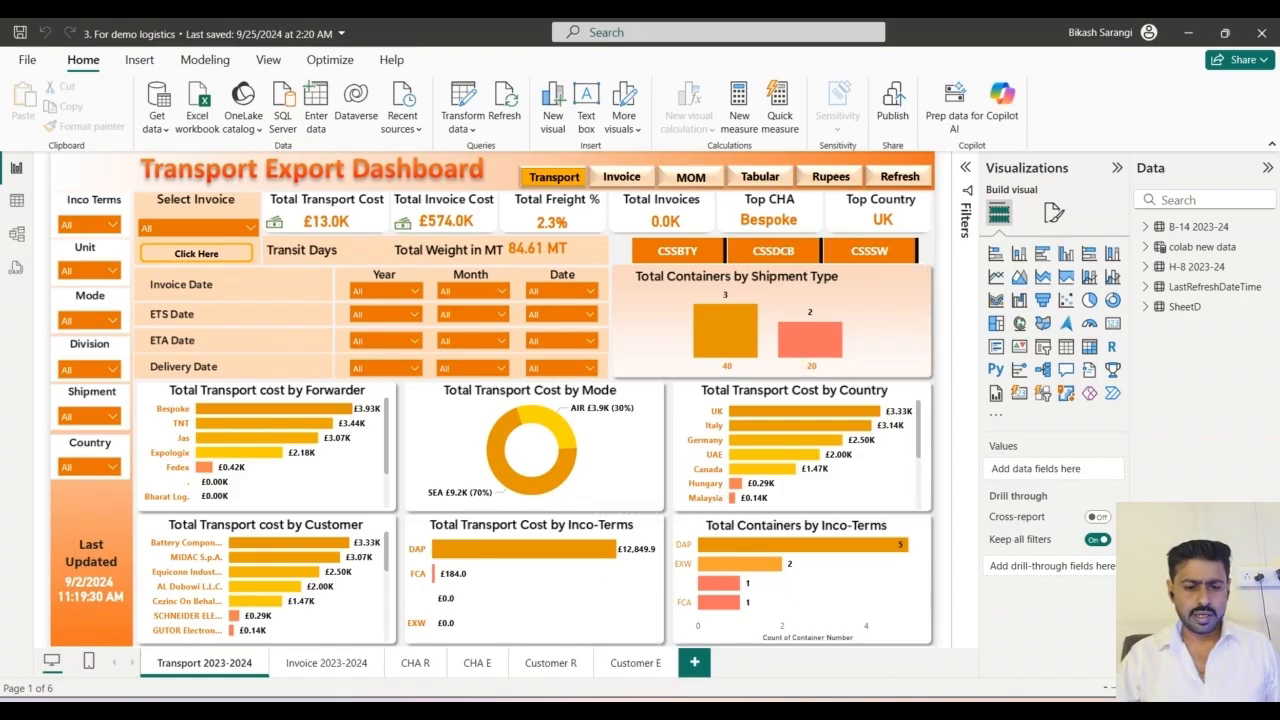
Switch to the "9. pb1 HR Dashboard" report and test cross-filtering by male and female in Employee Gender Count, clearing the filter at the end
click(266, 638)
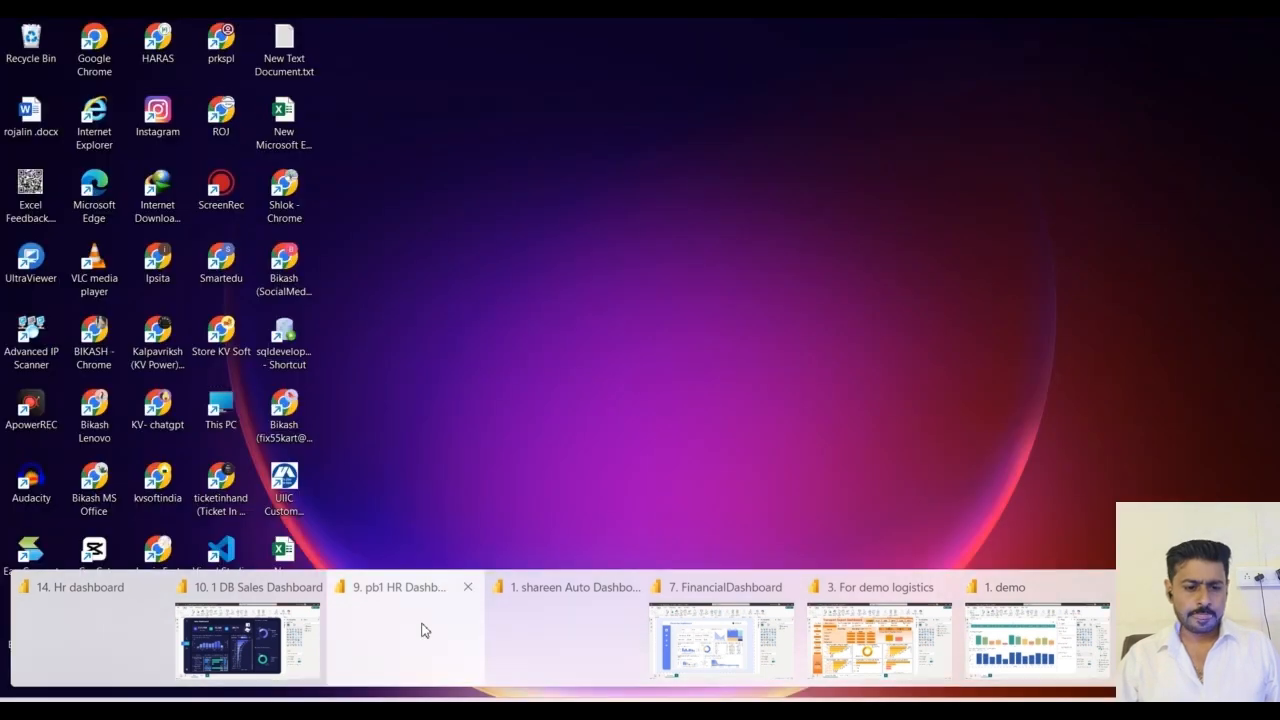
click(424, 630)
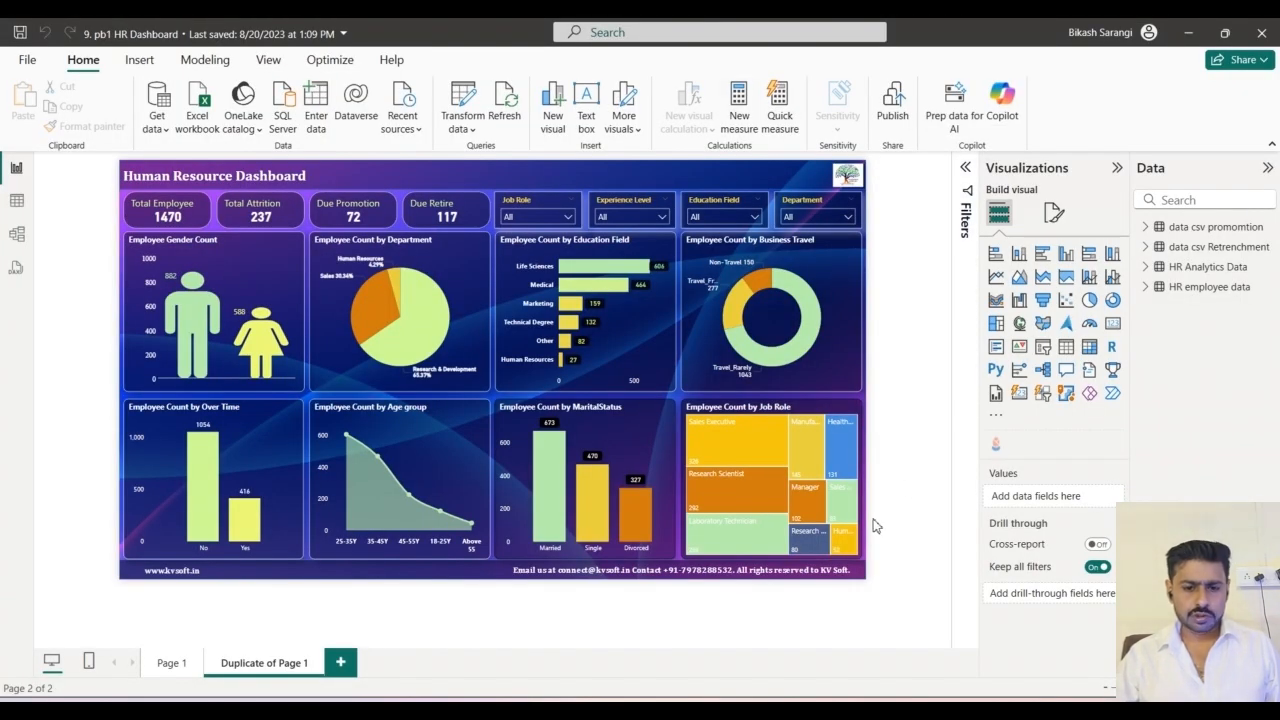
click(183, 335)
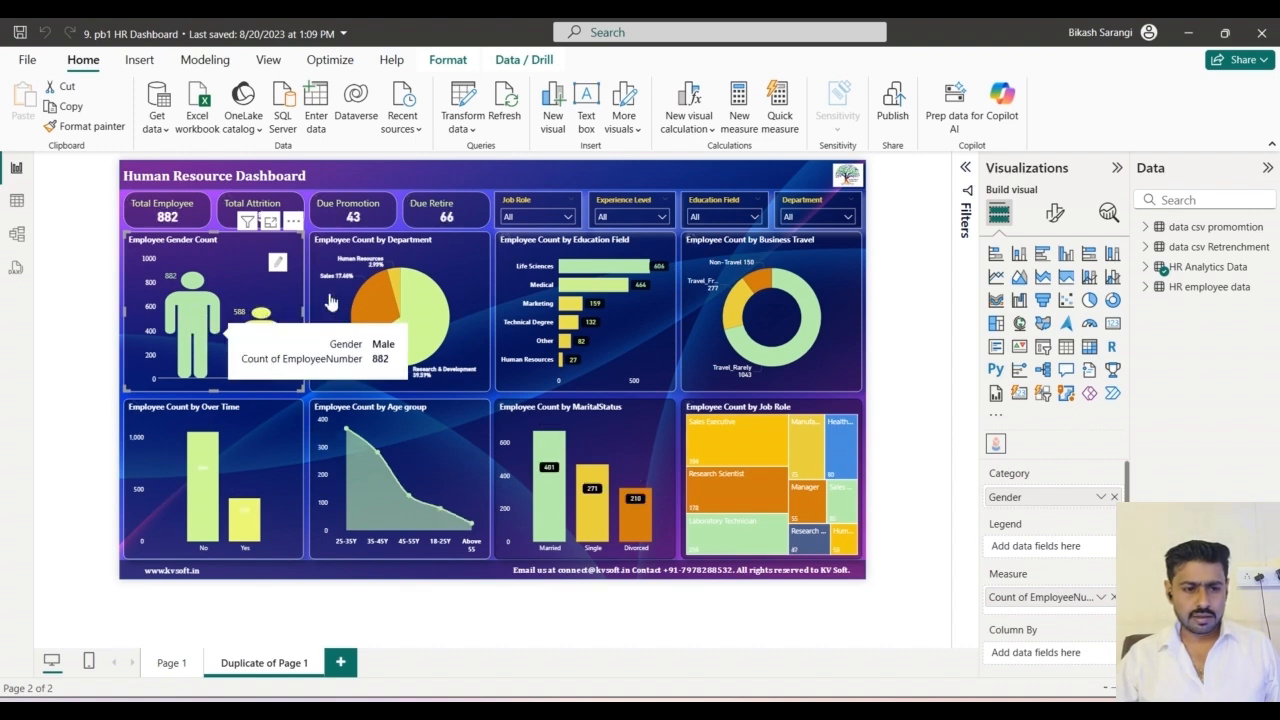
click(276, 332)
click(196, 337)
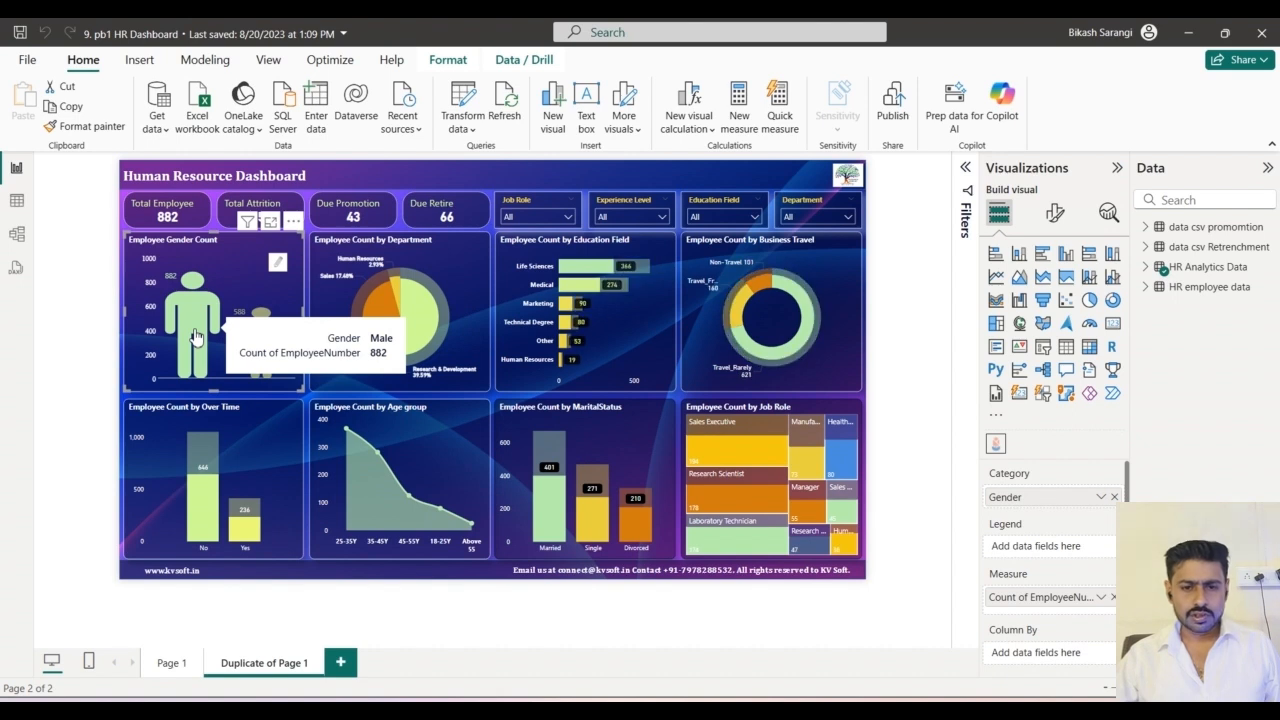
click(196, 337)
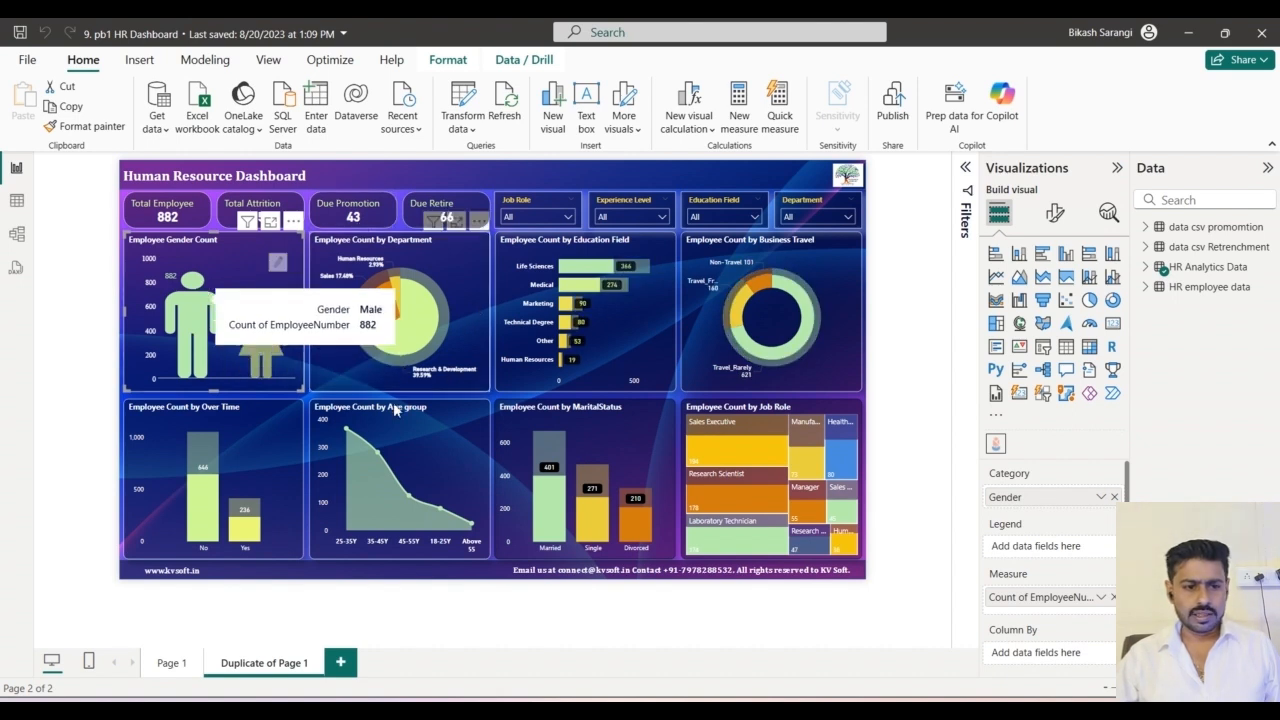
click(276, 360)
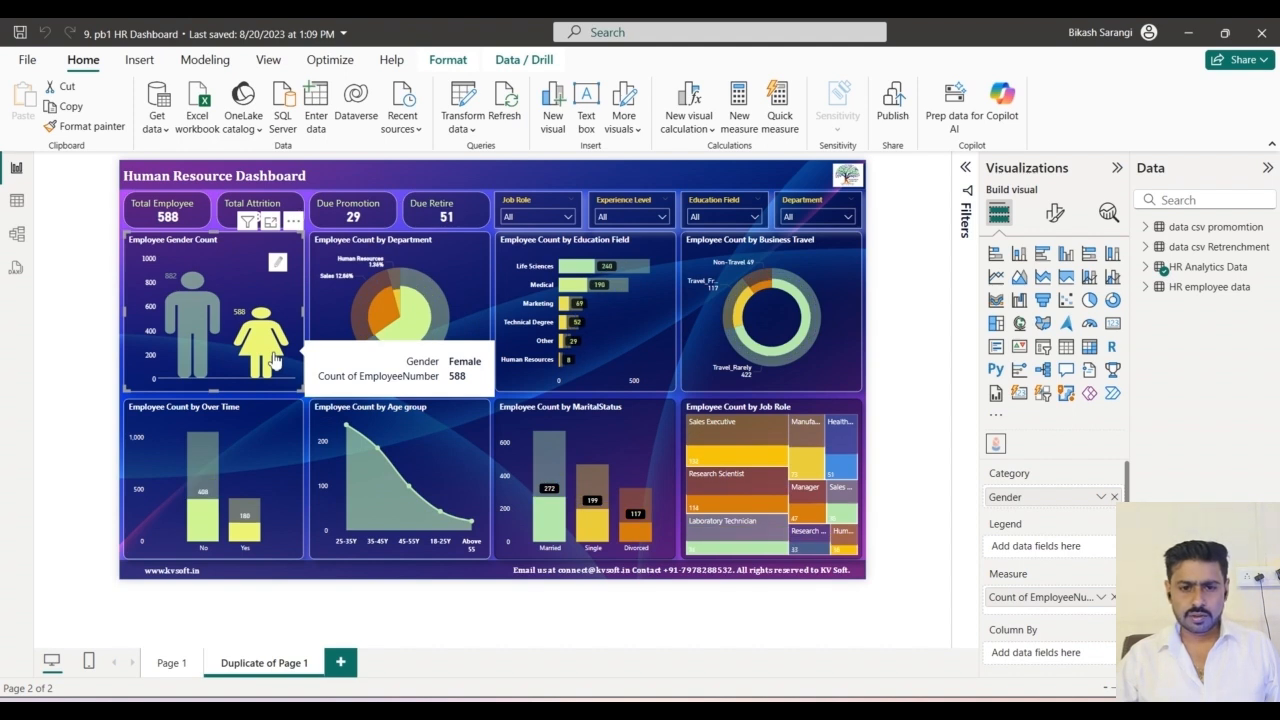
click(276, 360)
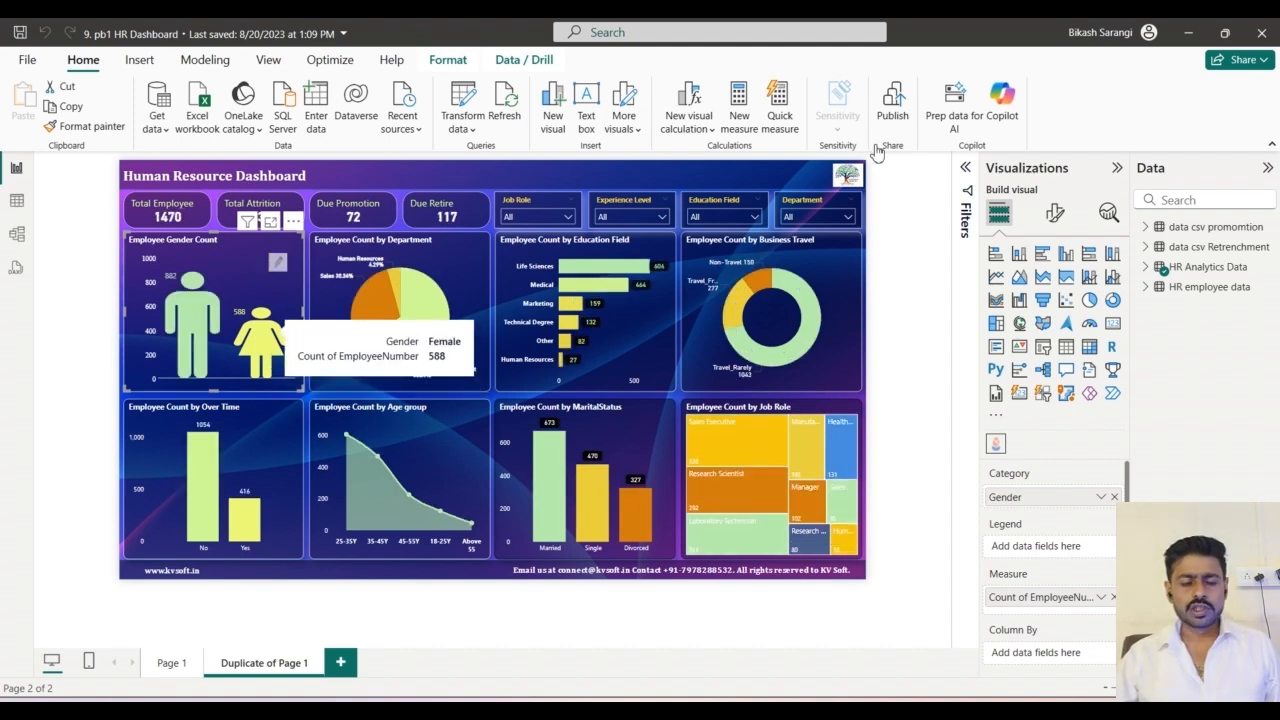